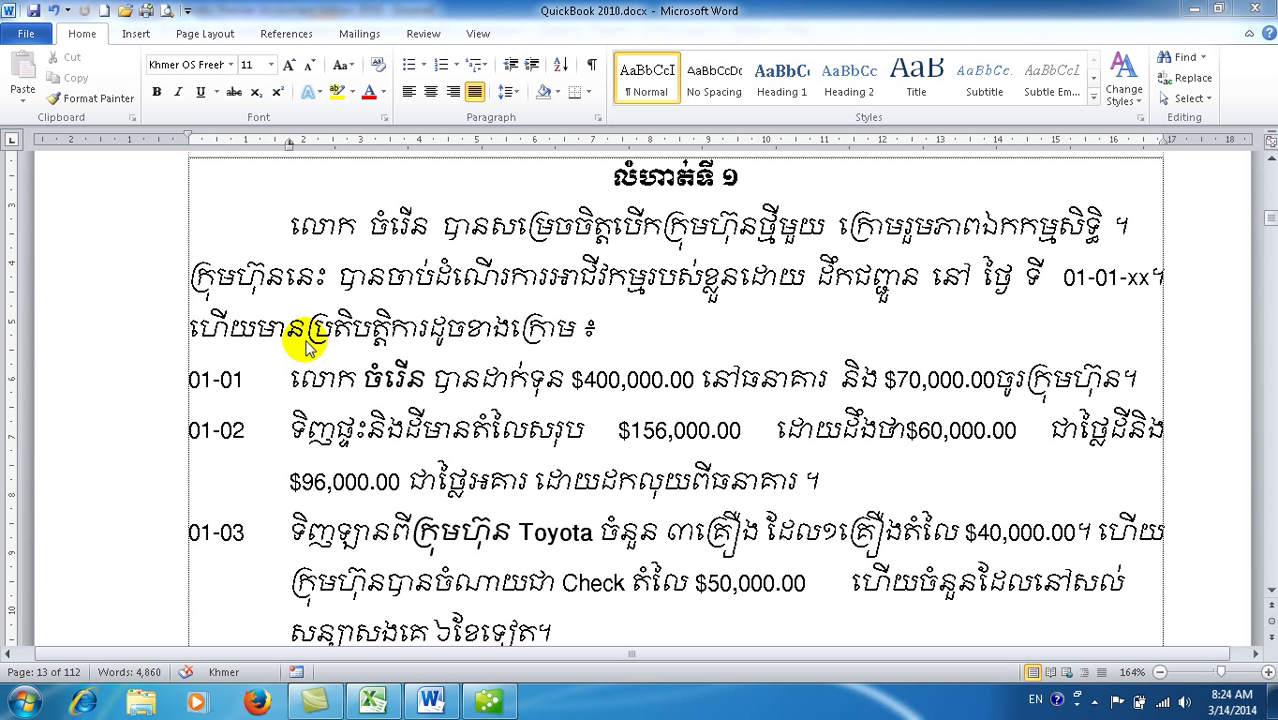
Review the 01-02 through 01-10 transactions in the Word exercise, highlighting each one.
{"action": "key", "text": "alt+shift"}
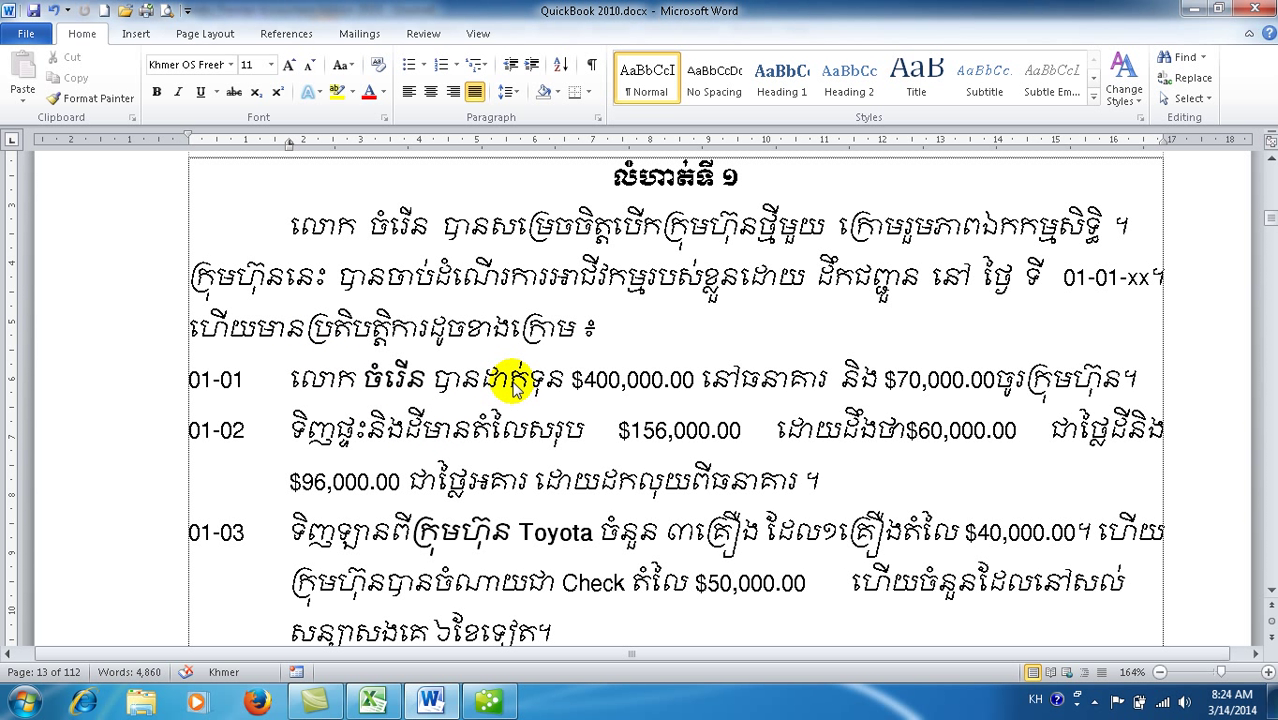
{"action": "left_click_drag", "start_coordinate": [490, 432], "coordinate": [666, 440]}
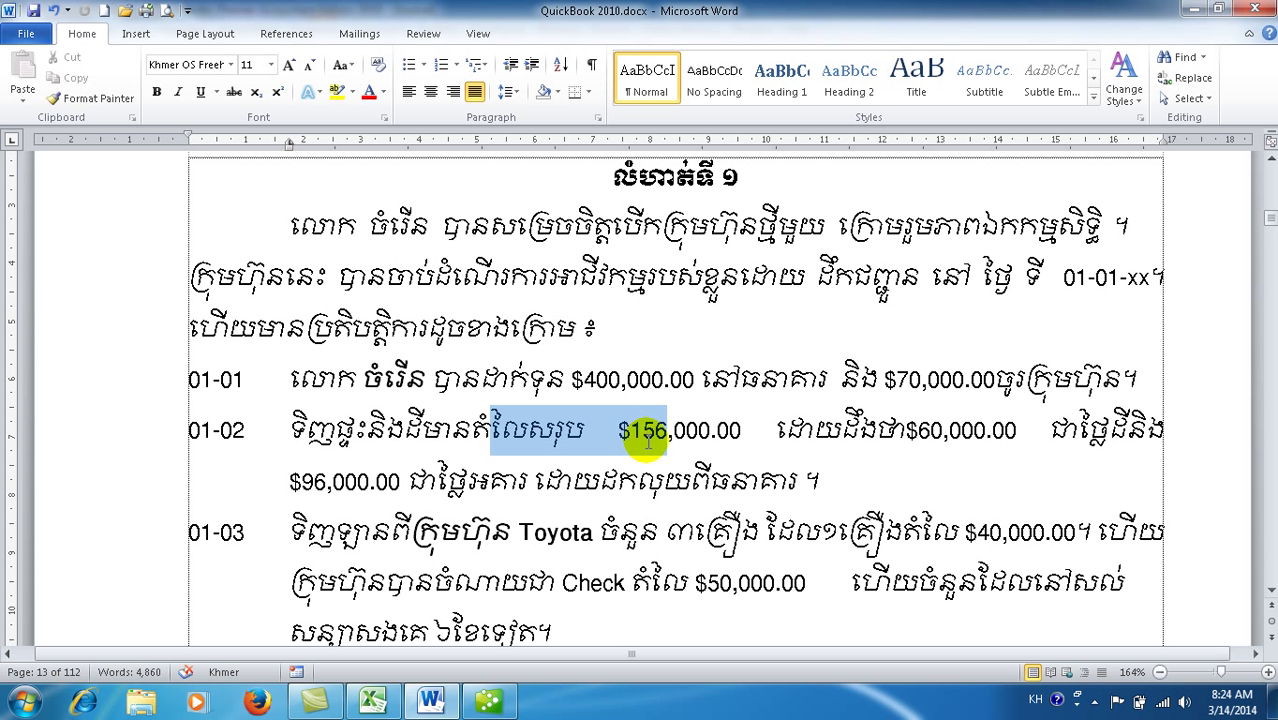
{"action": "left_click_drag", "start_coordinate": [338, 535], "coordinate": [605, 535]}
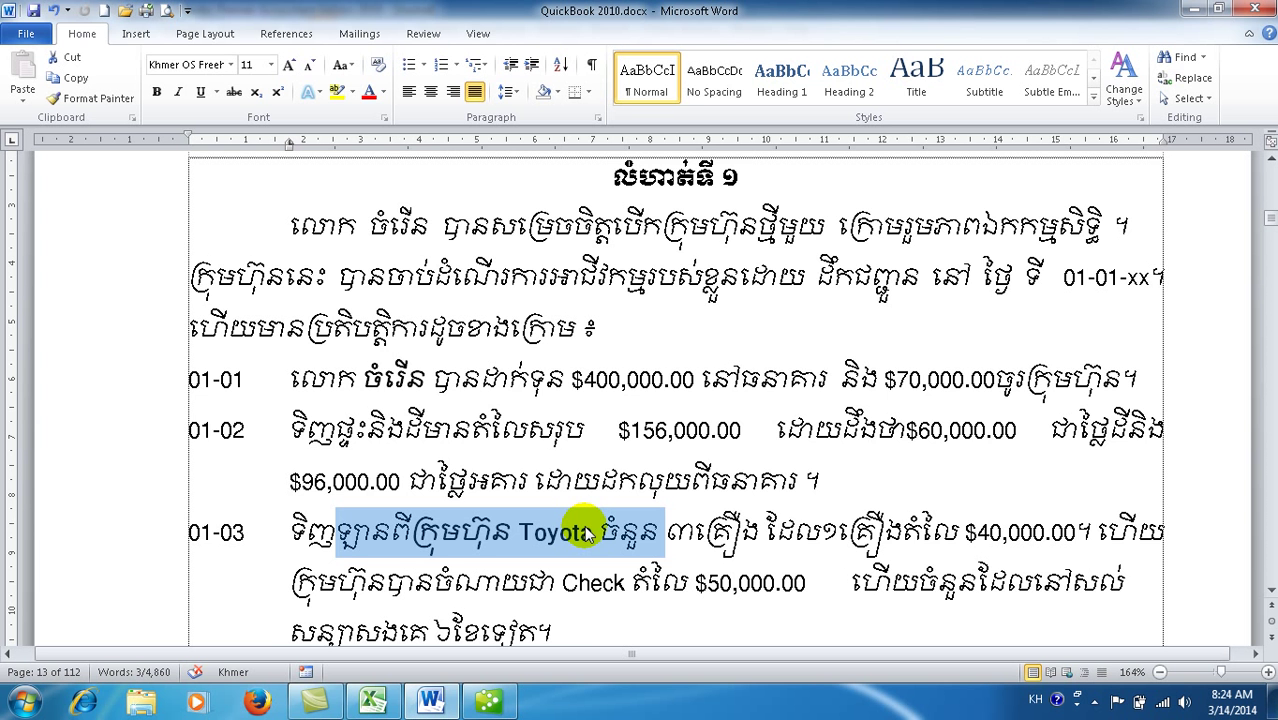
{"action": "scroll", "coordinate": [588, 535], "scroll_direction": "down", "scroll_amount": 1}
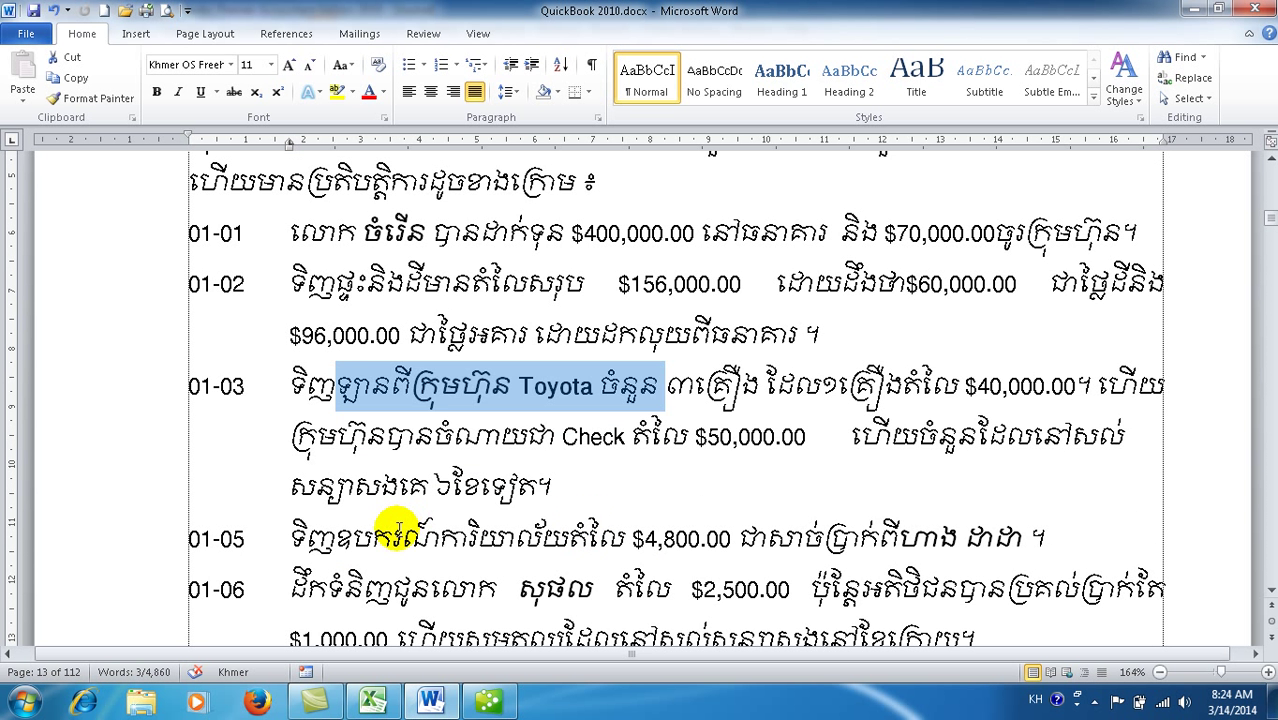
{"action": "left_click_drag", "start_coordinate": [398, 527], "coordinate": [683, 543]}
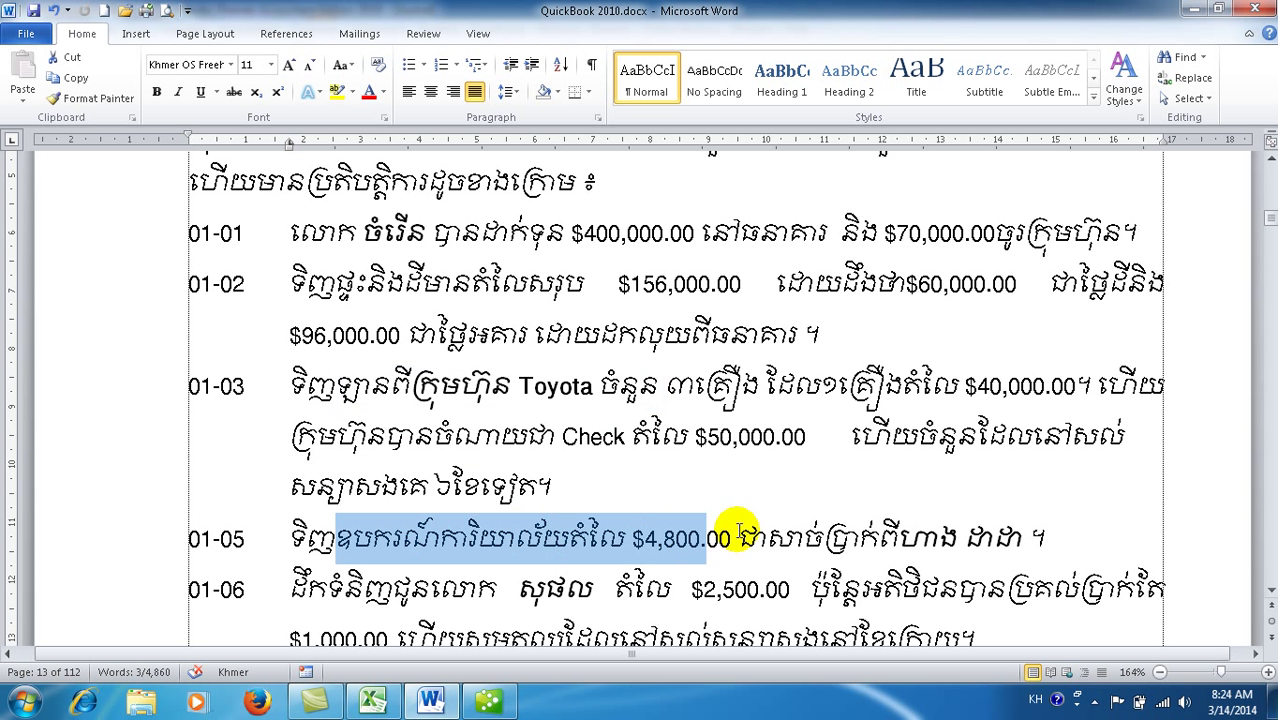
{"action": "left_click", "coordinate": [680, 538]}
{"action": "scroll", "coordinate": [705, 480], "scroll_direction": "down", "scroll_amount": 1}
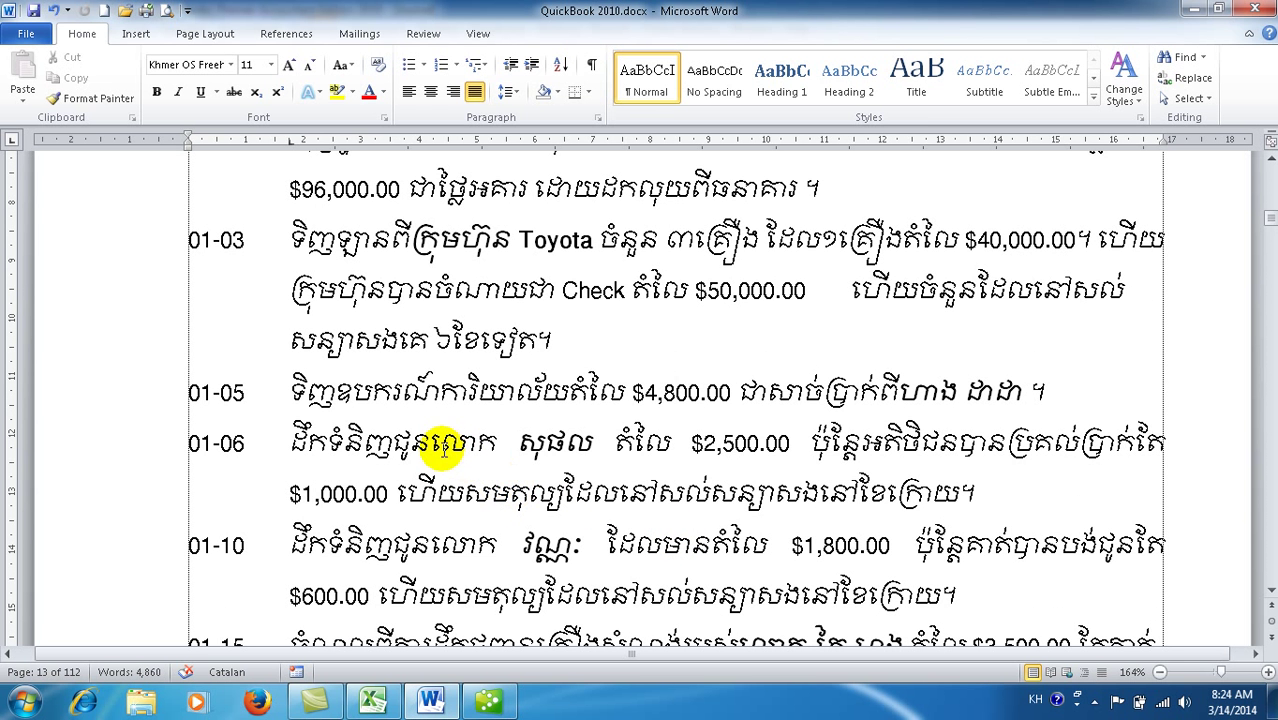
{"action": "left_click_drag", "start_coordinate": [392, 440], "coordinate": [1090, 450]}
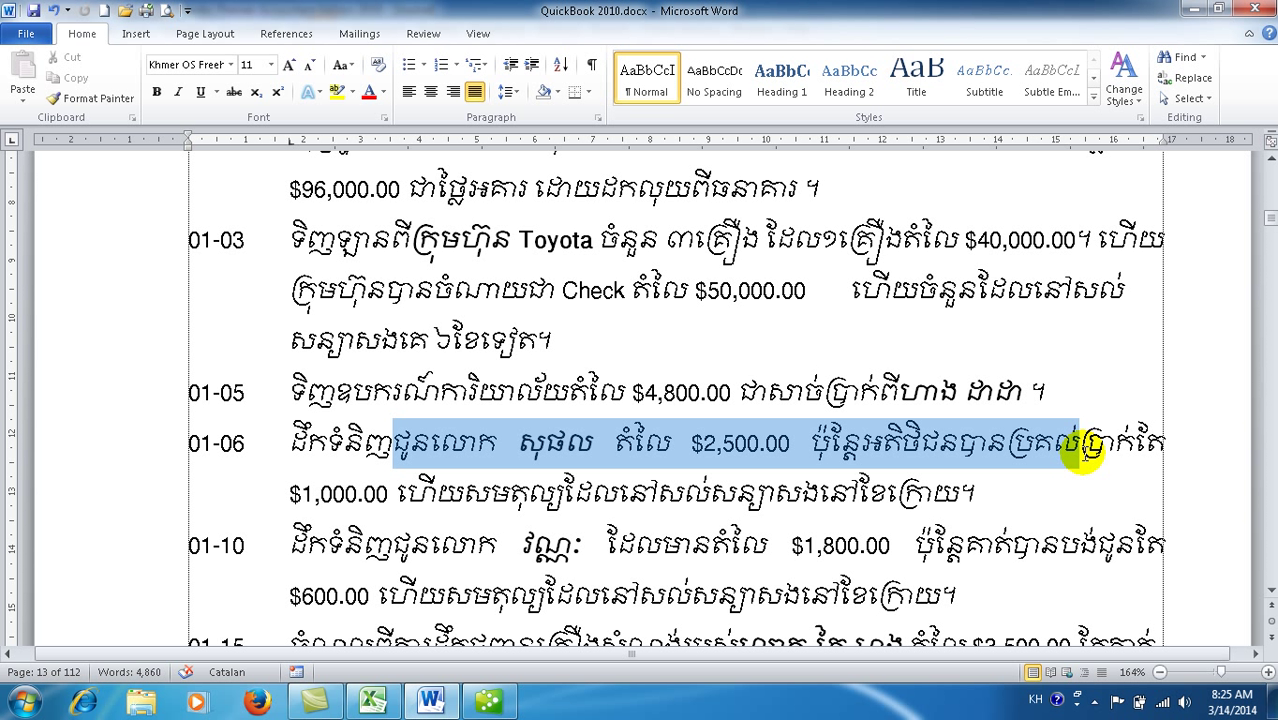
{"action": "left_click_drag", "start_coordinate": [1090, 450], "coordinate": [1082, 448]}
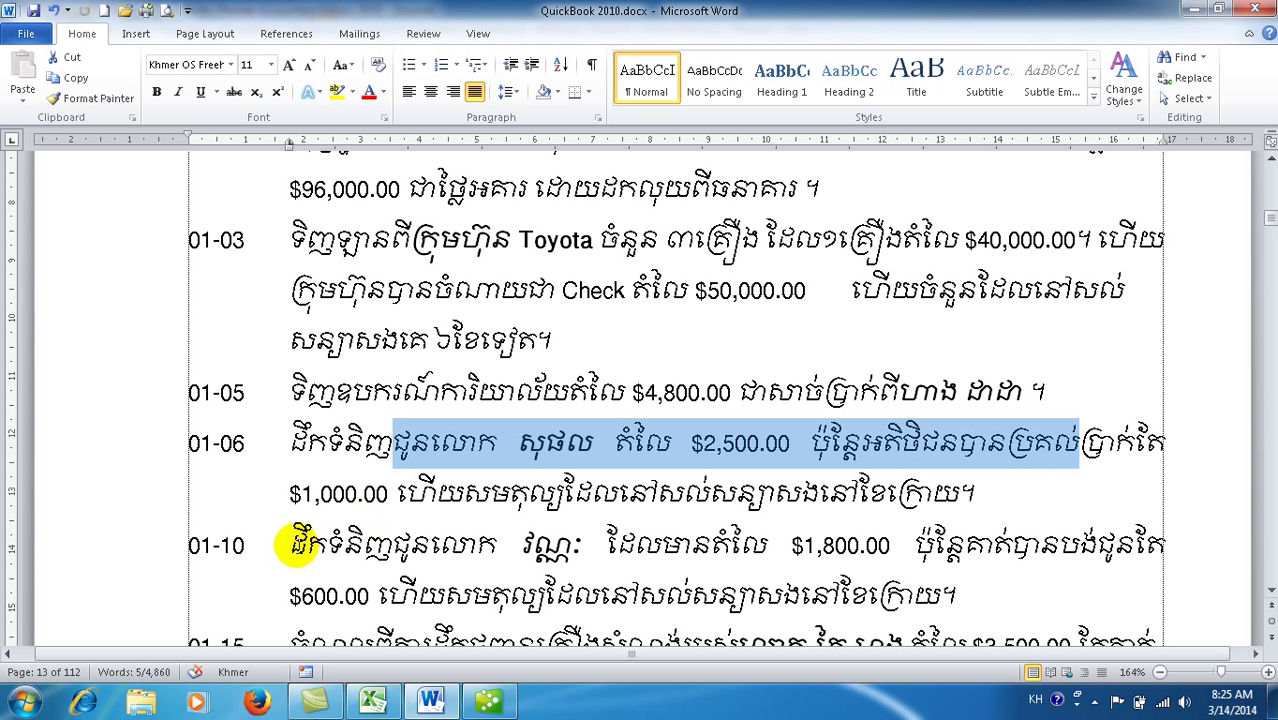
{"action": "mouse_move", "coordinate": [185, 548]}
{"action": "left_mouse_down"}
{"action": "mouse_move", "coordinate": [842, 543]}
{"action": "mouse_move", "coordinate": [1070, 572]}
{"action": "left_mouse_up"}
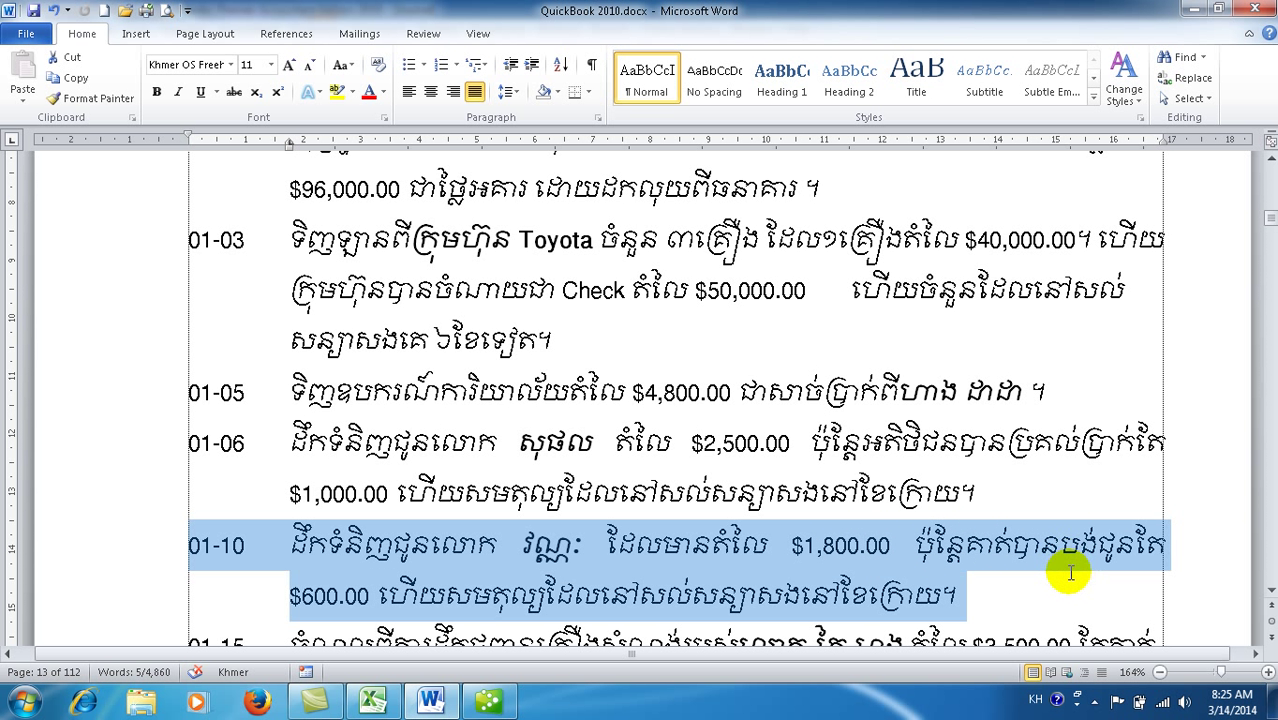
{"action": "left_click_drag", "start_coordinate": [1065, 605], "coordinate": [978, 600]}
{"action": "left_click", "coordinate": [978, 600]}
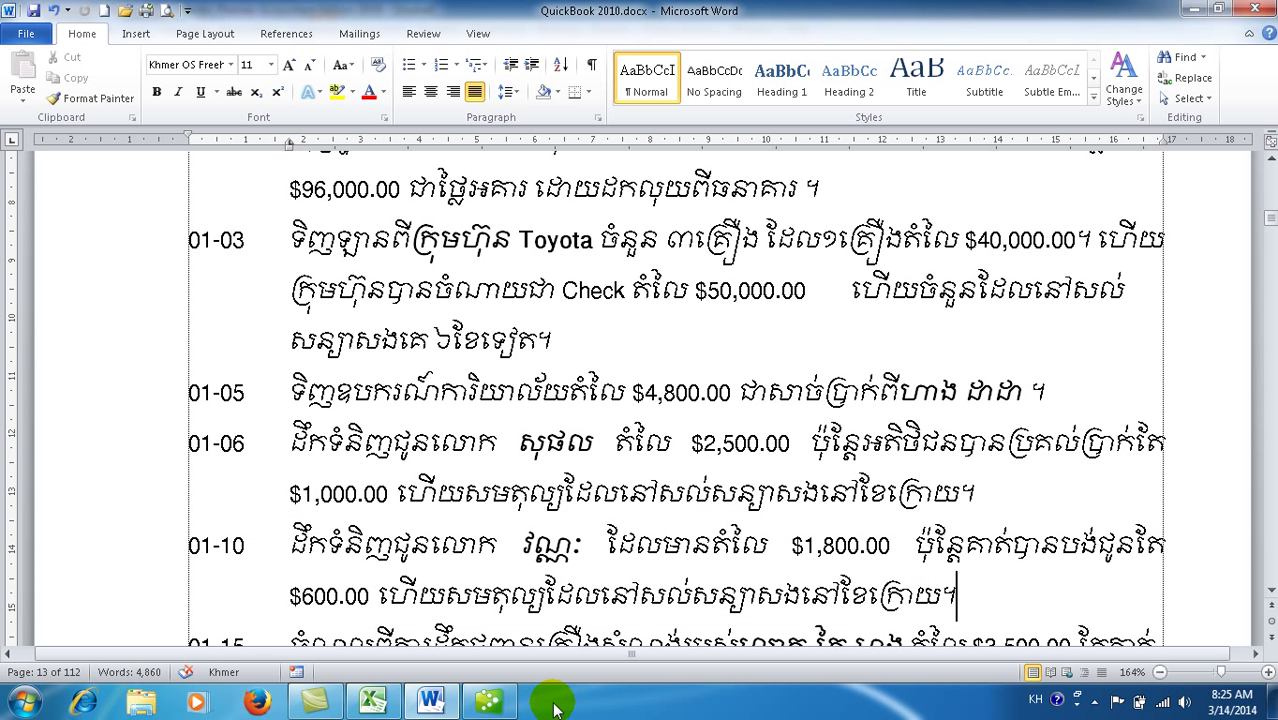
Start general journal entry 13 in QuickBooks dated 01/10/2014.
{"action": "left_click", "coordinate": [488, 703]}
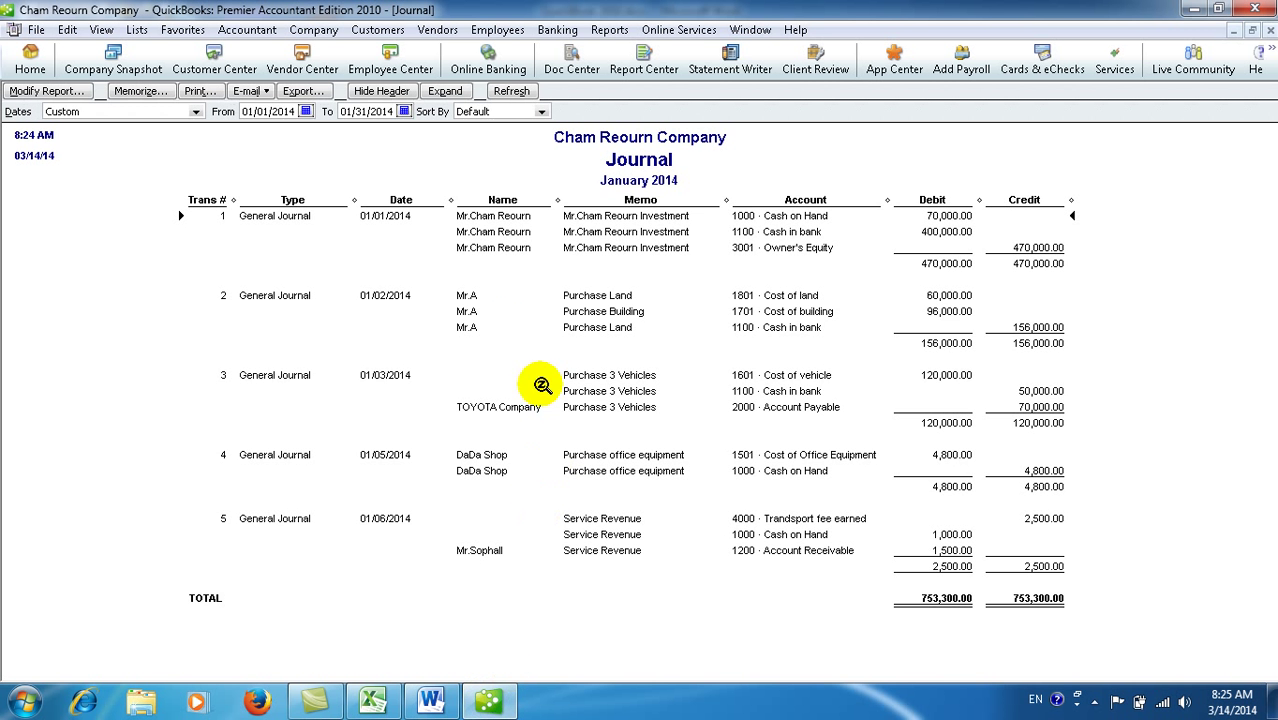
{"action": "left_click", "coordinate": [310, 30]}
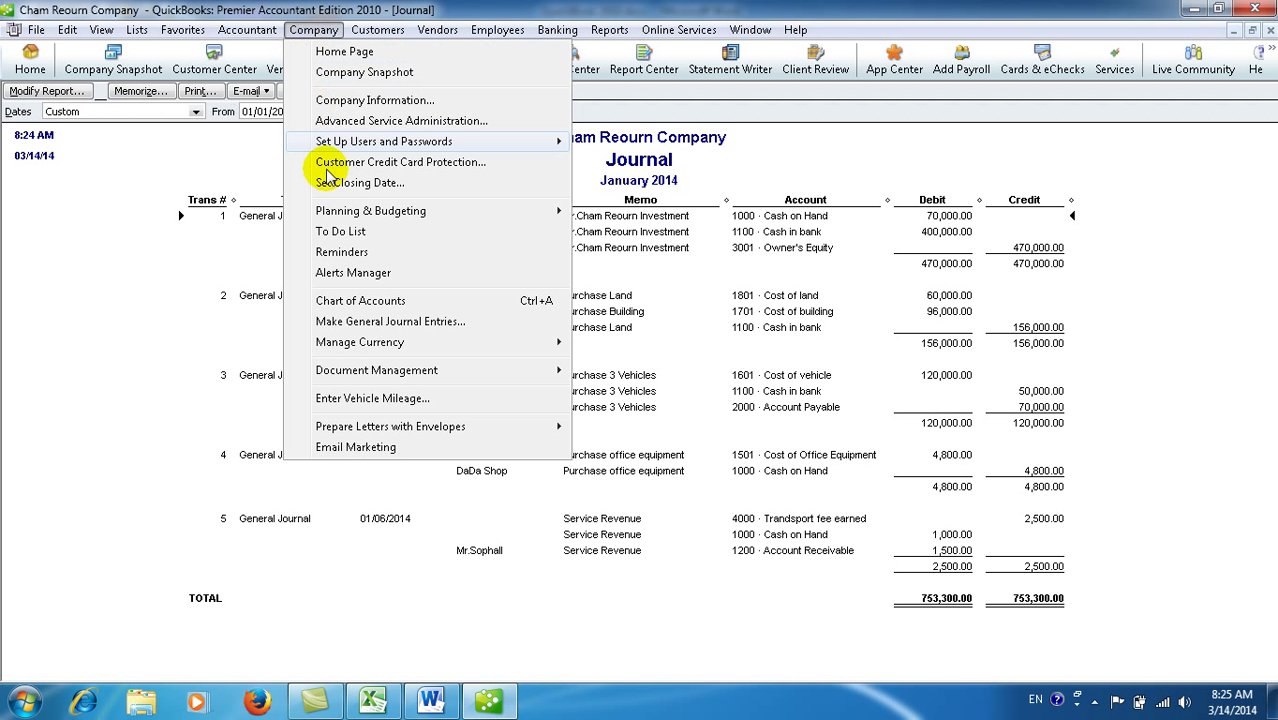
{"action": "left_click", "coordinate": [373, 321]}
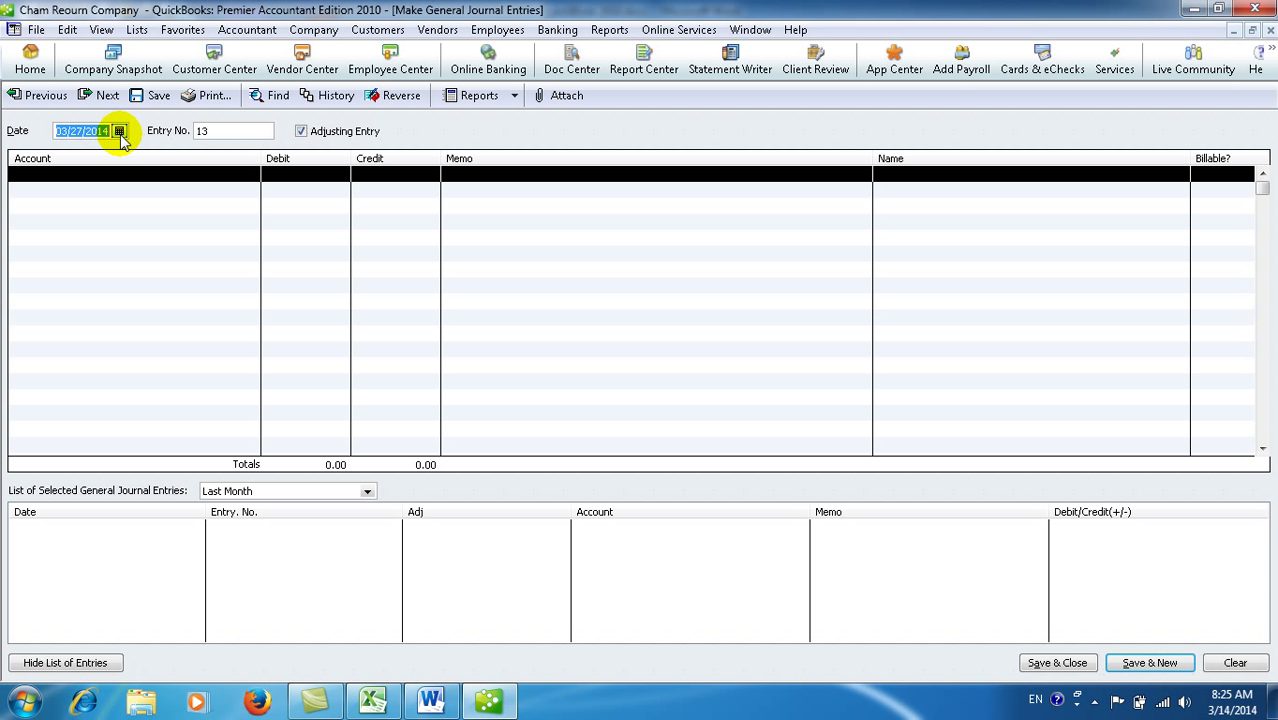
{"action": "left_click", "coordinate": [119, 133]}
{"action": "left_click", "coordinate": [63, 150]}
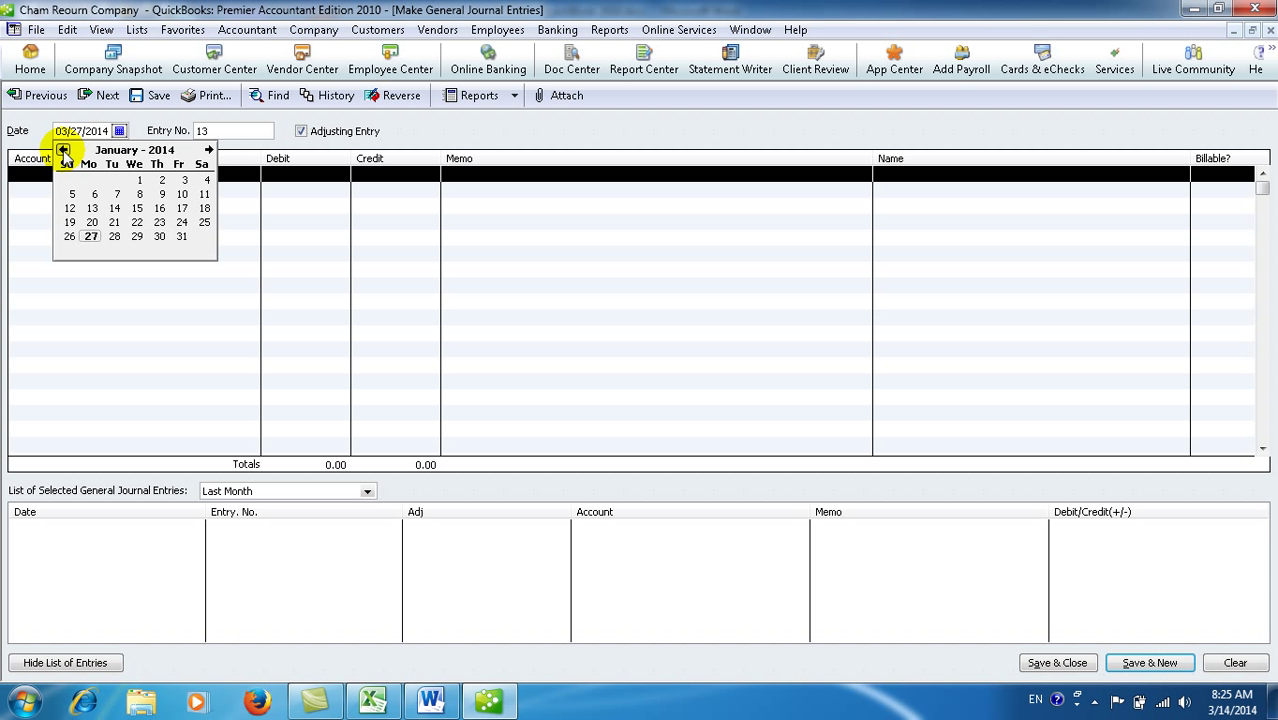
{"action": "left_click", "coordinate": [180, 194]}
{"action": "left_click", "coordinate": [232, 172]}
Credit 4000 Transdport fee earned 1,800.00 on the first line with a Service revenue memo.
{"action": "left_click", "coordinate": [250, 178]}
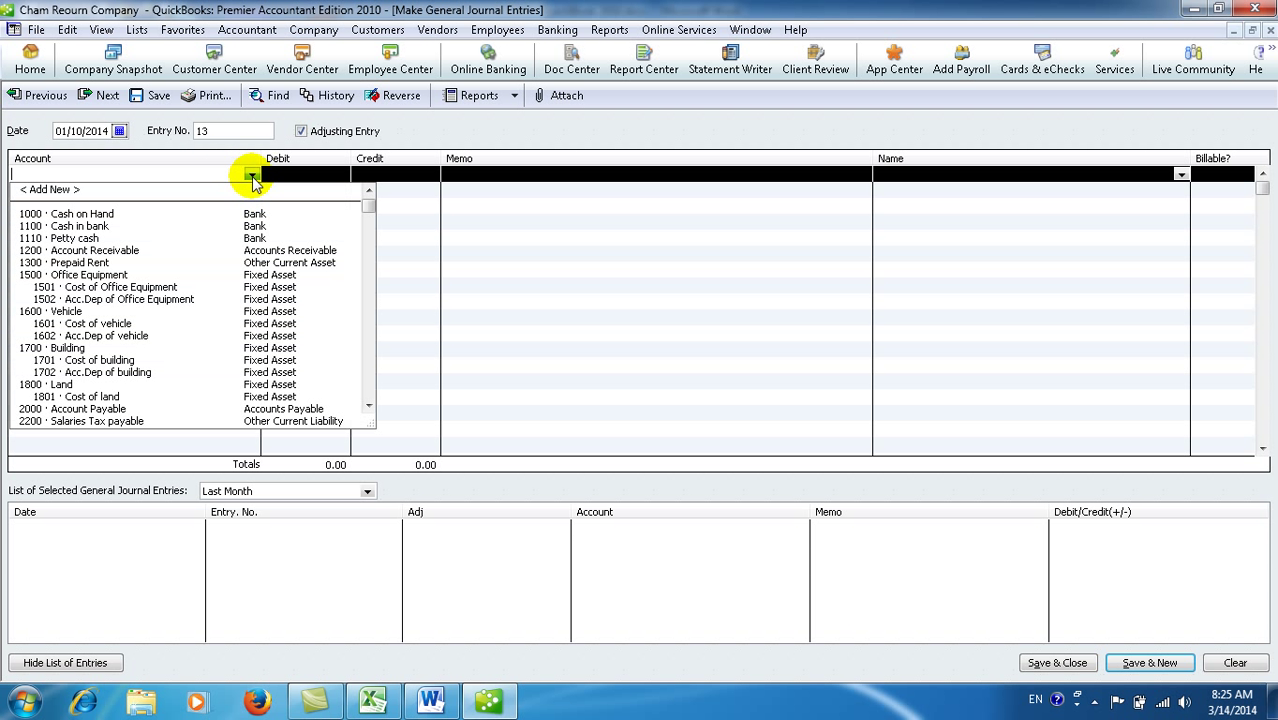
{"action": "scroll", "coordinate": [260, 318], "scroll_direction": "down", "scroll_amount": 3}
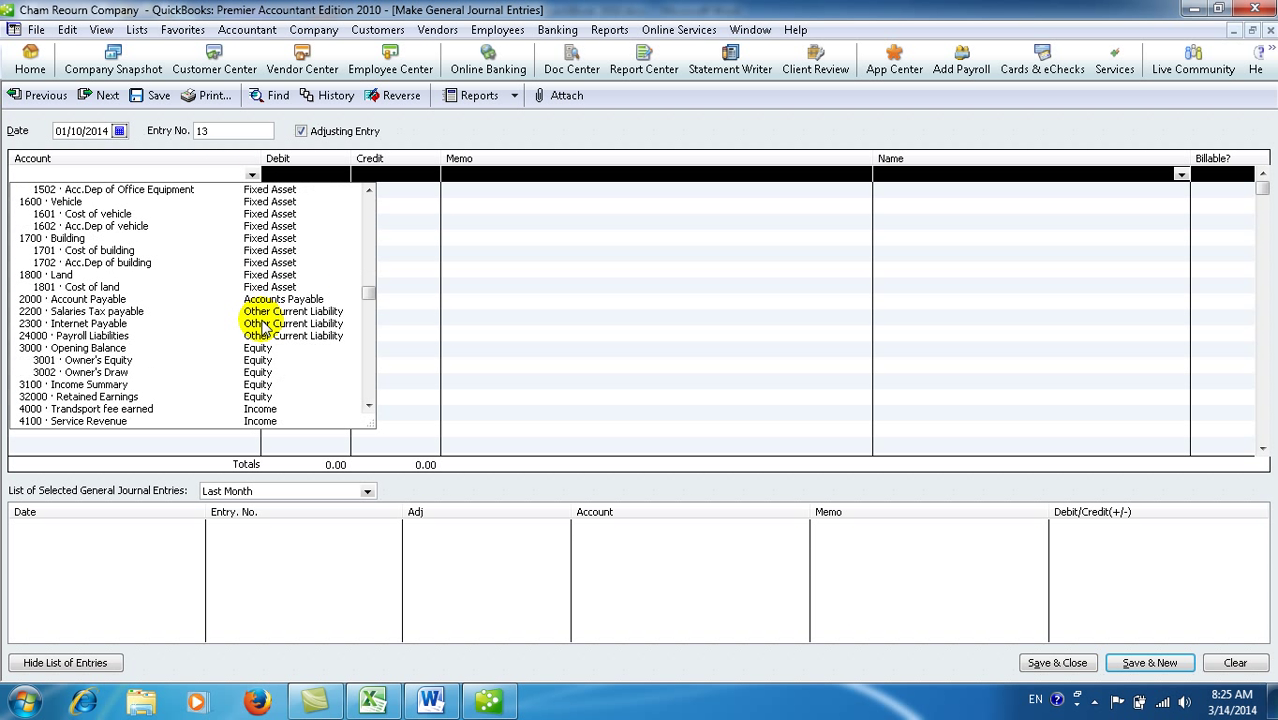
{"action": "left_click", "coordinate": [138, 414]}
{"action": "left_click", "coordinate": [410, 171]}
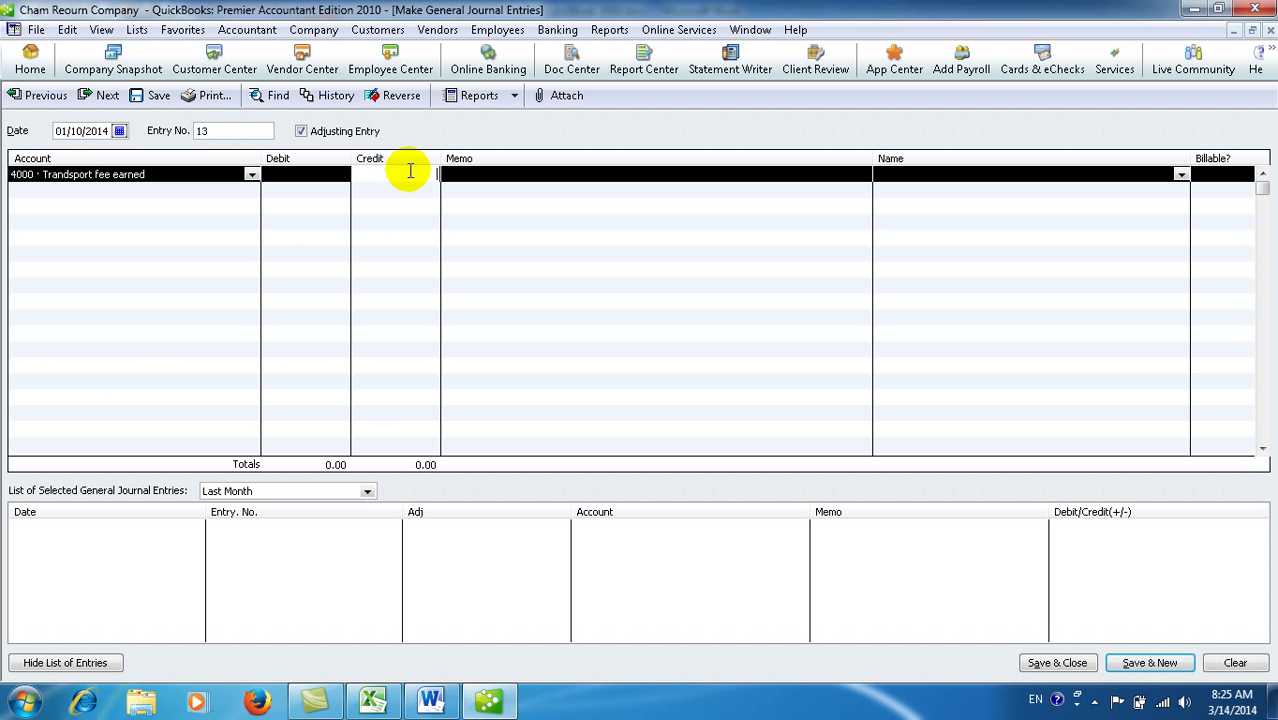
{"action": "type", "text": "1800"}
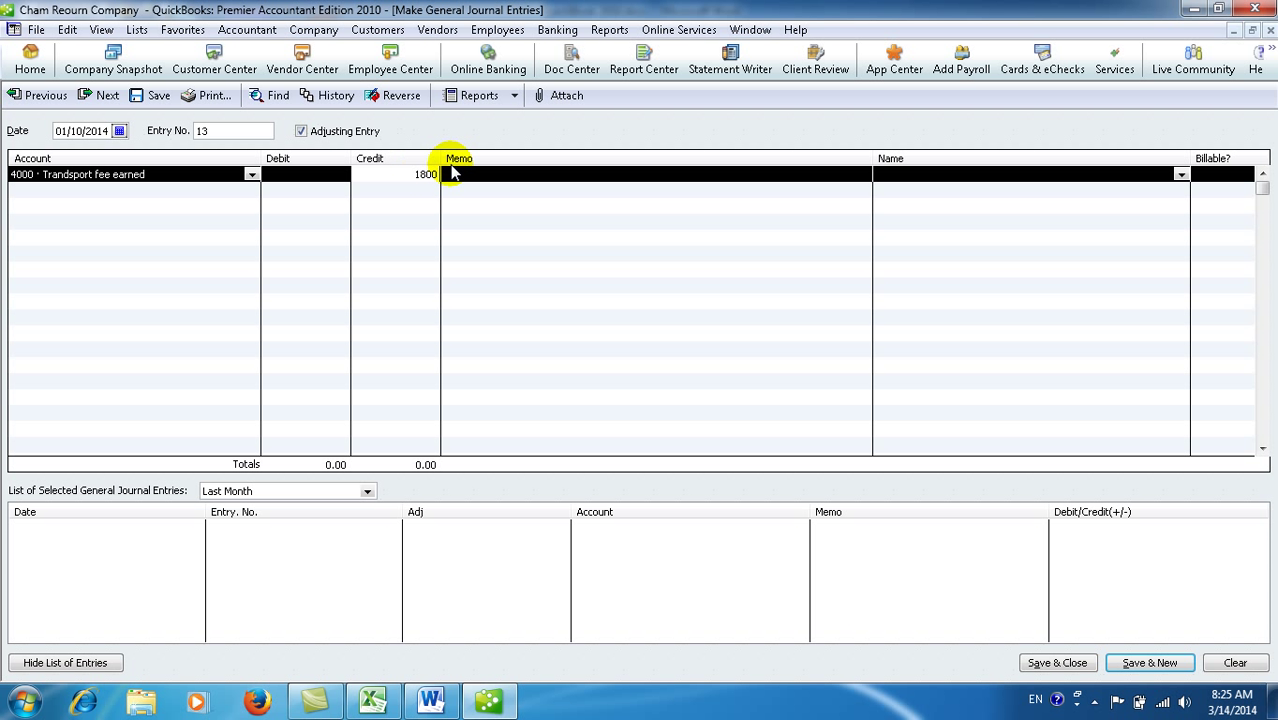
{"action": "left_click", "coordinate": [455, 177]}
{"action": "type", "text": "Serive "}
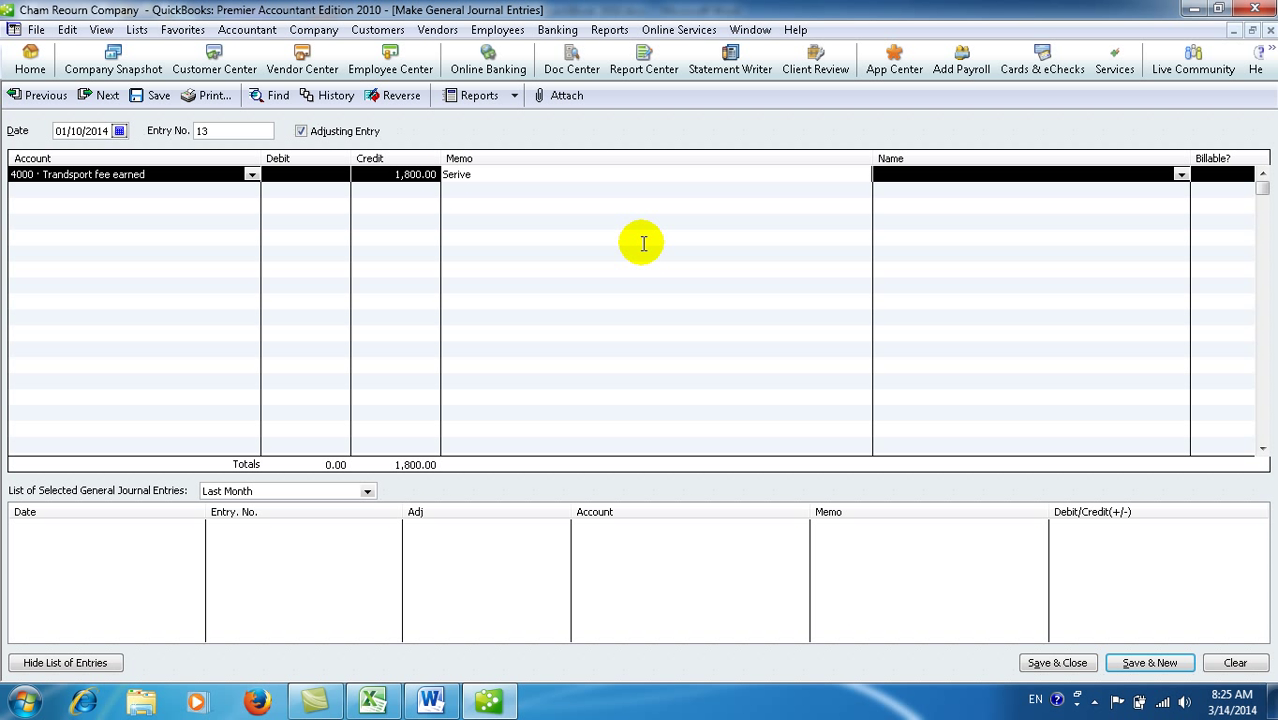
{"action": "type", "text": "v"}
{"action": "type", "text": "ce "}
{"action": "type", "text": "n"}
Add debit lines for 1000 Cash on Hand (600.00) and 1200 Account Receivable (1,200.00).
{"action": "left_click", "coordinate": [248, 192]}
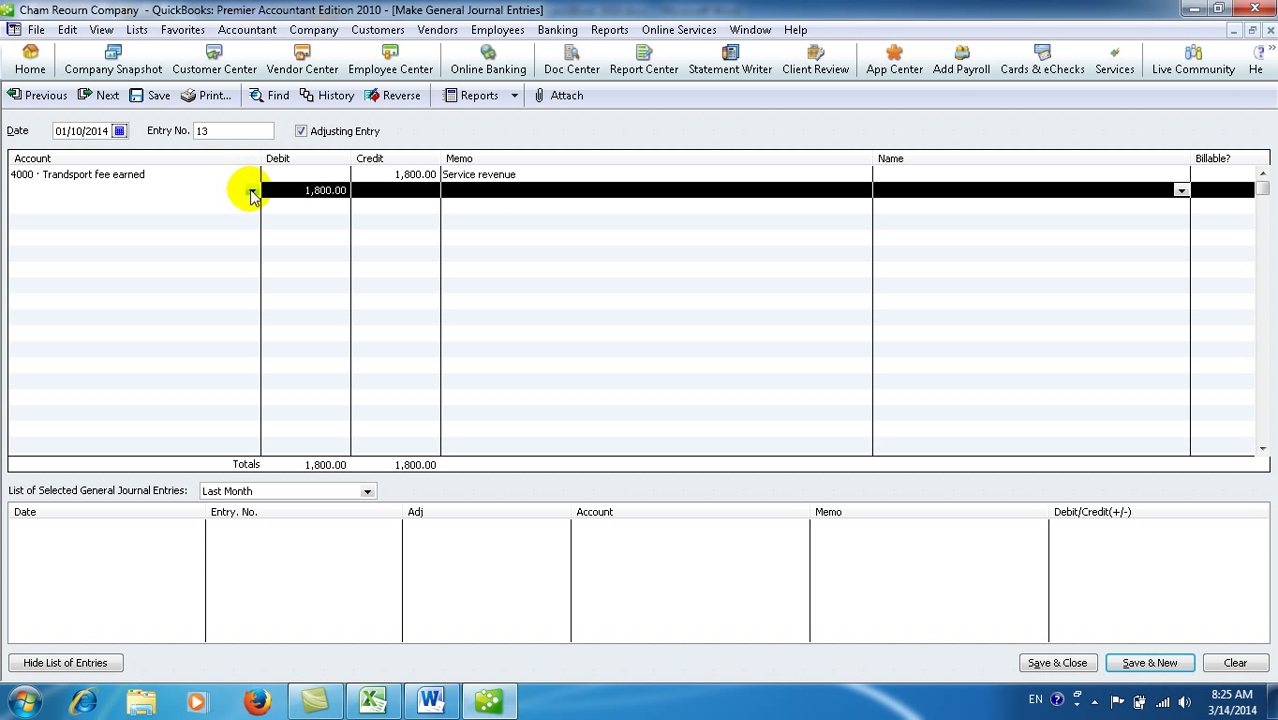
{"action": "left_click", "coordinate": [252, 191]}
{"action": "left_click", "coordinate": [172, 230]}
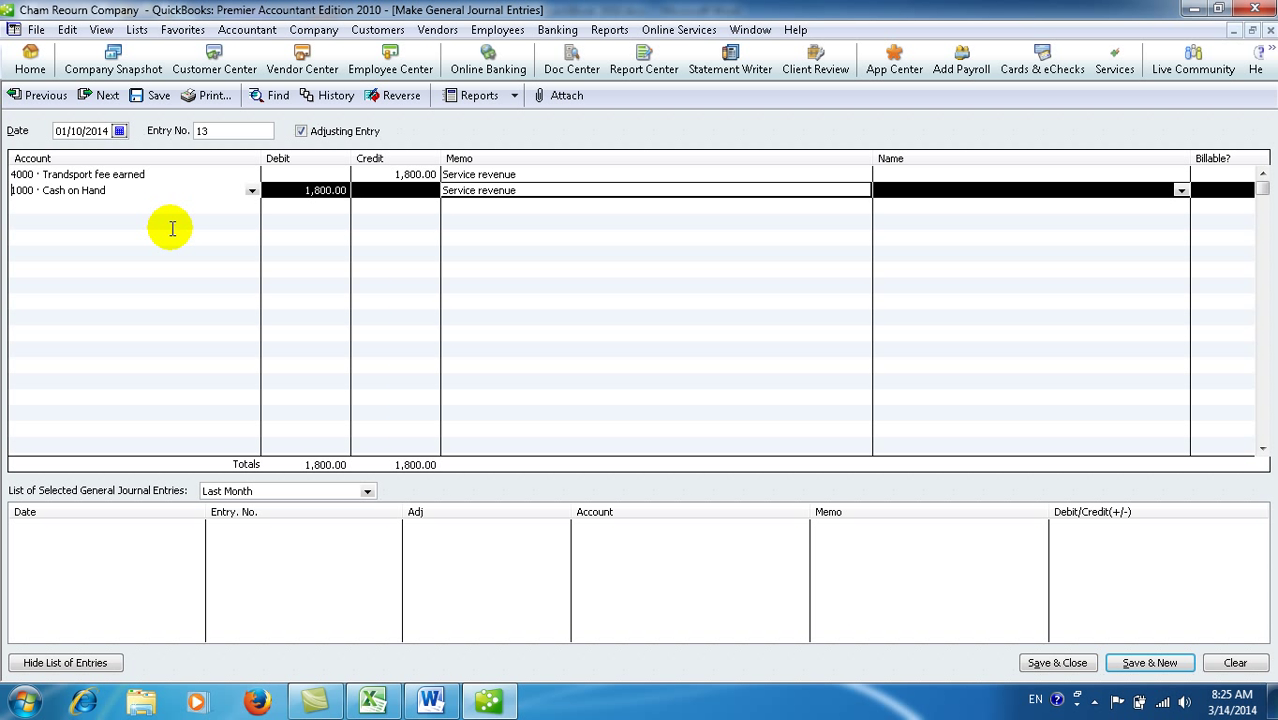
{"action": "left_click", "coordinate": [313, 190]}
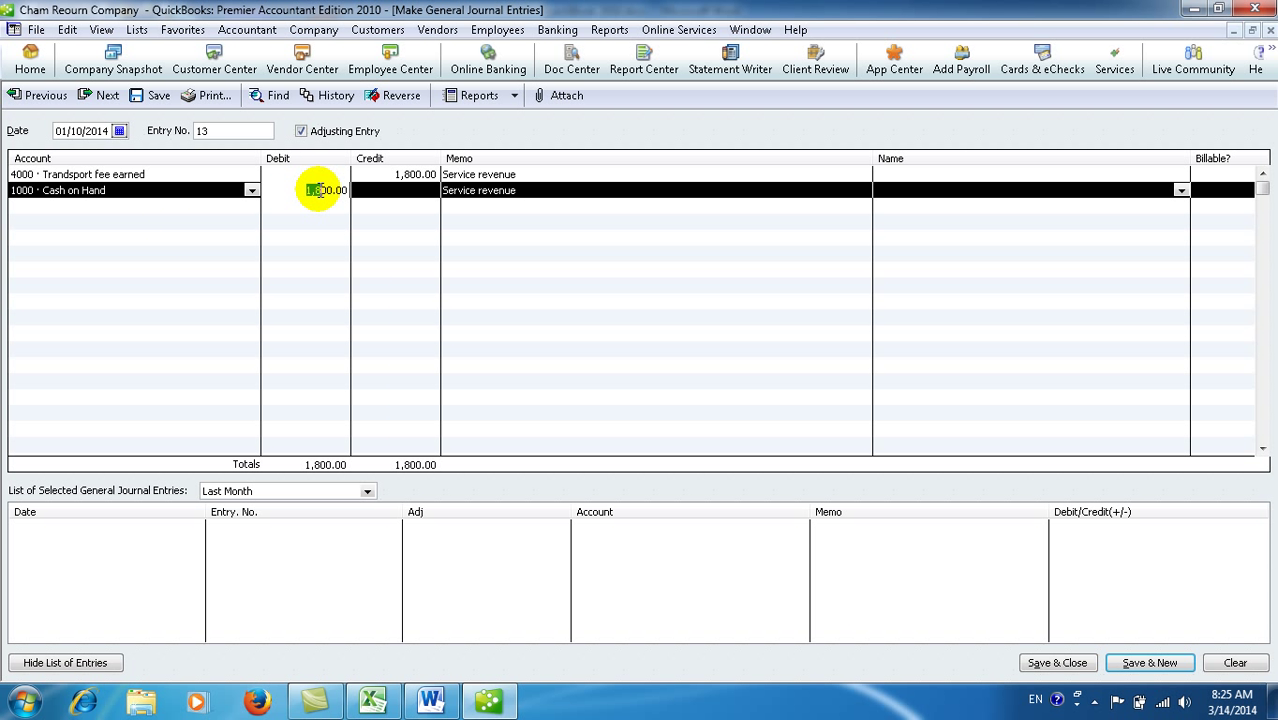
{"action": "left_click", "coordinate": [251, 208]}
{"action": "left_click", "coordinate": [252, 208]}
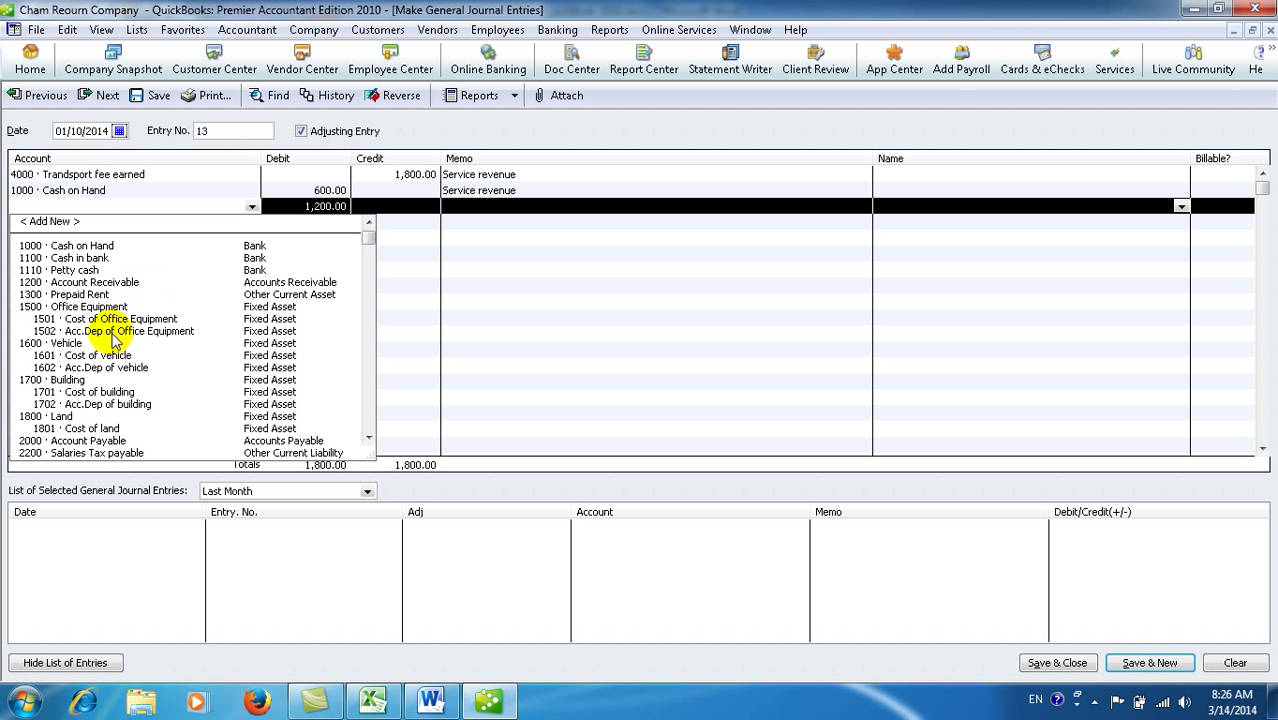
{"action": "left_click", "coordinate": [117, 284]}
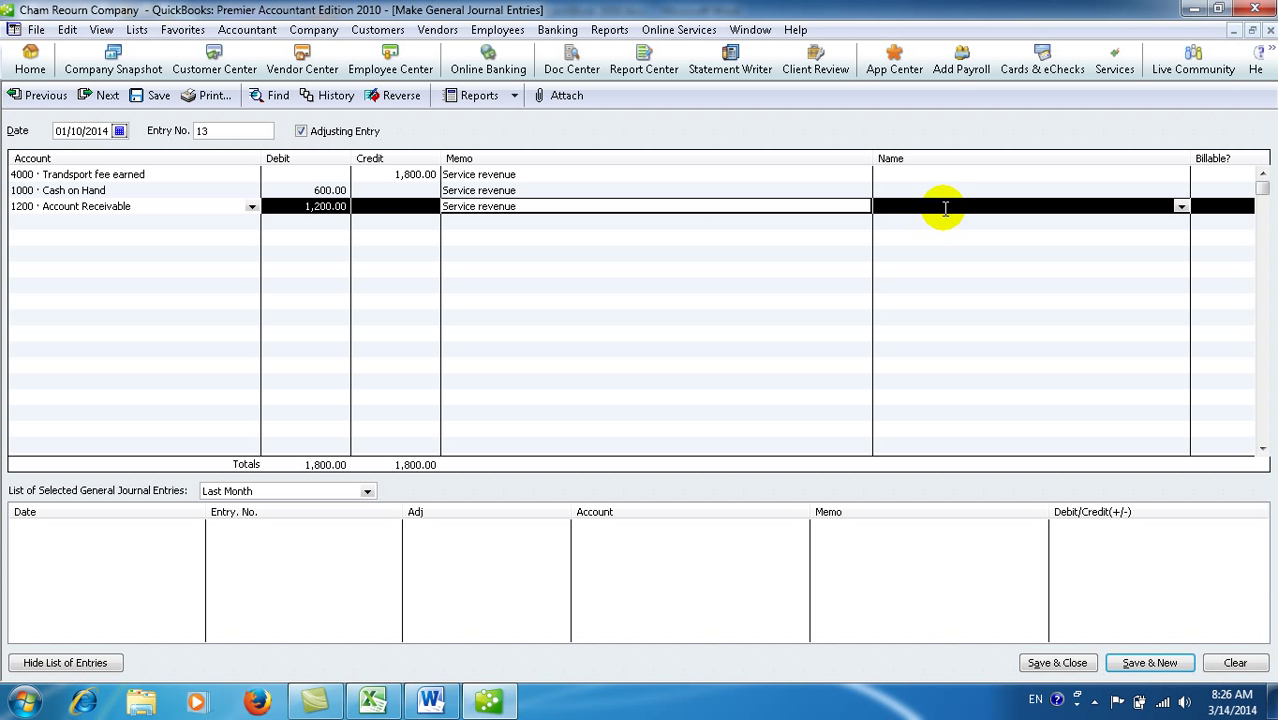
Answer the missing-customer warning, assign the customer to the receivable line, and save entry 13.
{"action": "left_click", "coordinate": [1146, 663]}
{"action": "left_click_drag", "start_coordinate": [617, 162], "coordinate": [580, 304]}
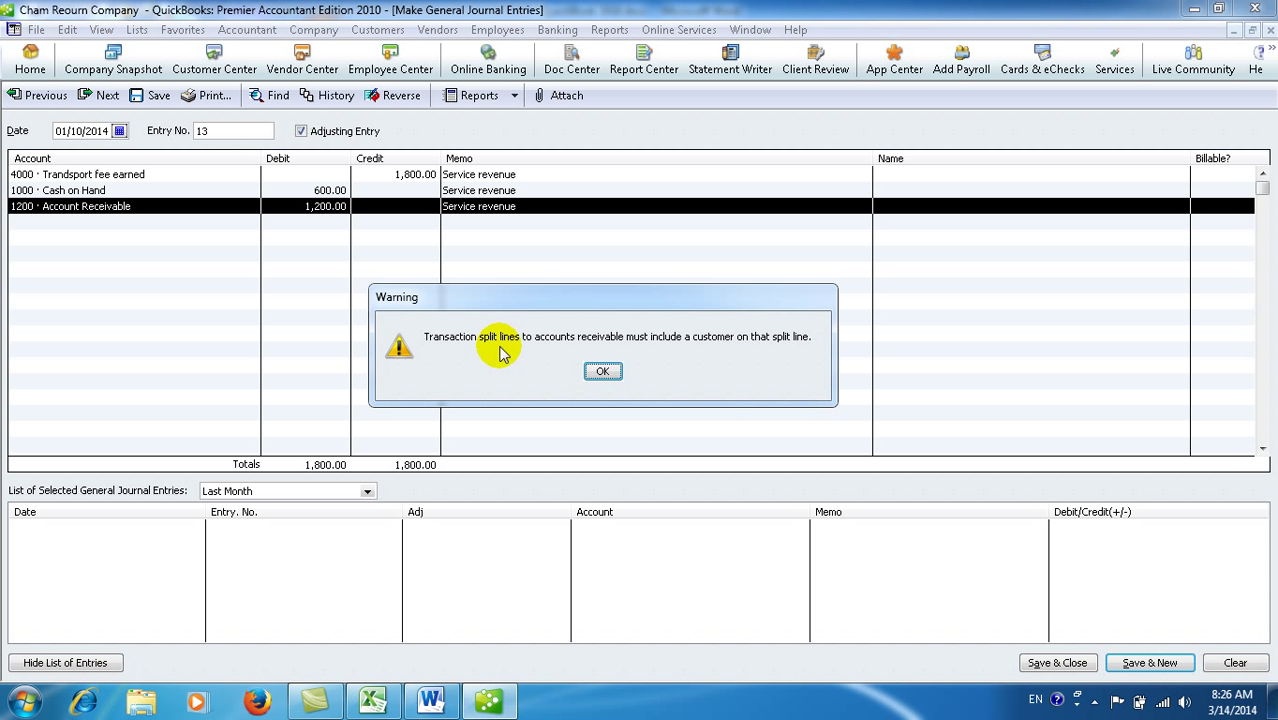
{"action": "left_click", "coordinate": [603, 372]}
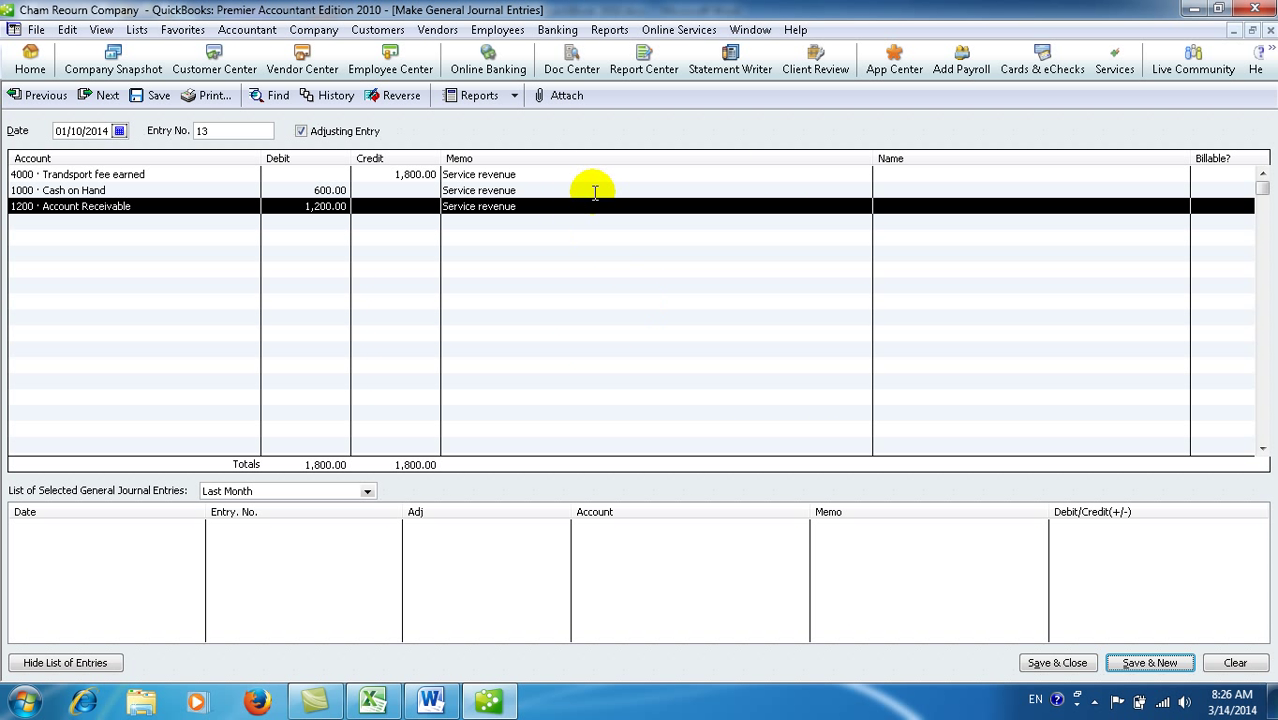
{"action": "left_click", "coordinate": [955, 205]}
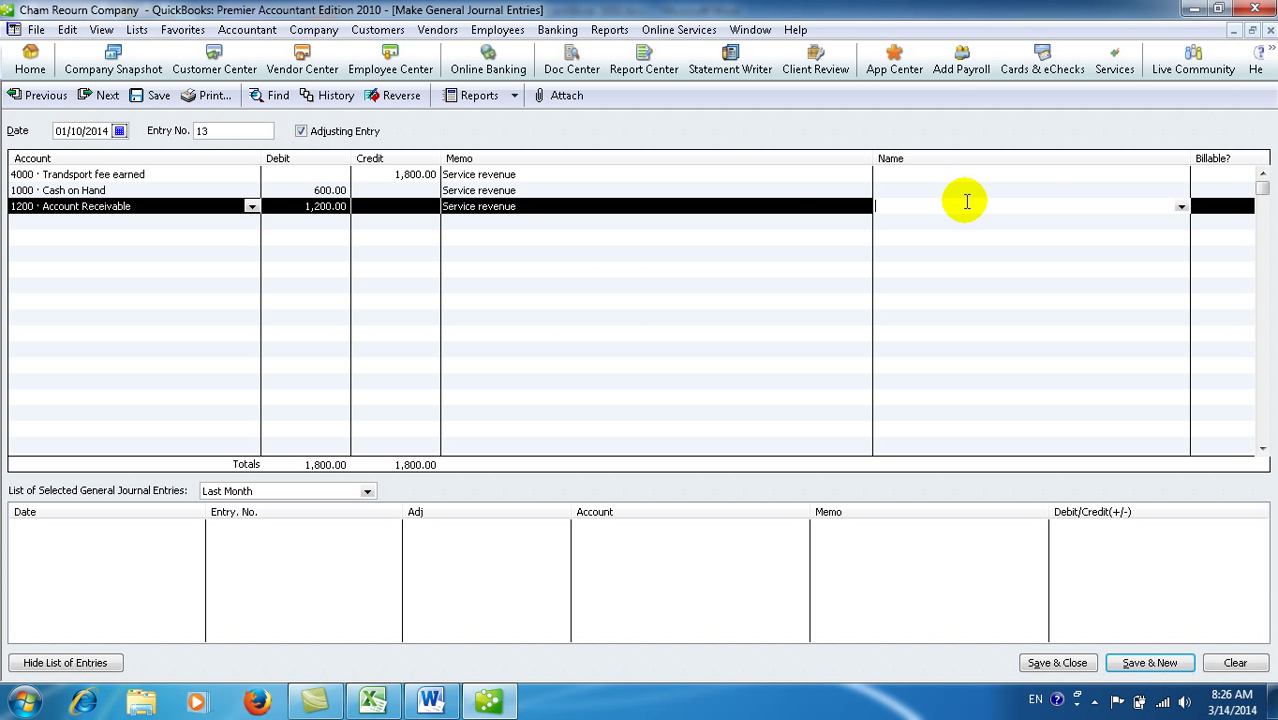
{"action": "left_click", "coordinate": [1181, 209]}
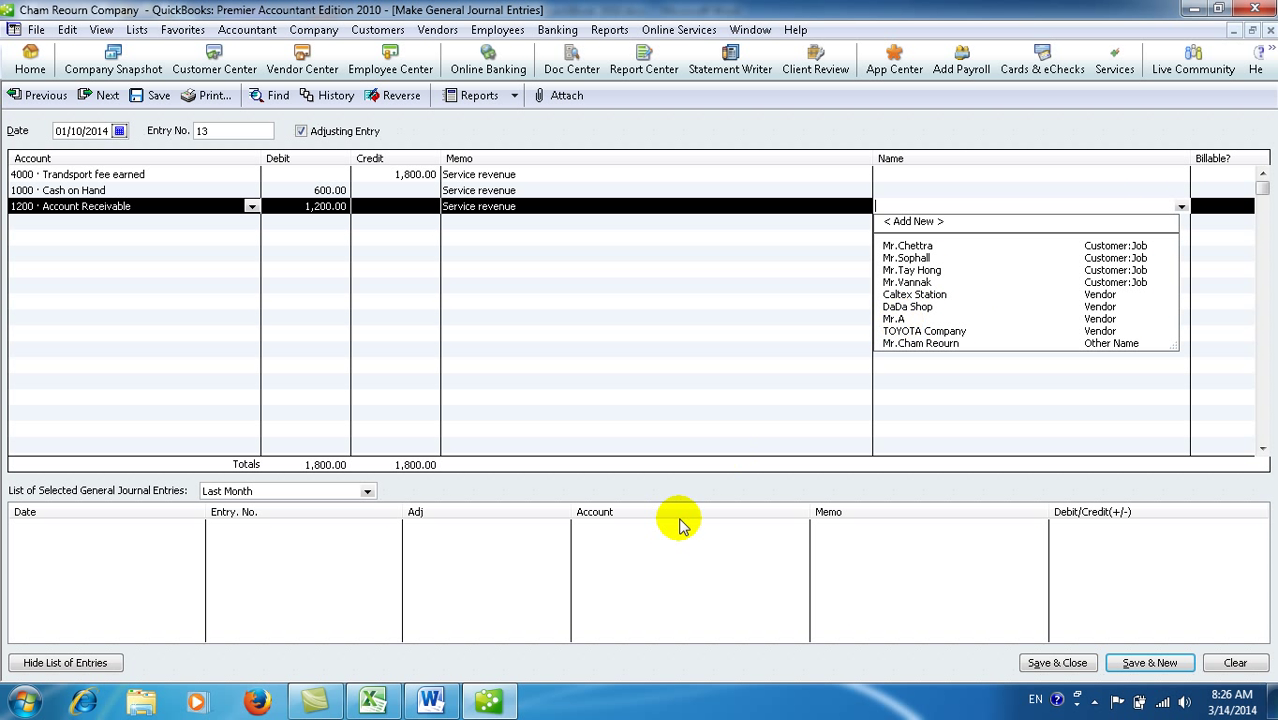
{"action": "left_click", "coordinate": [912, 283]}
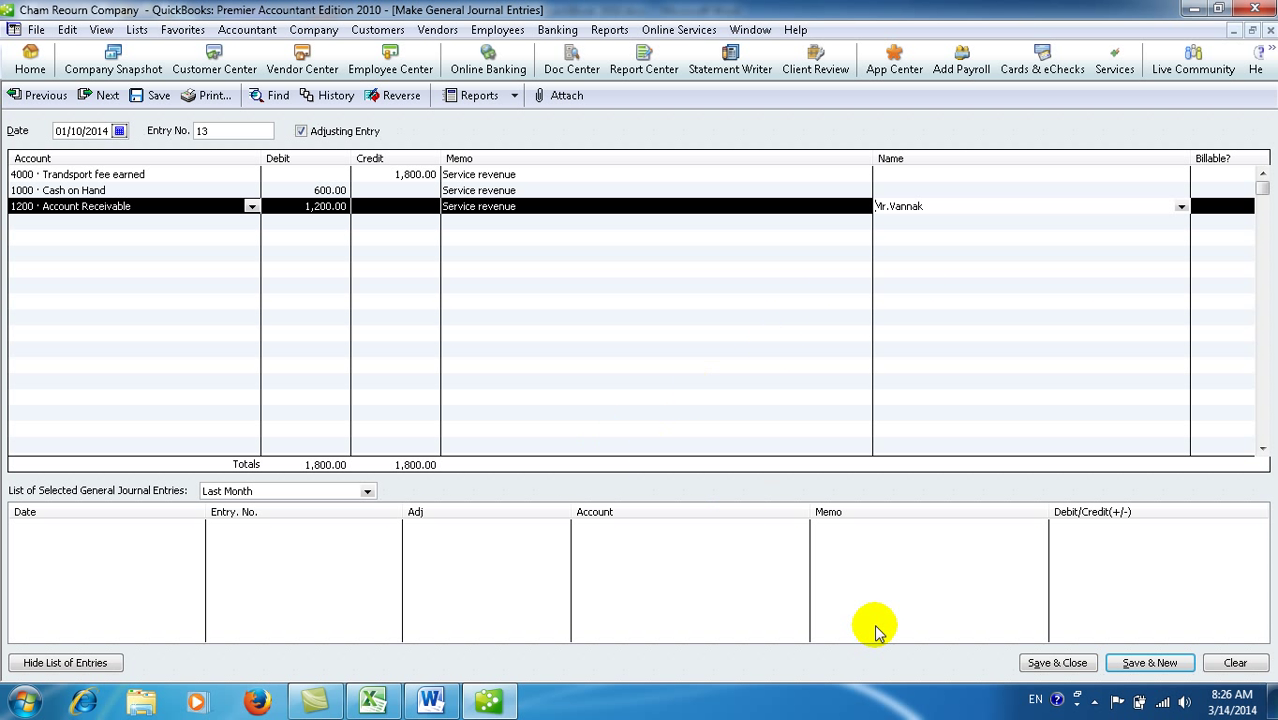
{"action": "left_click", "coordinate": [1133, 667]}
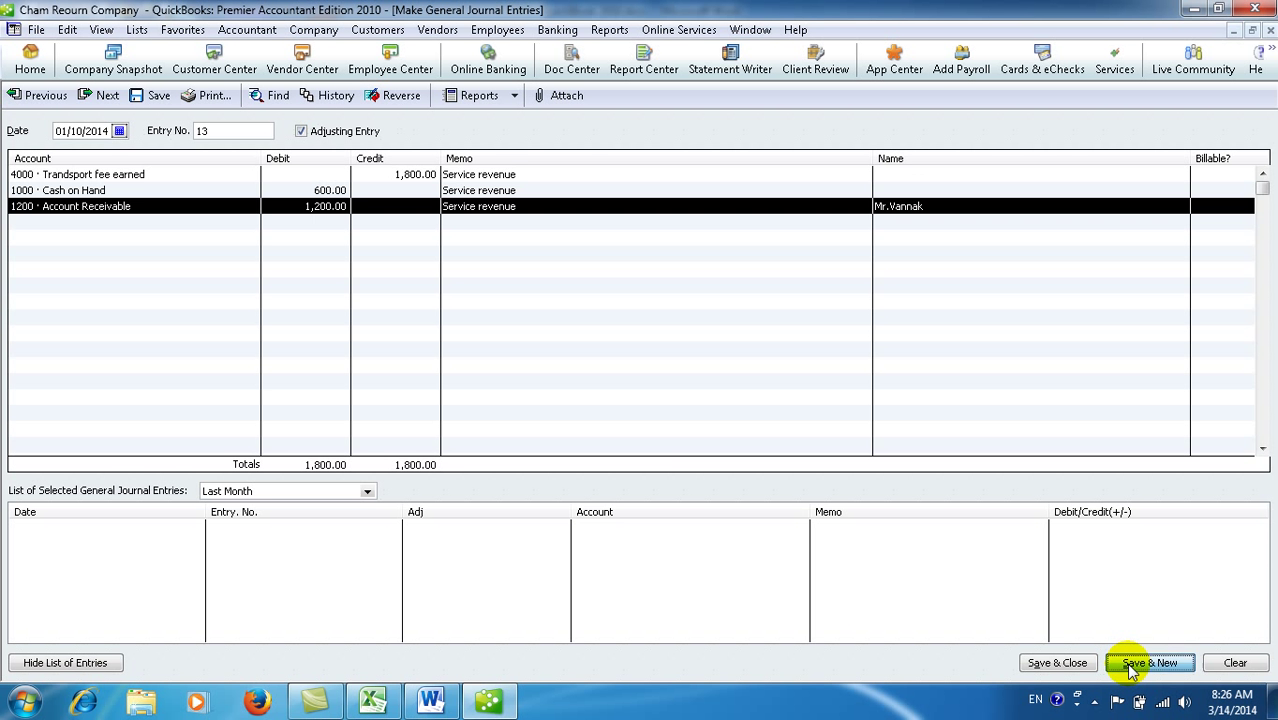
{"action": "left_click", "coordinate": [430, 700]}
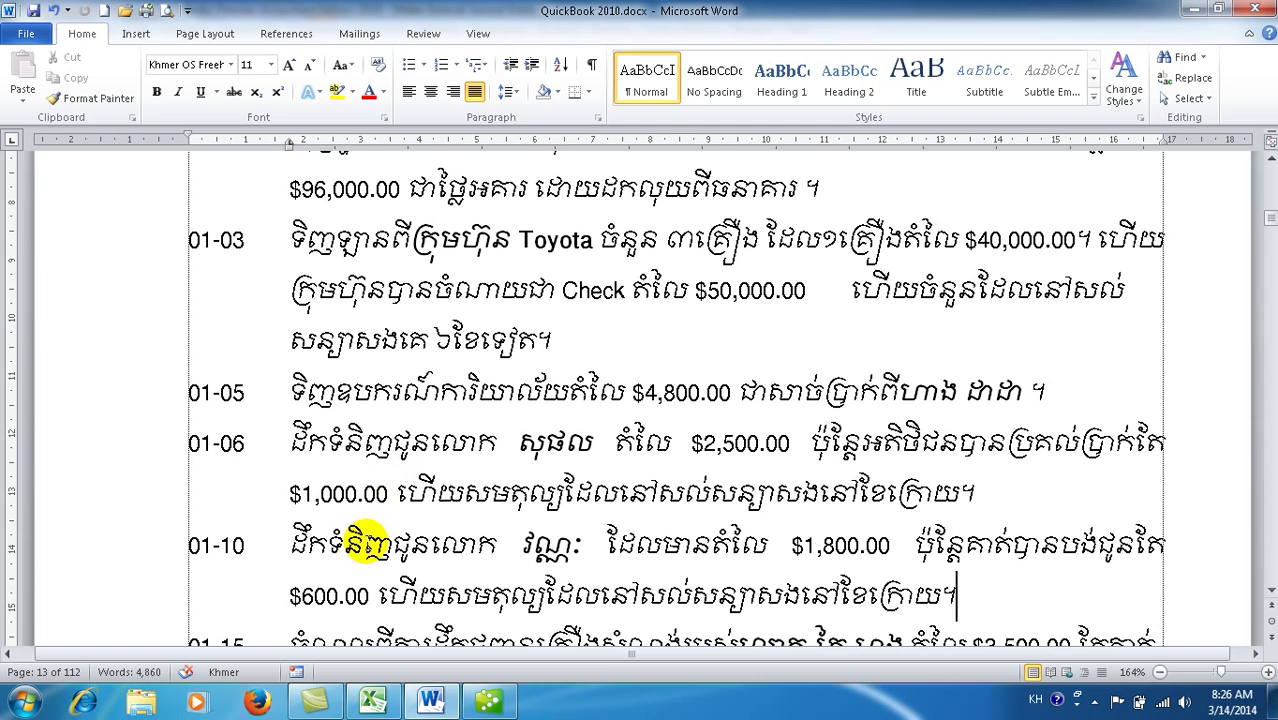
{"action": "left_click", "coordinate": [364, 545]}
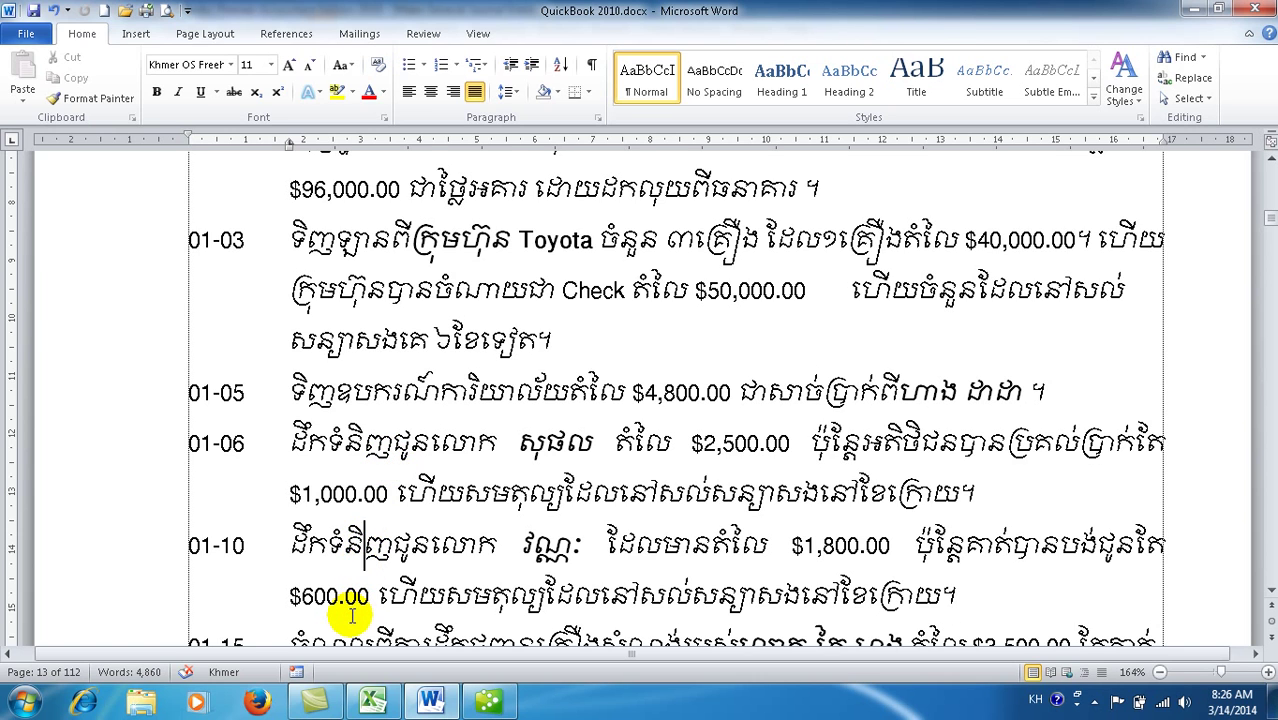
{"action": "scroll", "coordinate": [352, 617], "scroll_direction": "down", "scroll_amount": 3}
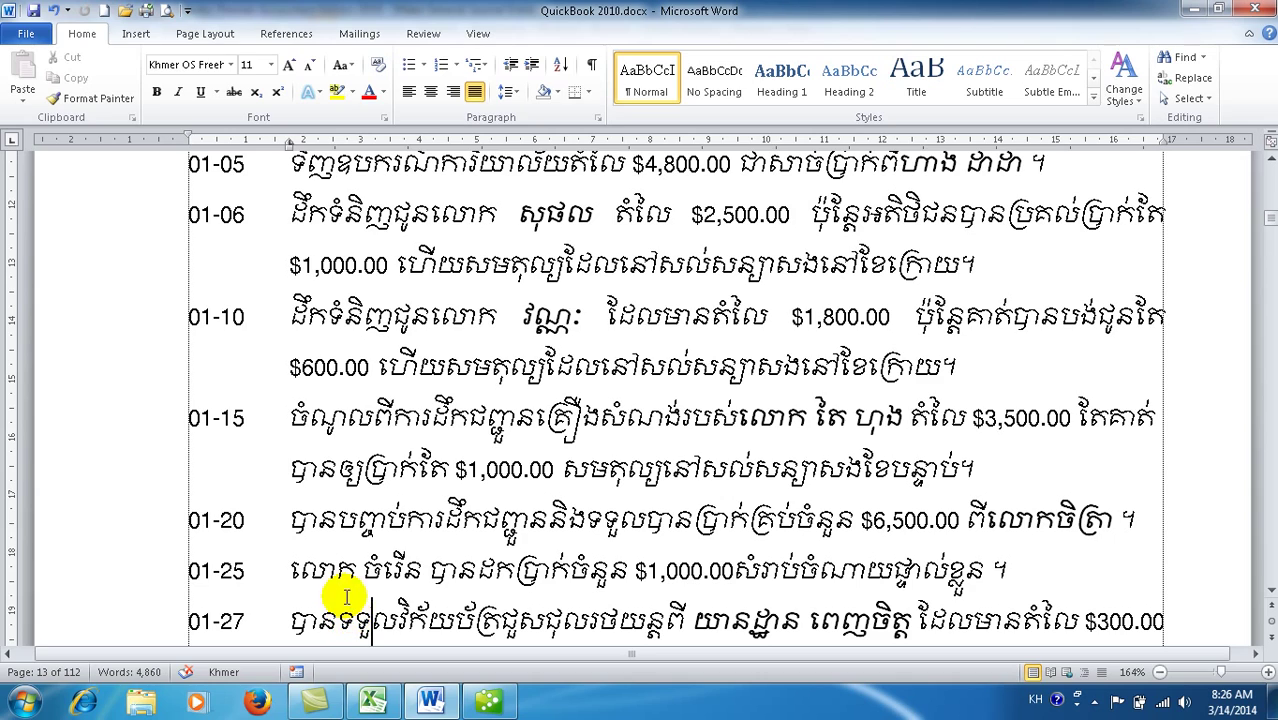
{"action": "mouse_move", "coordinate": [291, 420]}
{"action": "left_mouse_down"}
{"action": "mouse_move", "coordinate": [643, 430]}
{"action": "mouse_move", "coordinate": [883, 418]}
{"action": "left_mouse_up"}
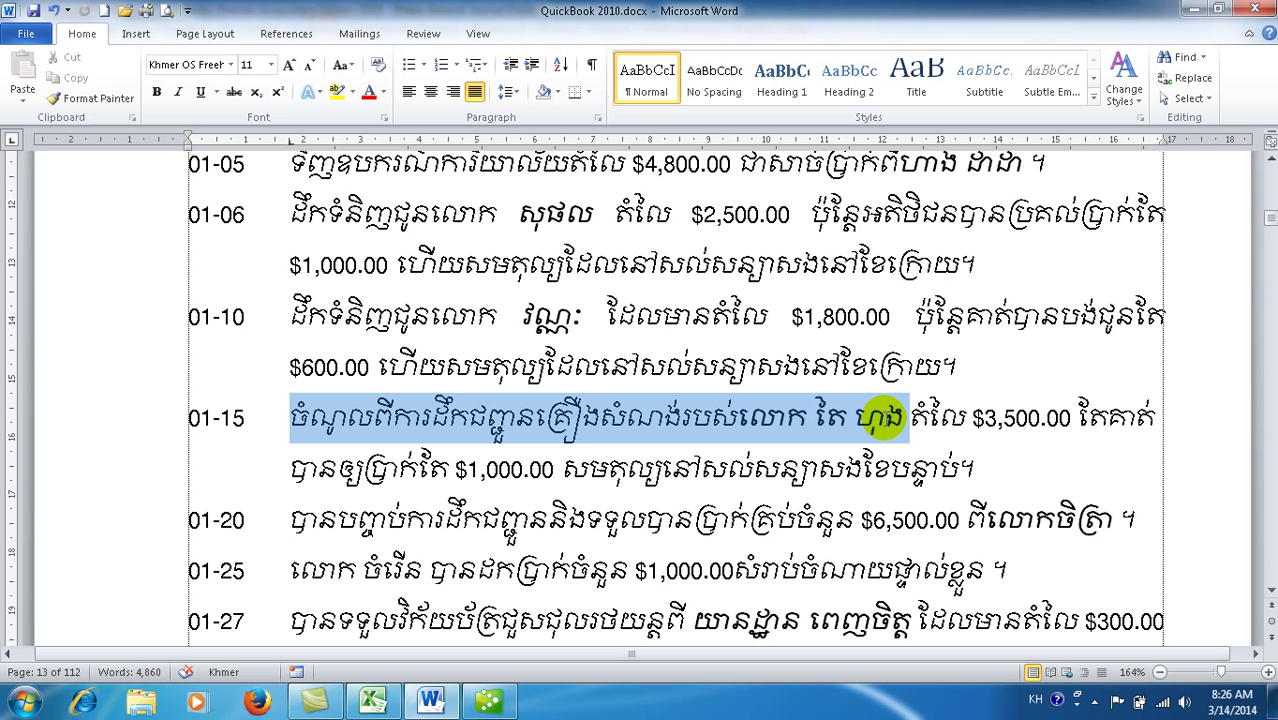
{"action": "left_click_drag", "start_coordinate": [882, 418], "coordinate": [893, 446]}
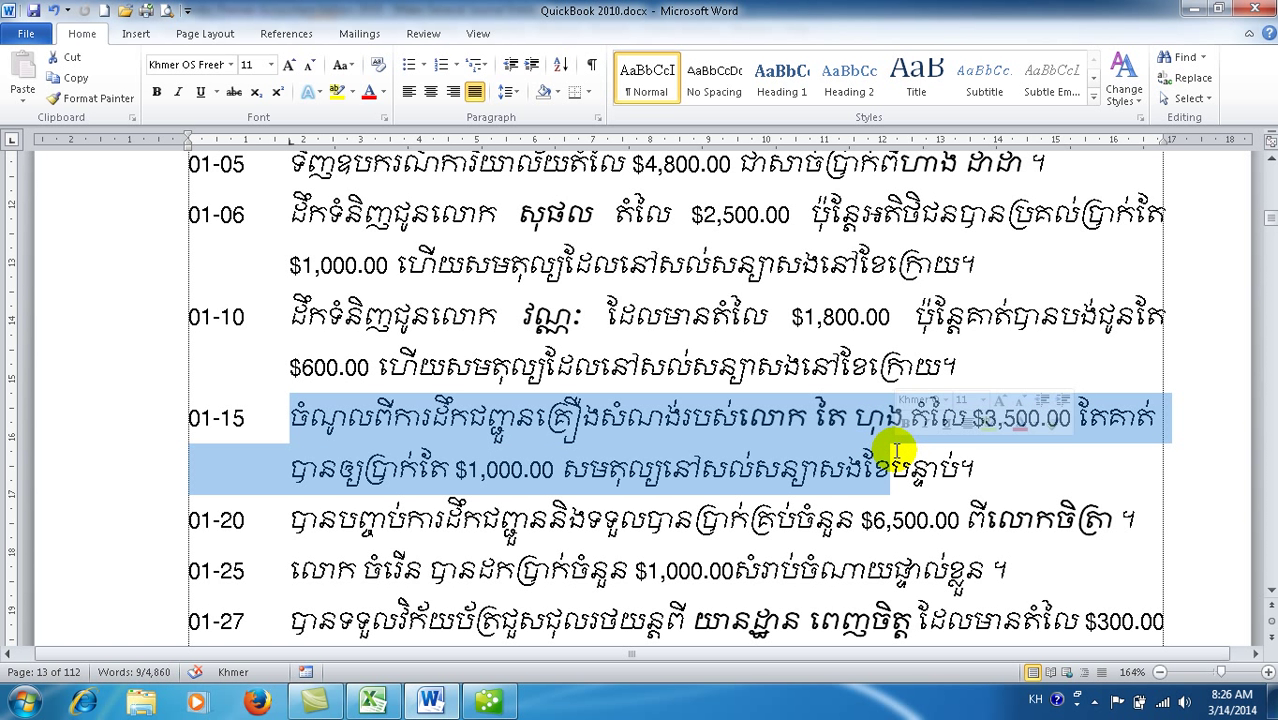
{"action": "left_click", "coordinate": [500, 705]}
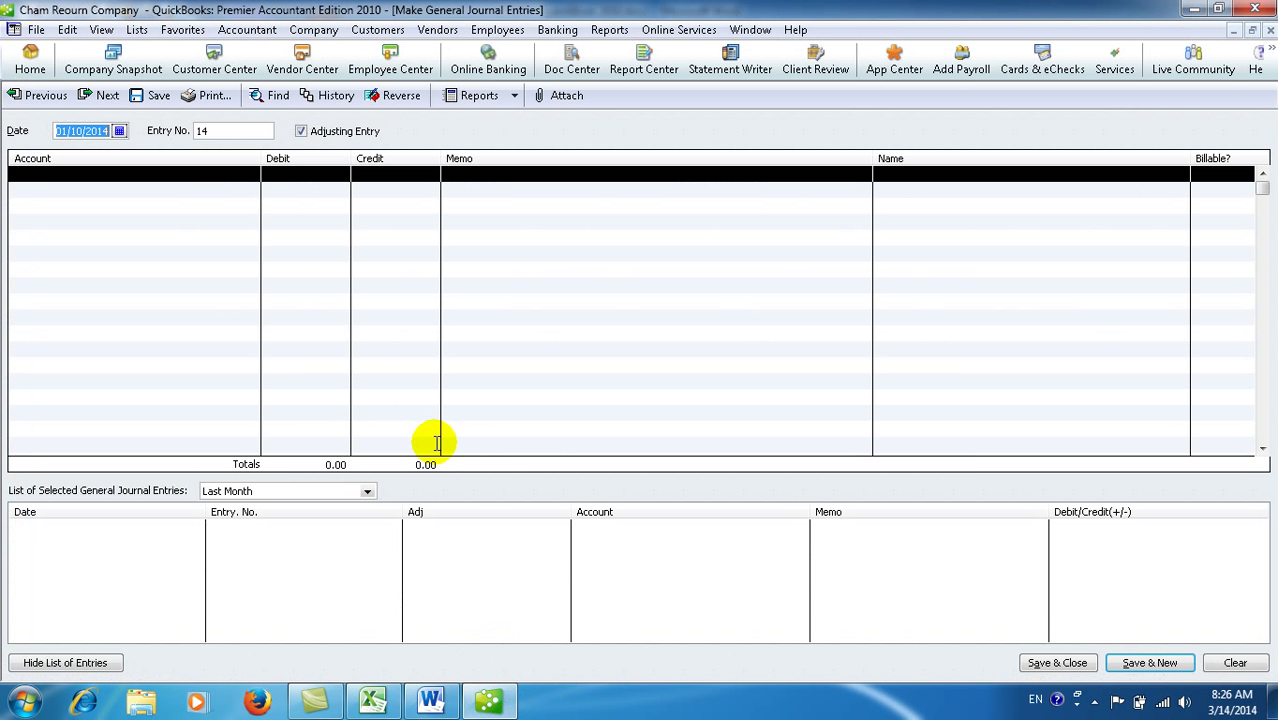
Date entry 14 01/15/2014 and credit Transport fee earned 3,500.00.
{"action": "left_click", "coordinate": [119, 131]}
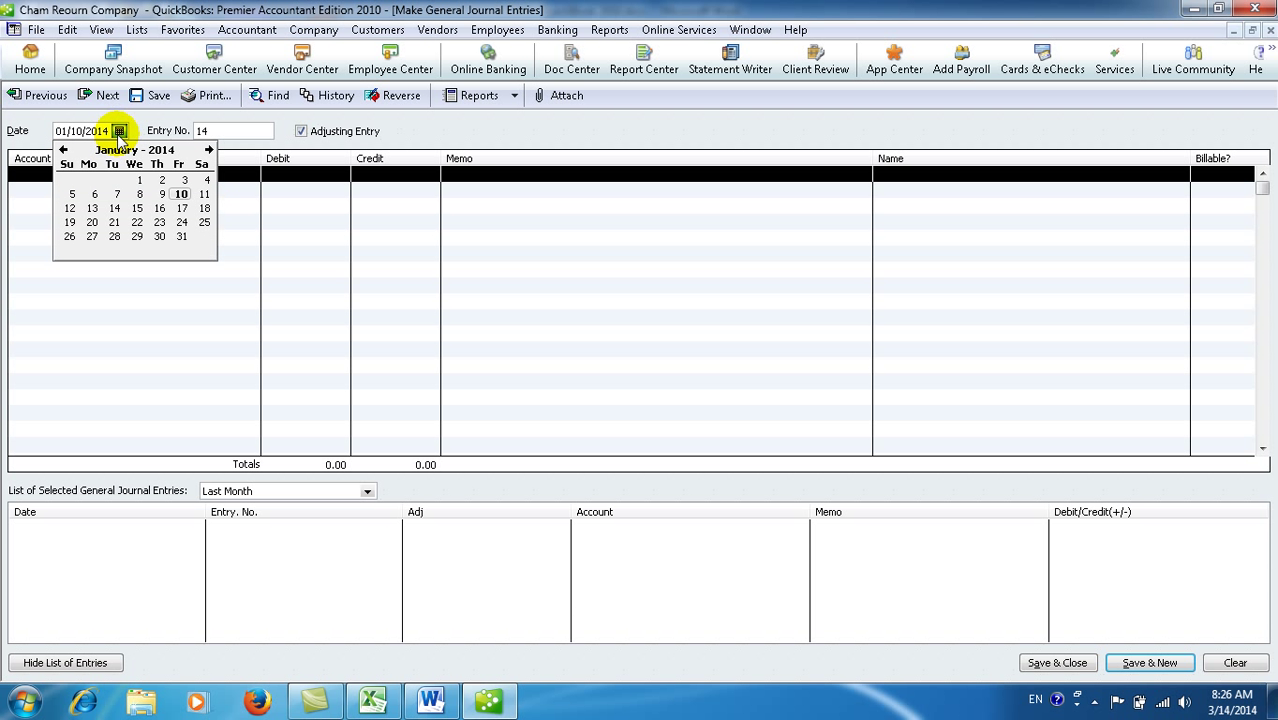
{"action": "left_click", "coordinate": [137, 208]}
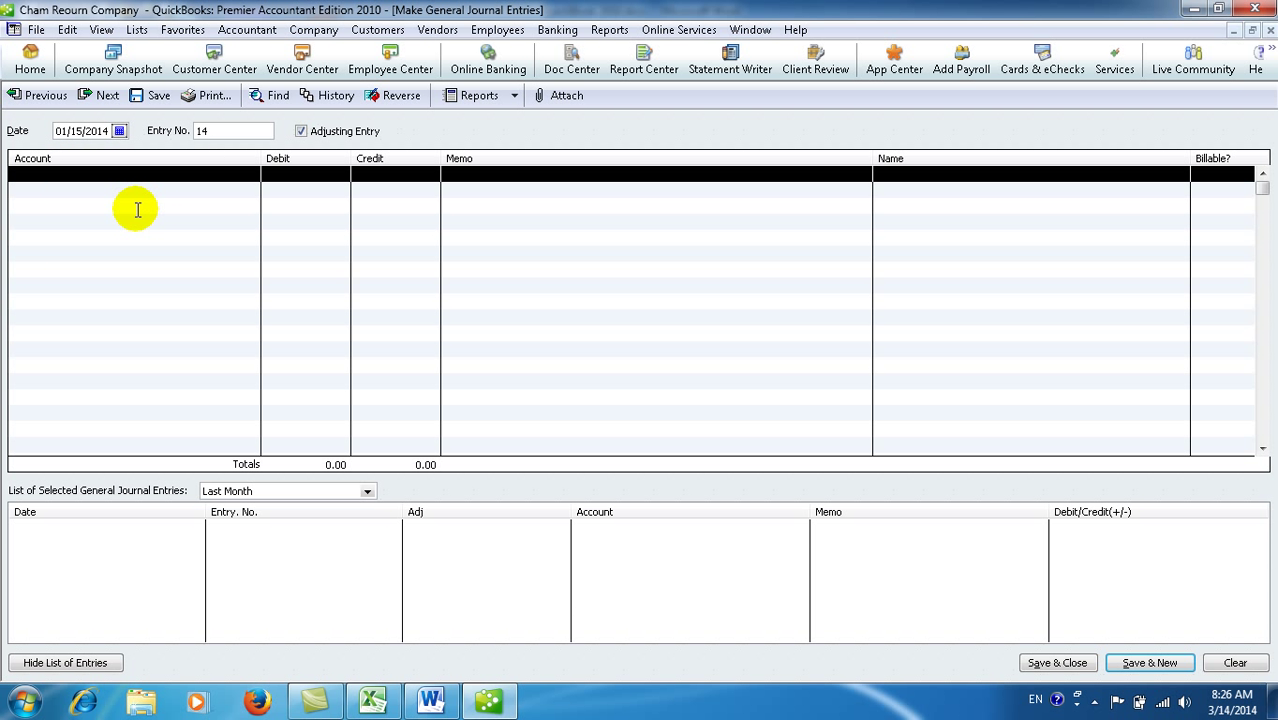
{"action": "left_click", "coordinate": [205, 176]}
{"action": "left_click", "coordinate": [251, 175]}
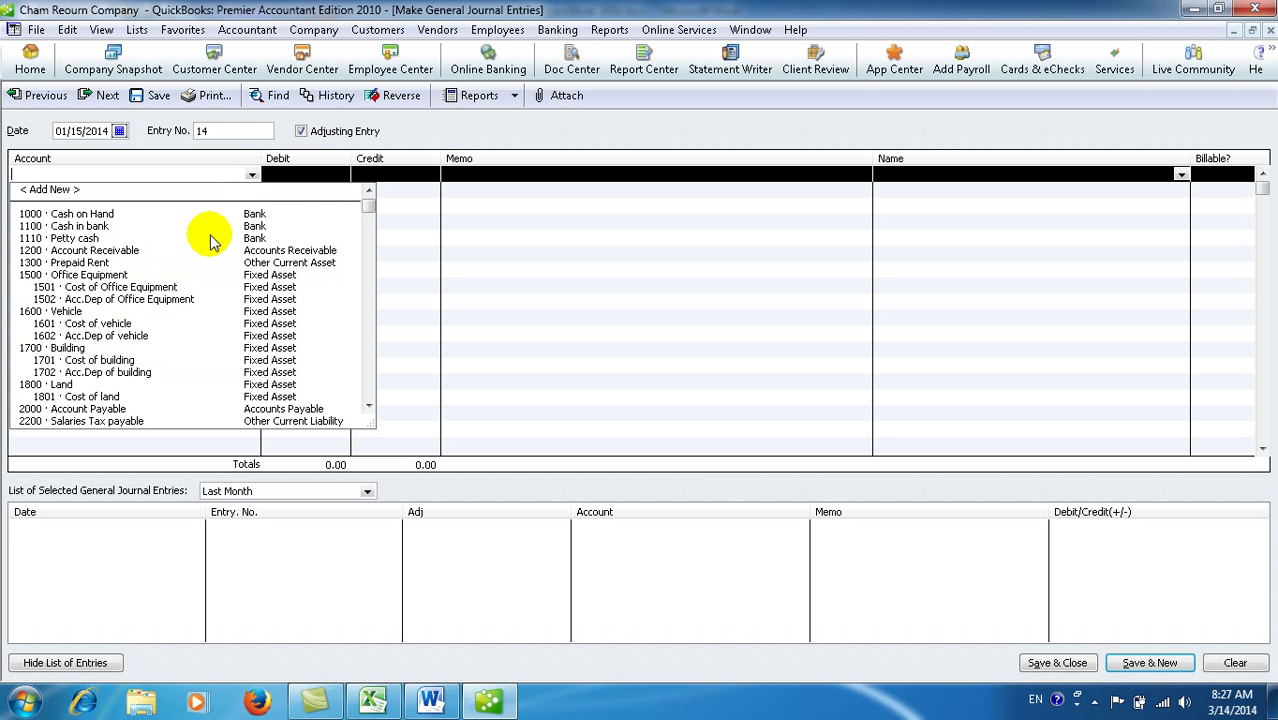
{"action": "left_click", "coordinate": [368, 405]}
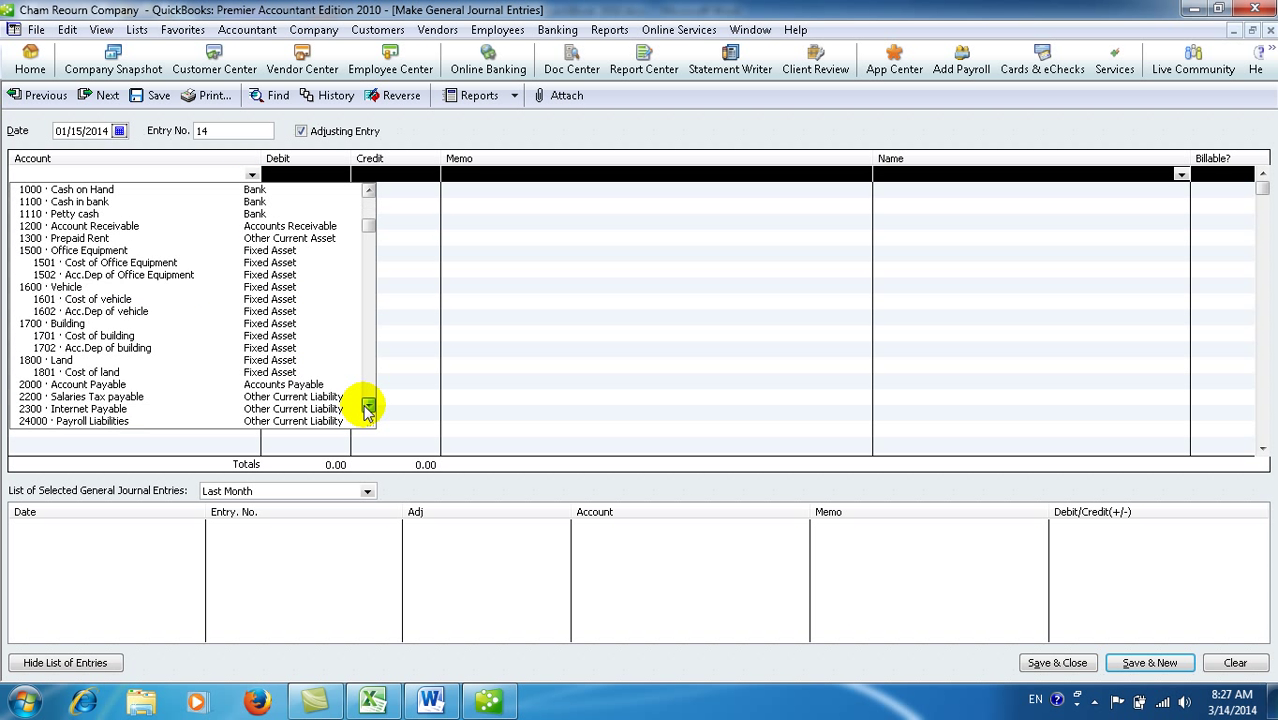
{"action": "left_click", "coordinate": [368, 408]}
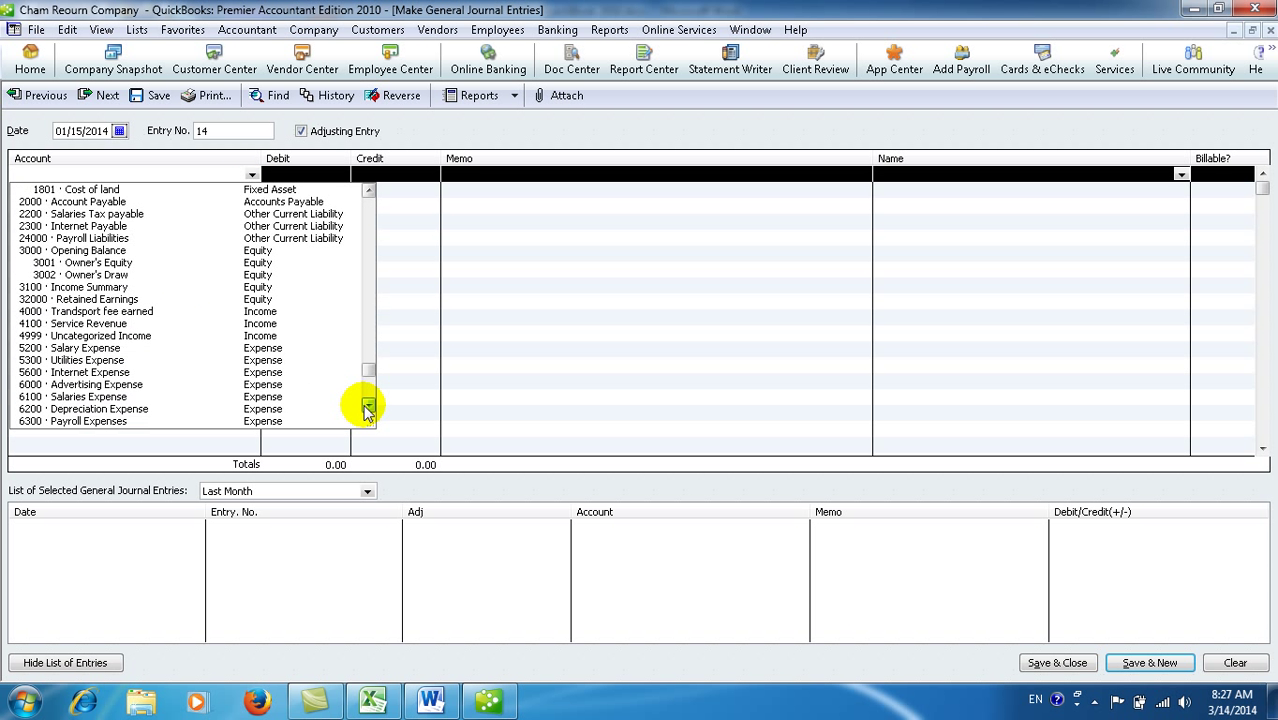
{"action": "left_click", "coordinate": [100, 314]}
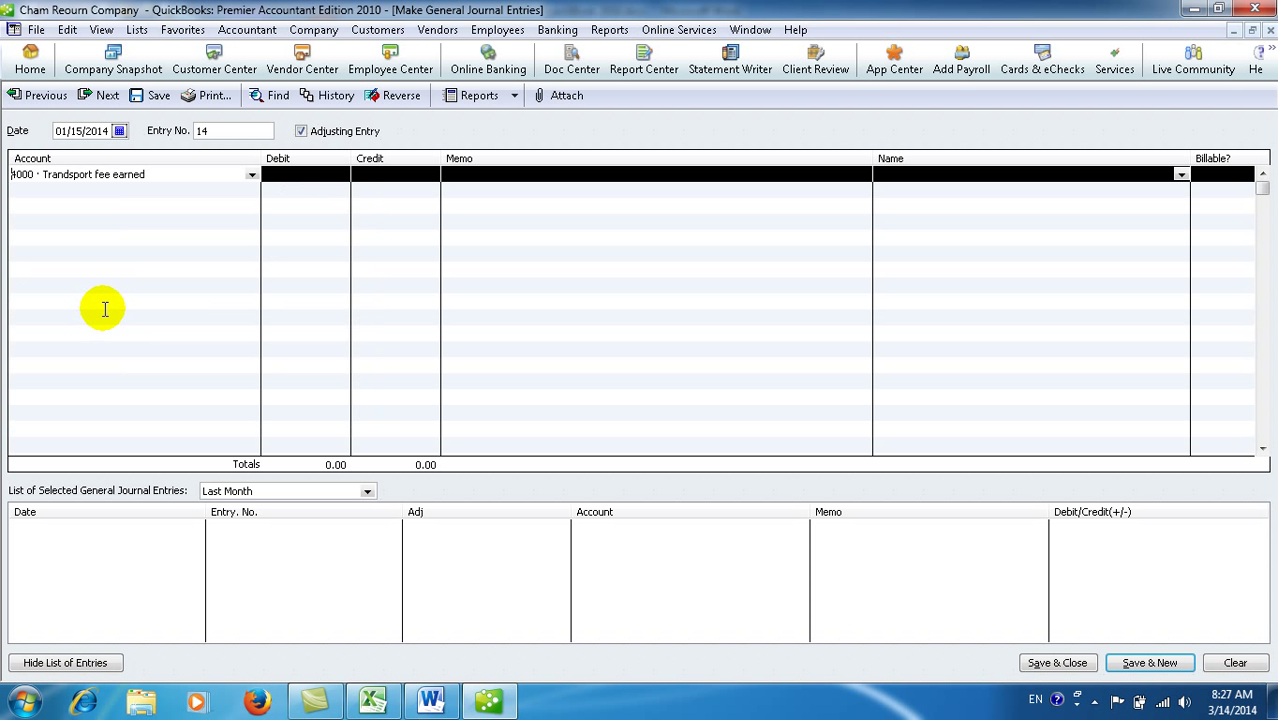
{"action": "left_click", "coordinate": [368, 177]}
{"action": "type", "text": "3"}
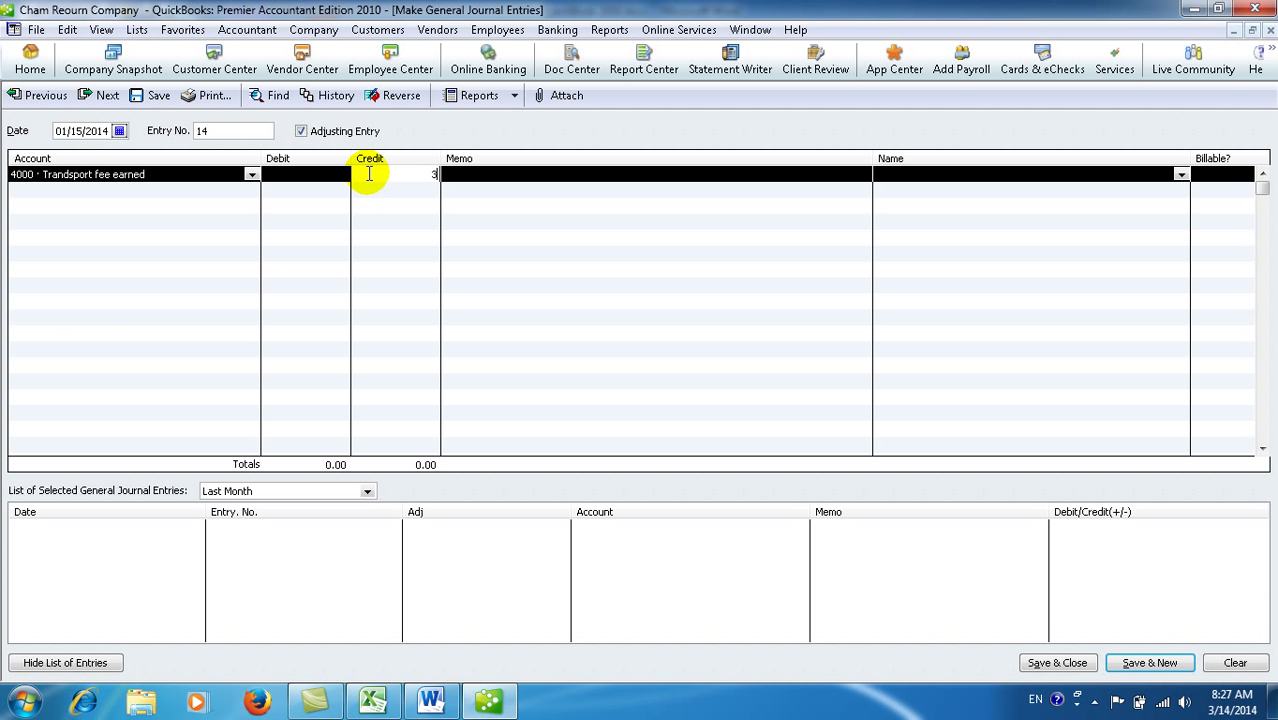
{"action": "type", "text": "500"}
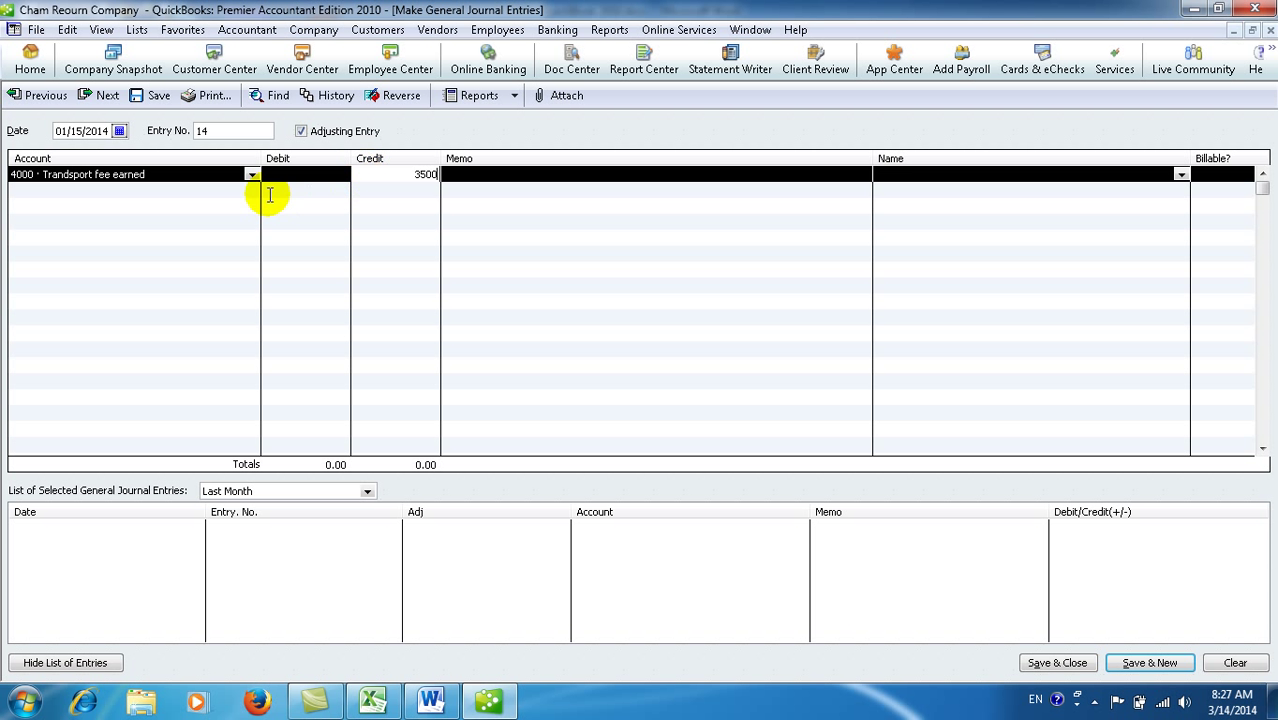
{"action": "left_click", "coordinate": [249, 189]}
Debit Cash on Hand 1,000.00 on the second line.
{"action": "left_click", "coordinate": [251, 192]}
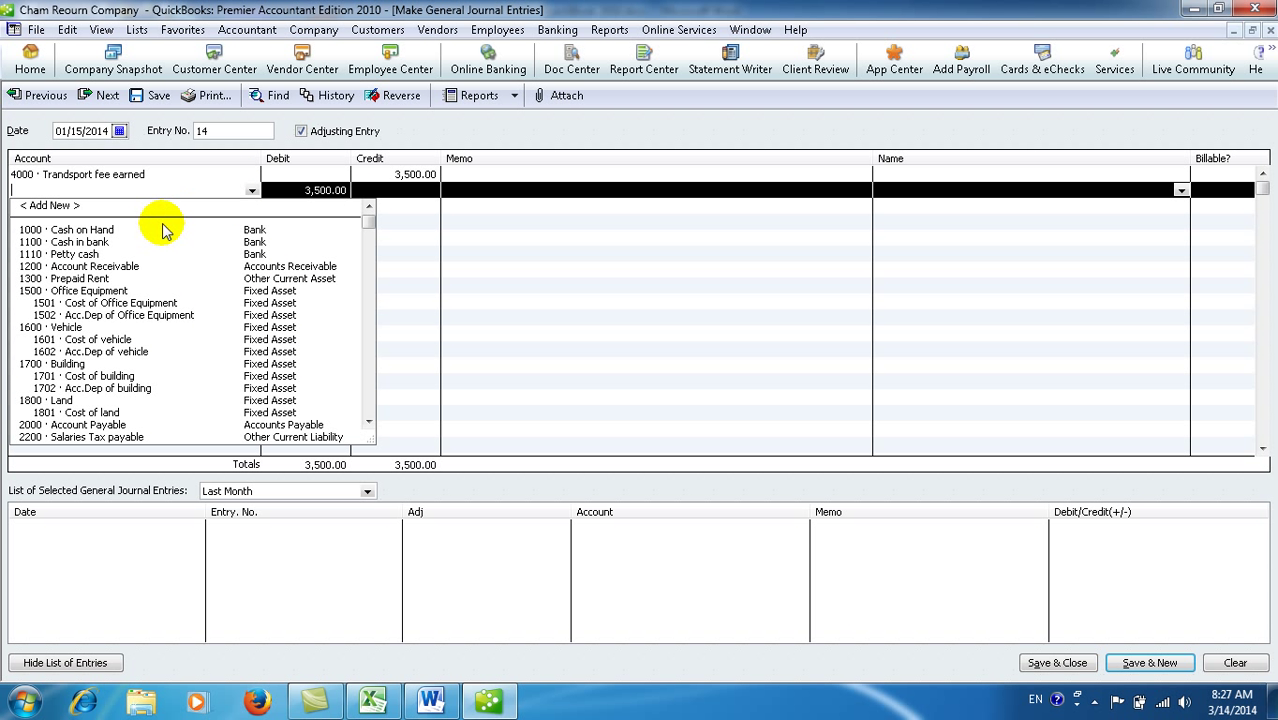
{"action": "left_click", "coordinate": [166, 229]}
{"action": "left_click", "coordinate": [318, 194]}
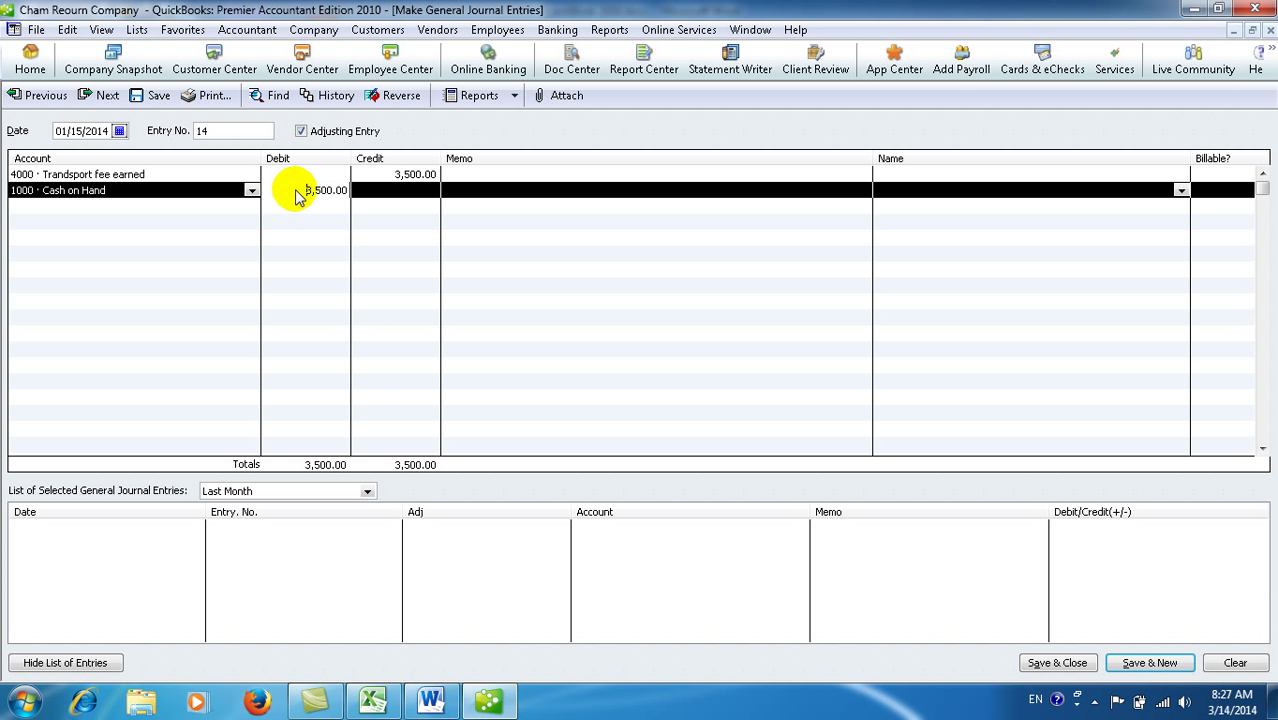
{"action": "type", "text": "1"}
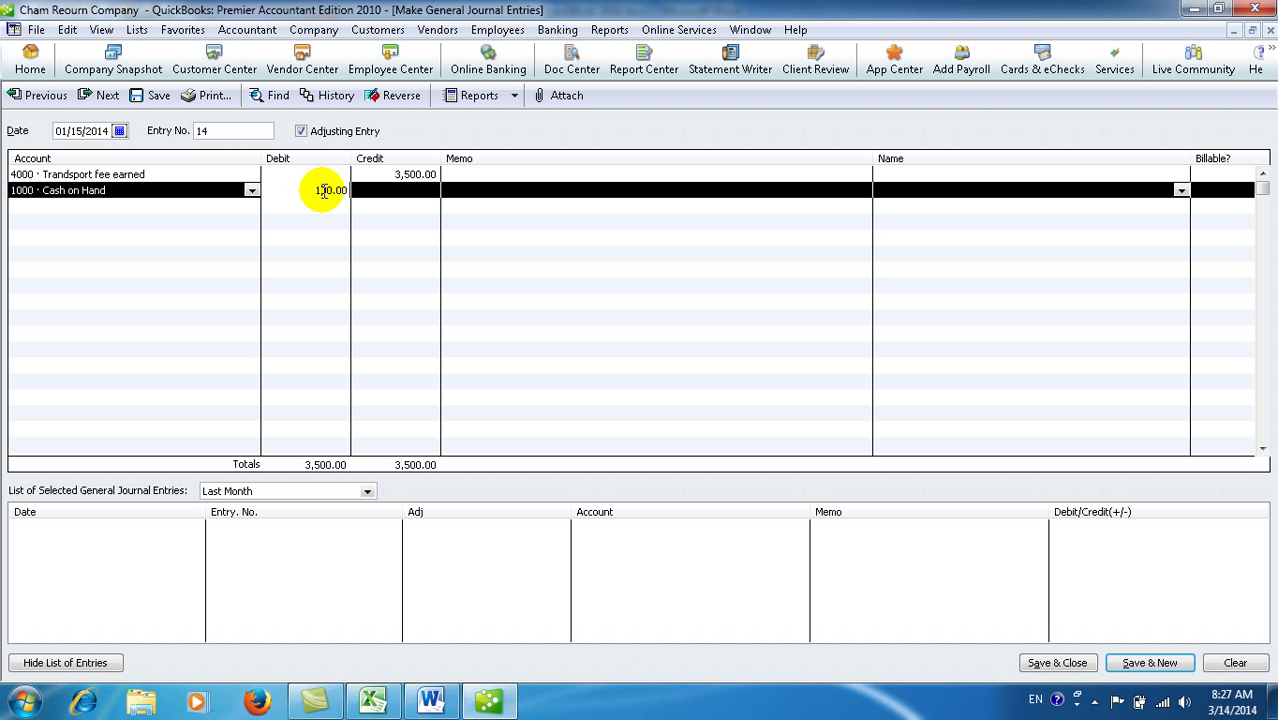
{"action": "left_click", "coordinate": [251, 200]}
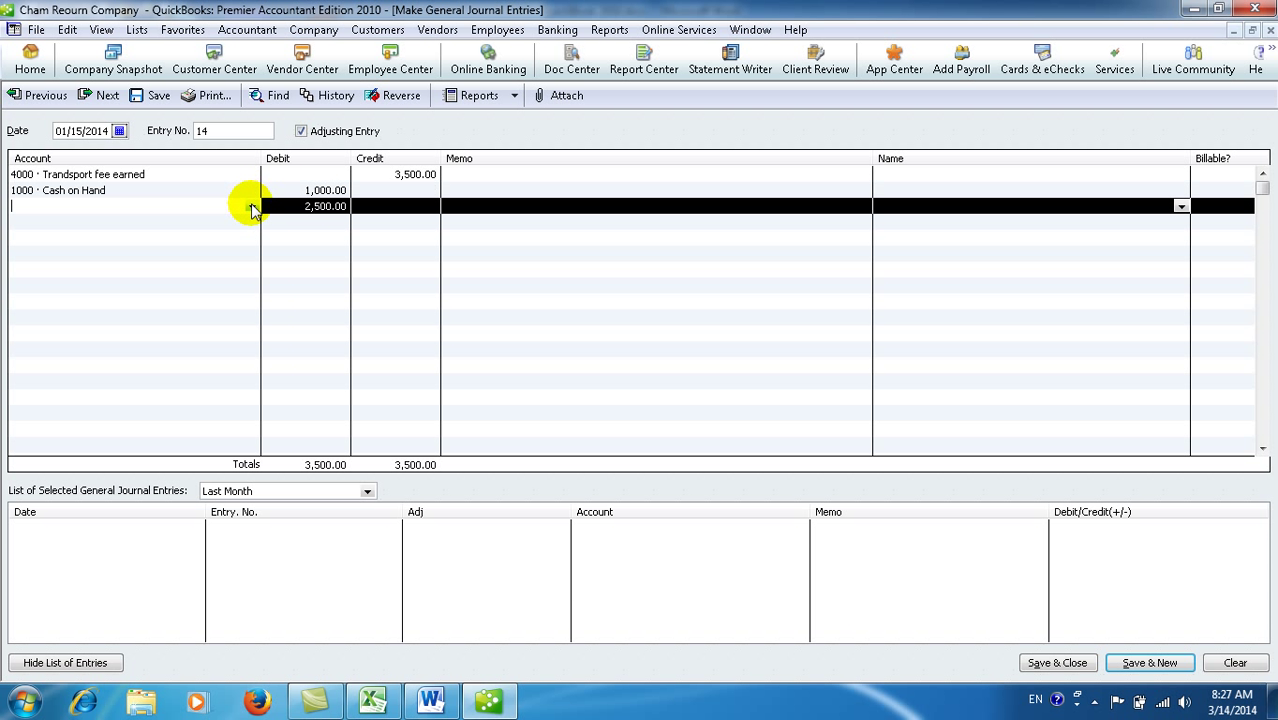
Debit Account Receivable 2,500.00 for the customer and save entry 14.
{"action": "left_click", "coordinate": [251, 207]}
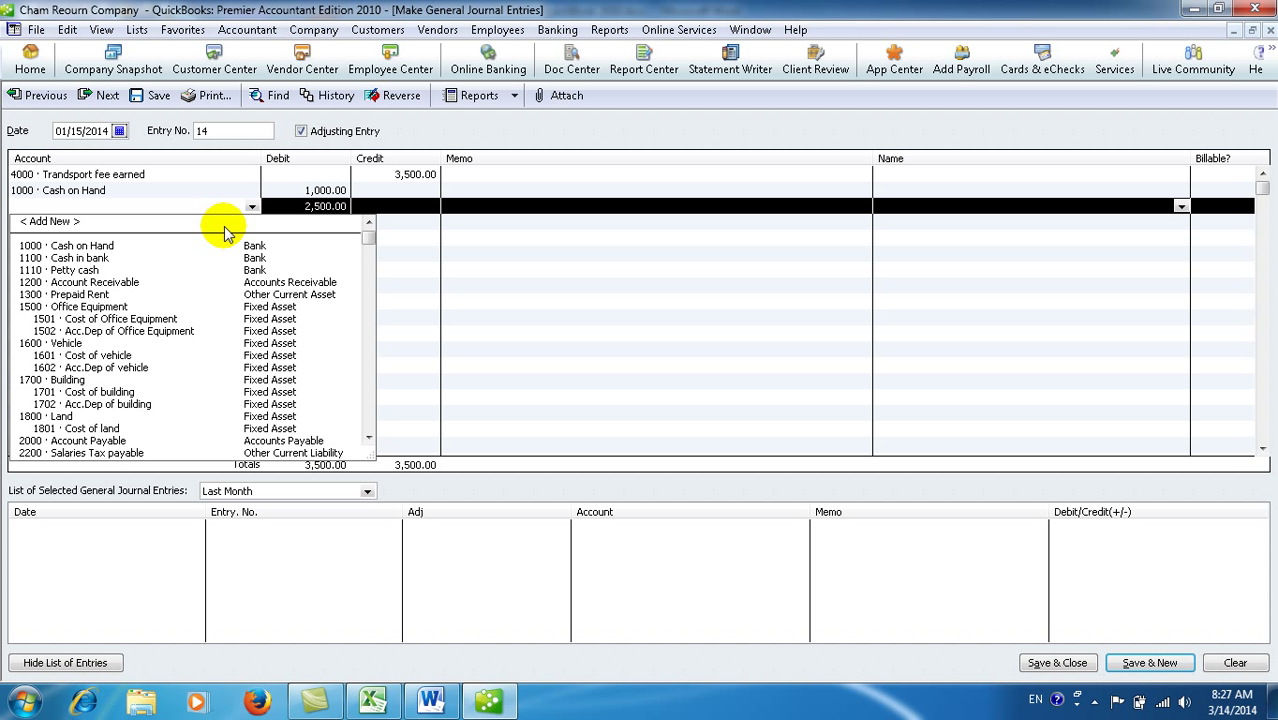
{"action": "left_click", "coordinate": [136, 282]}
{"action": "left_click", "coordinate": [970, 207]}
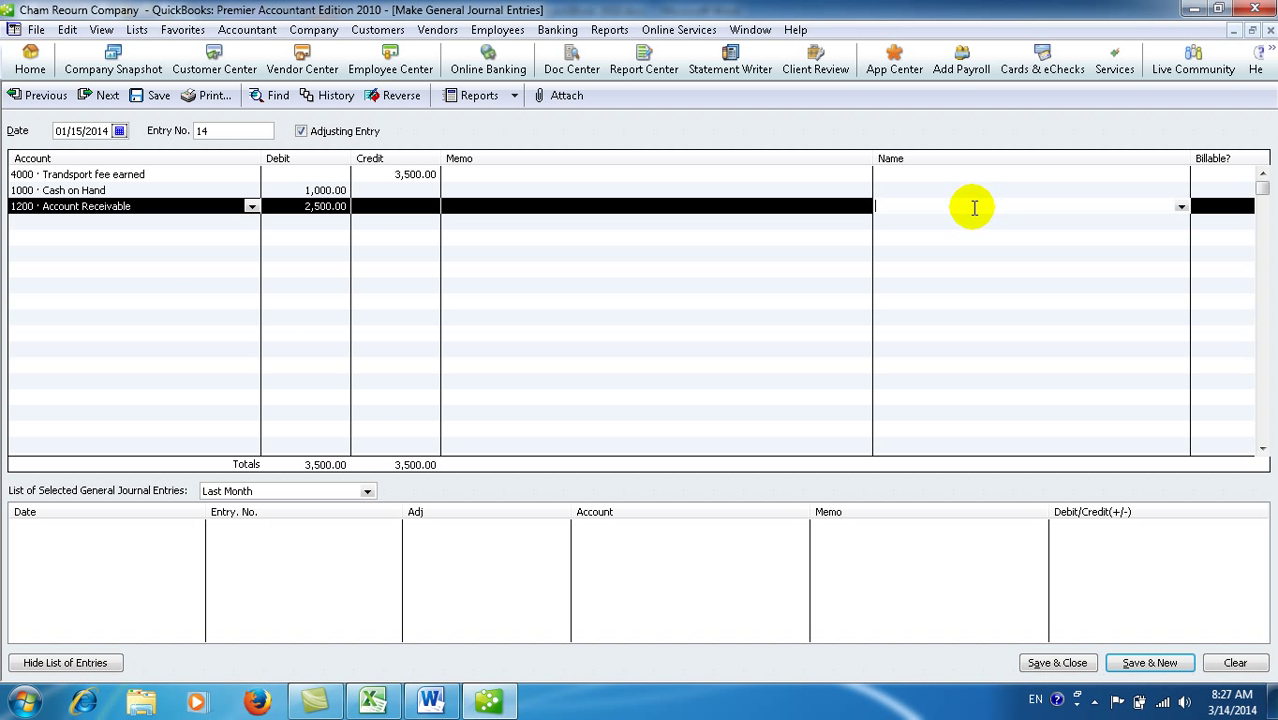
{"action": "left_click", "coordinate": [1182, 208]}
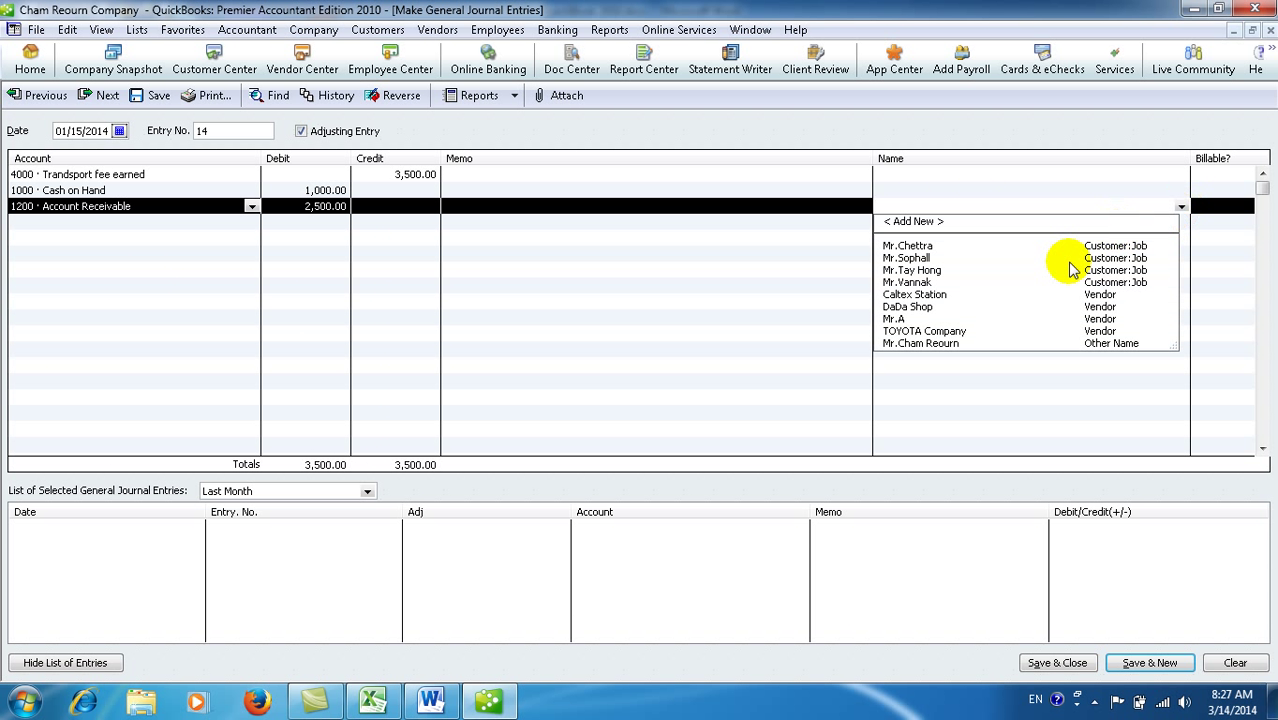
{"action": "left_click", "coordinate": [931, 272]}
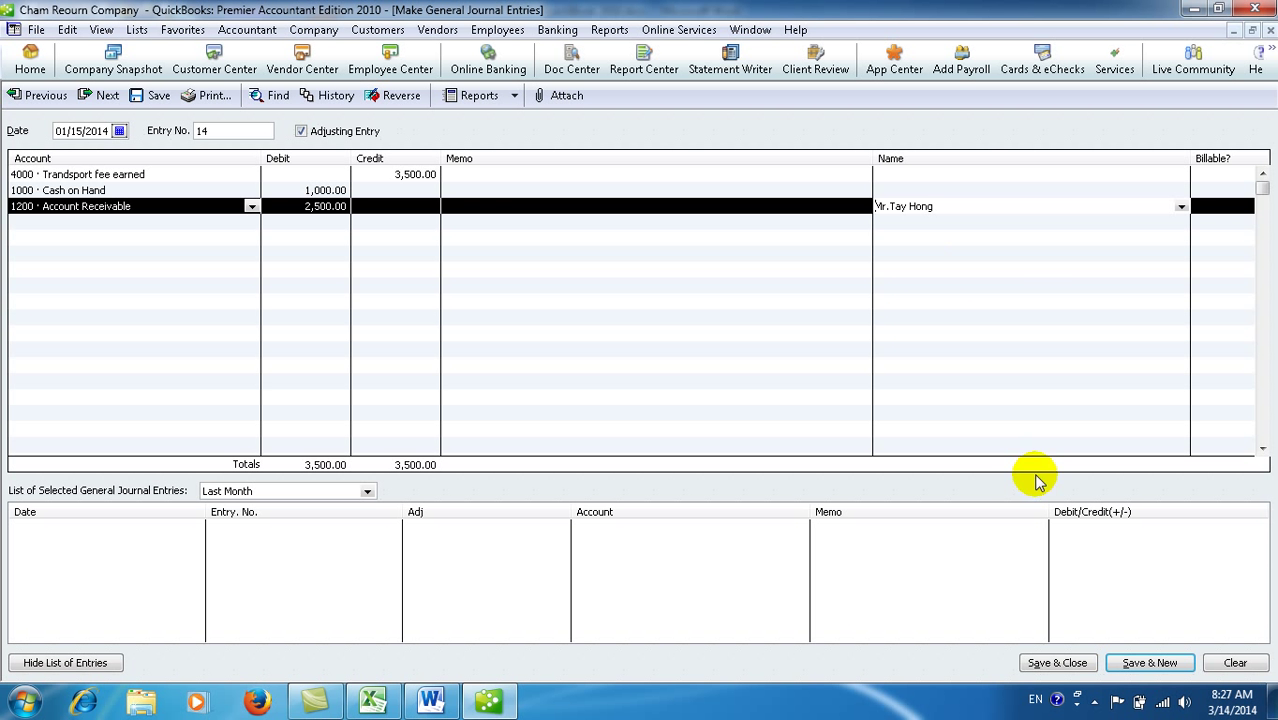
{"action": "left_click", "coordinate": [1148, 664]}
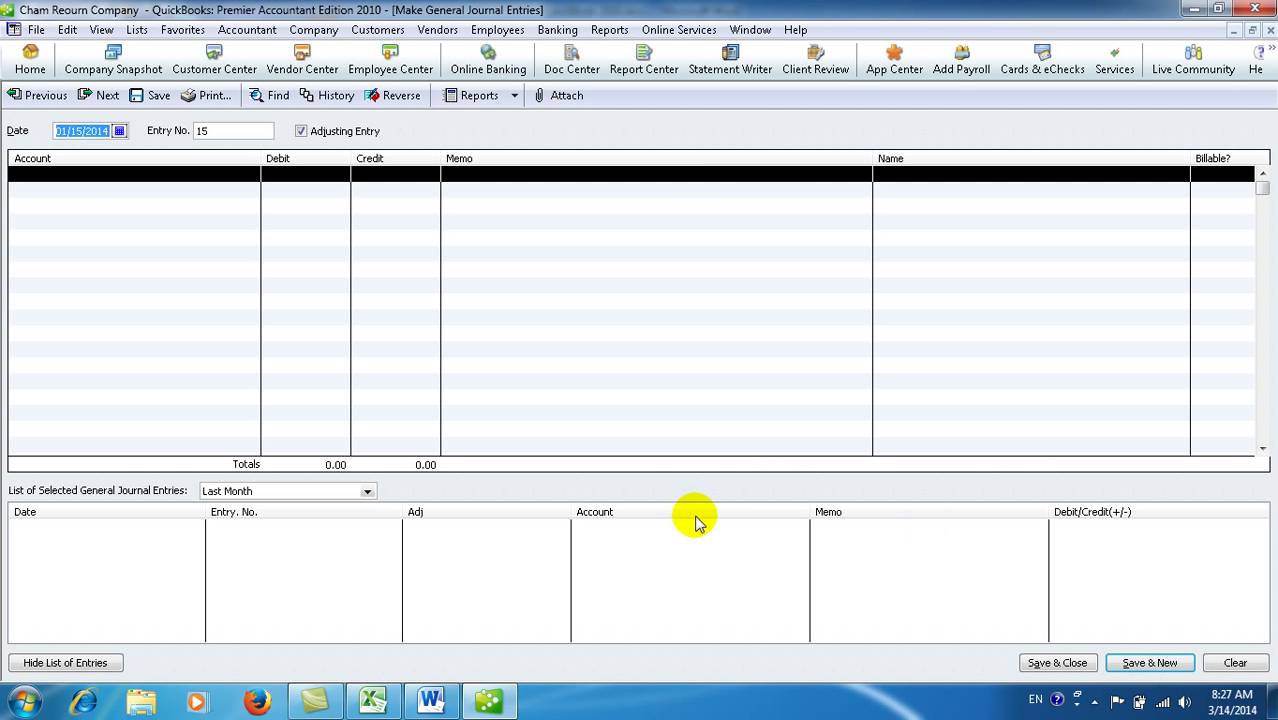
Read the 01-20 transaction in the Word exercise, then return to QuickBooks.
{"action": "left_click", "coordinate": [432, 703]}
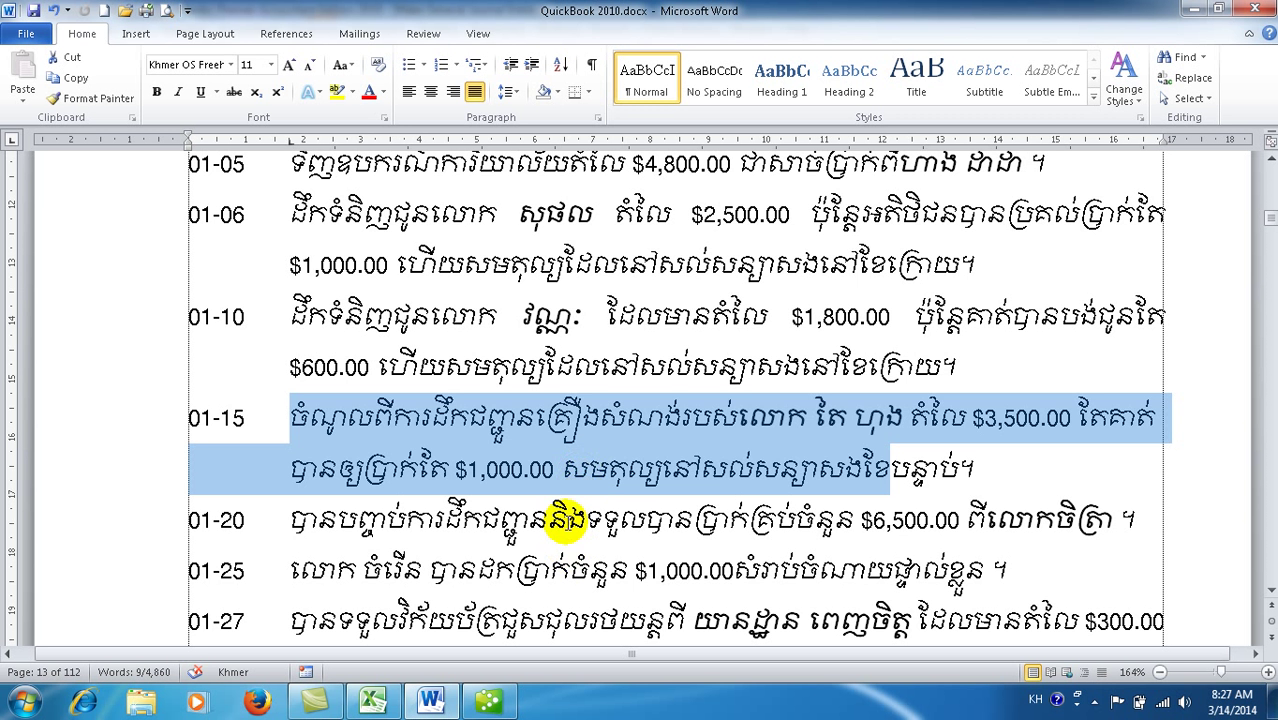
{"action": "left_click", "coordinate": [566, 520]}
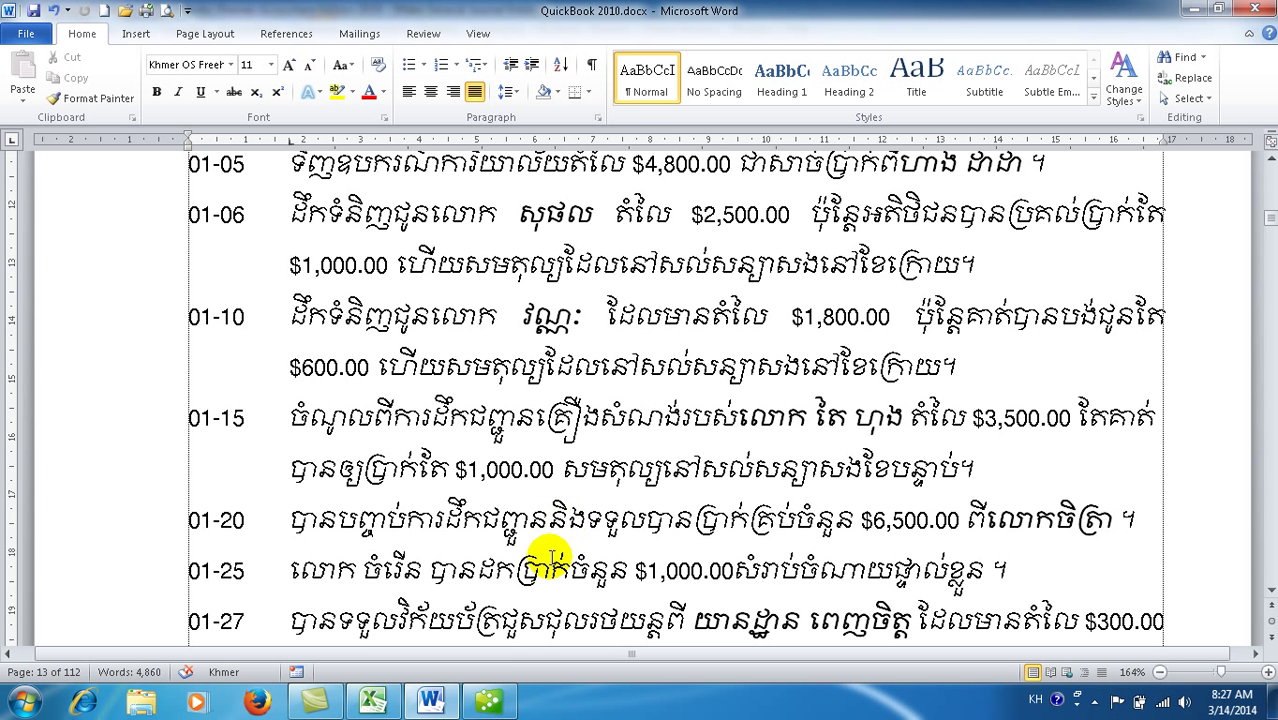
{"action": "left_click", "coordinate": [490, 703]}
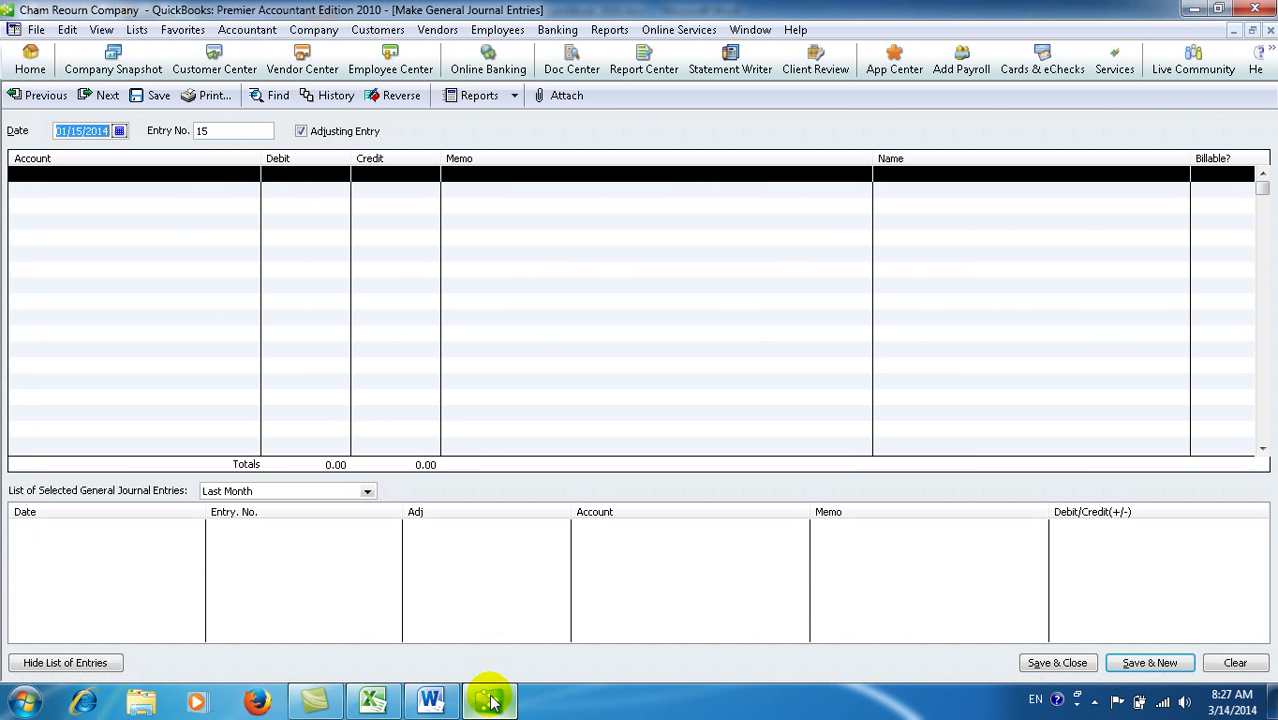
Date entry 15 01/20/2014 and debit 1000 Cash on Hand 6,500.00.
{"action": "left_click", "coordinate": [119, 131]}
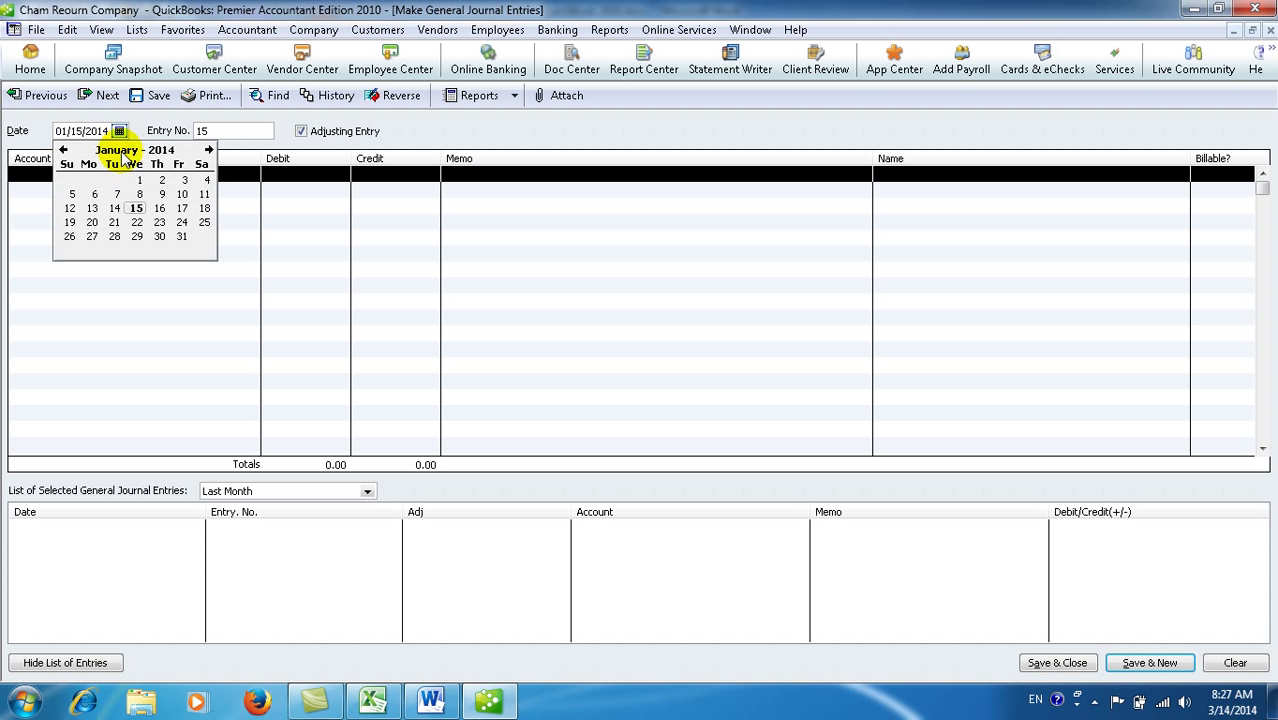
{"action": "left_click", "coordinate": [92, 224]}
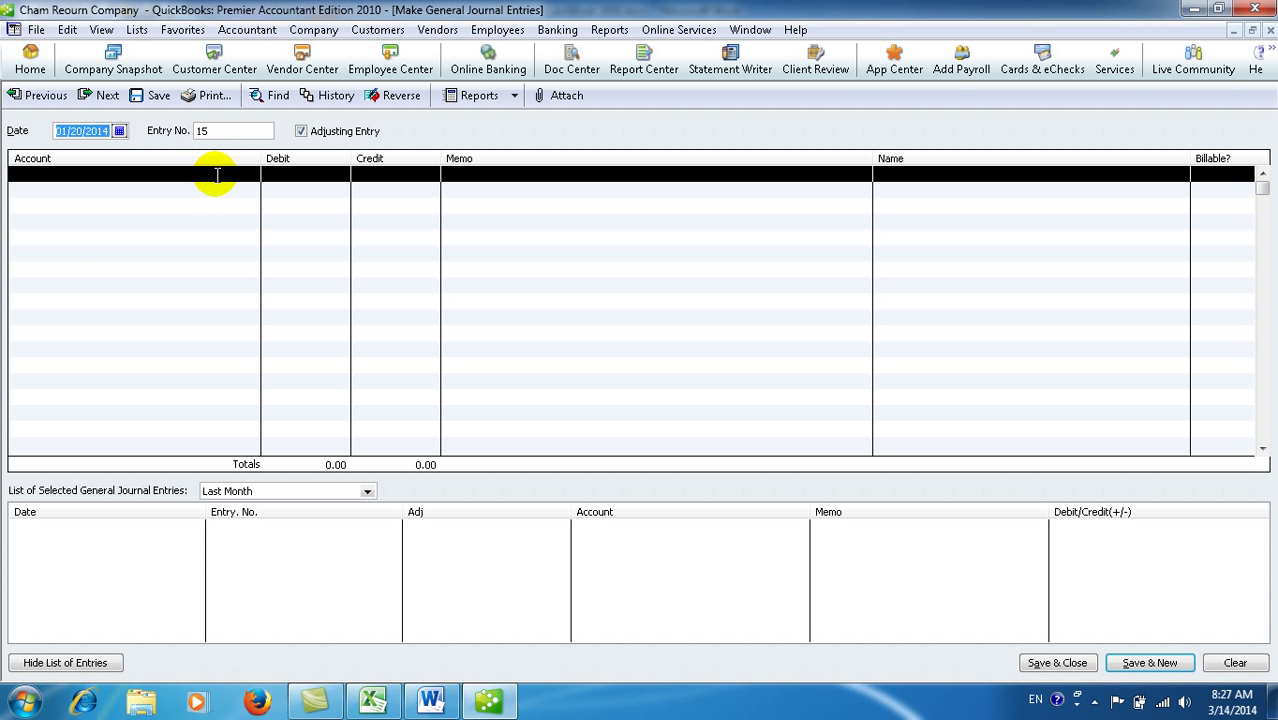
{"action": "left_click", "coordinate": [217, 175]}
{"action": "left_click", "coordinate": [251, 175]}
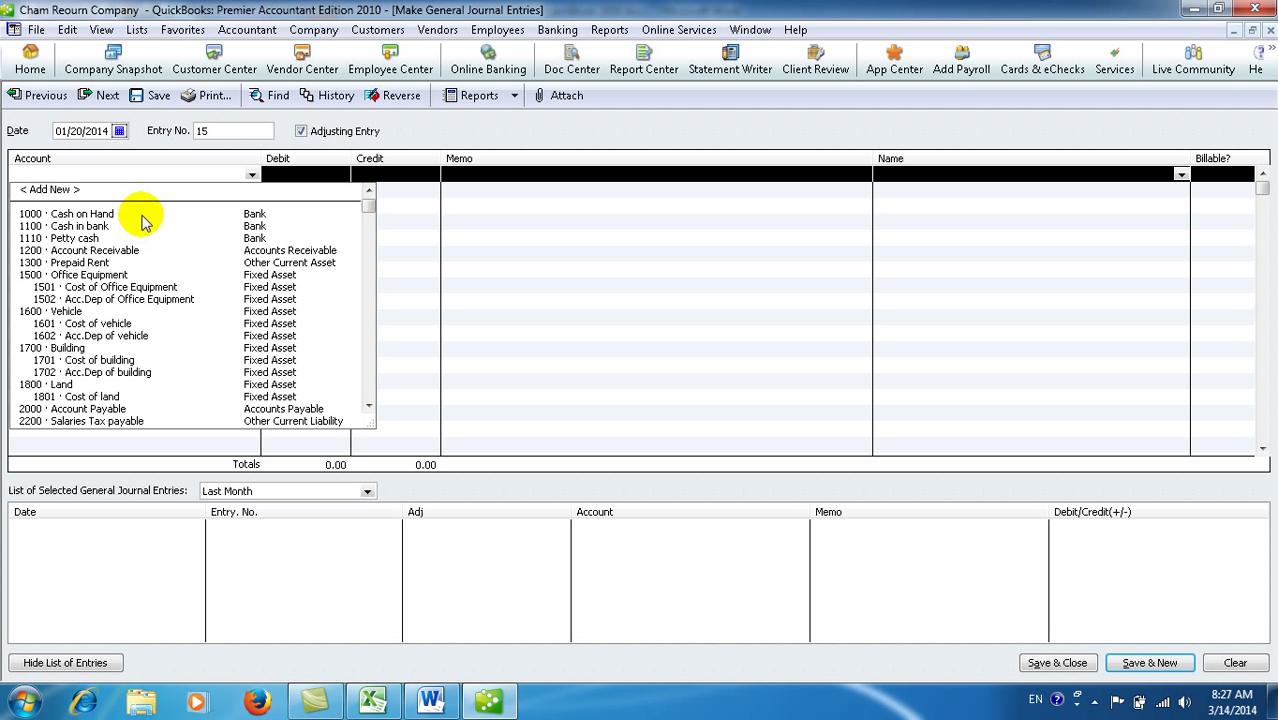
{"action": "left_click", "coordinate": [142, 215]}
{"action": "left_click", "coordinate": [283, 177]}
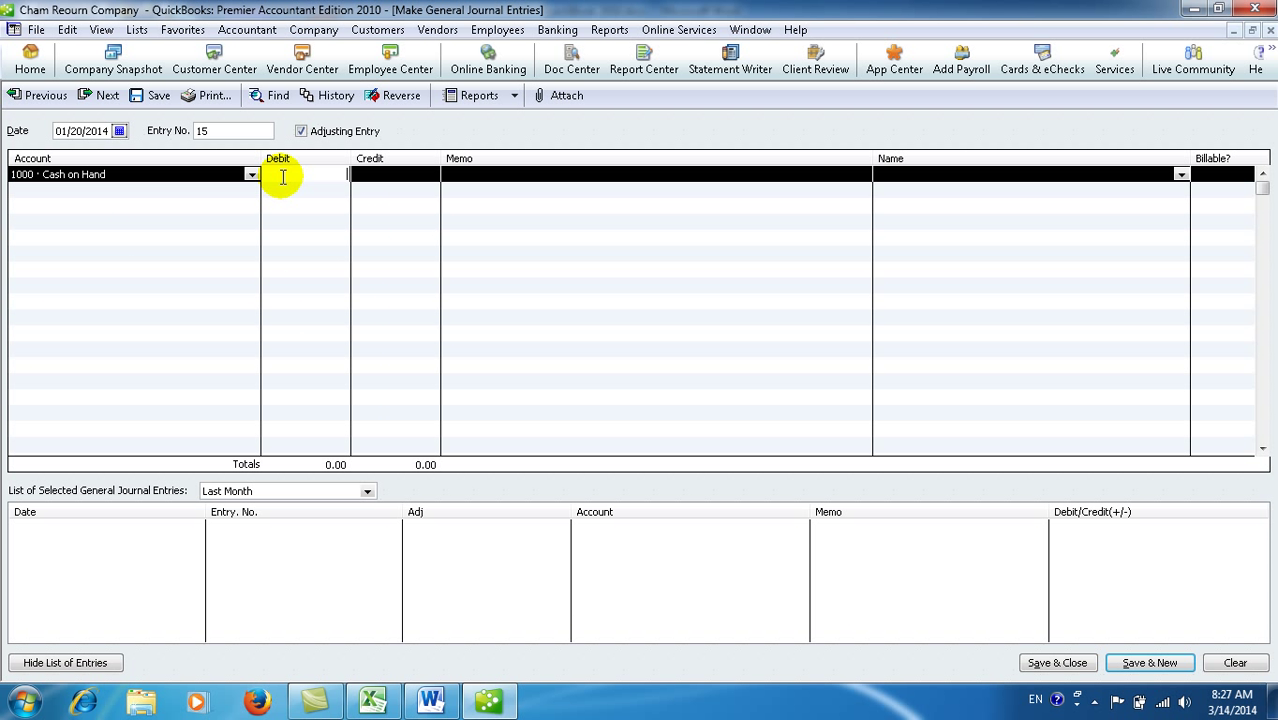
{"action": "type", "text": "6500"}
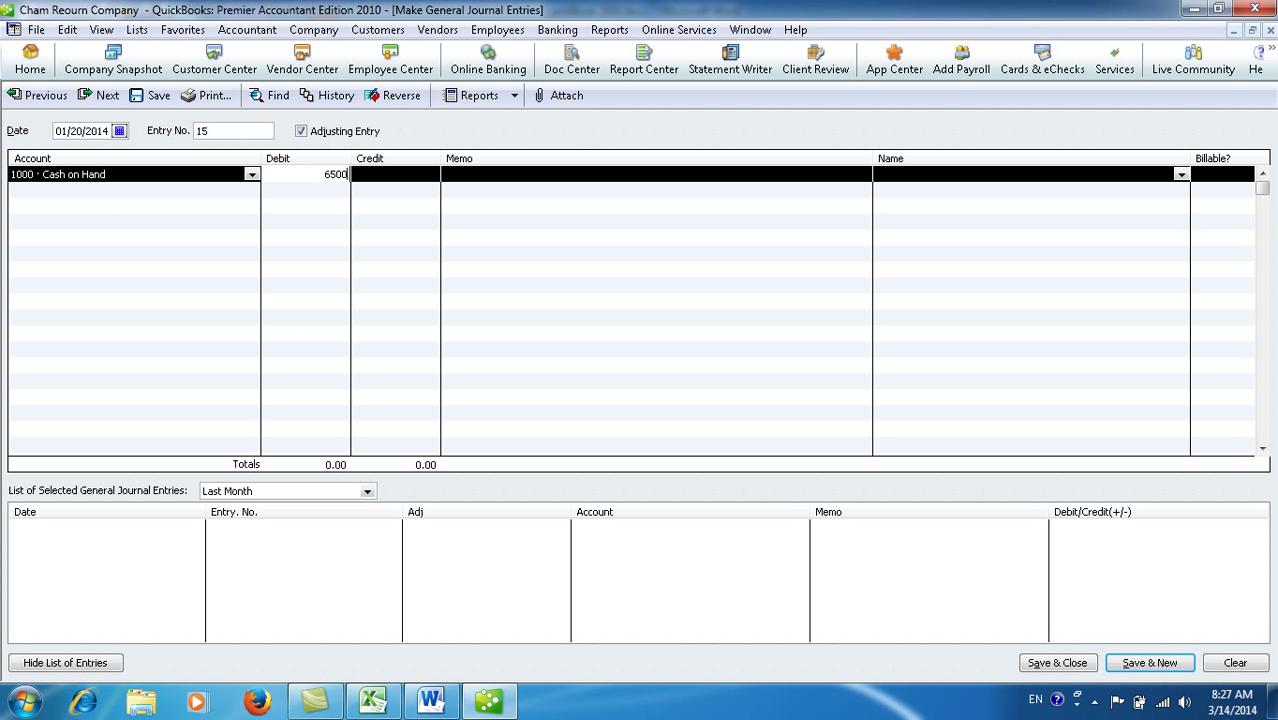
Credit the 6,500.00 to Transdport fee earned and save entry 15.
{"action": "left_click", "coordinate": [251, 191]}
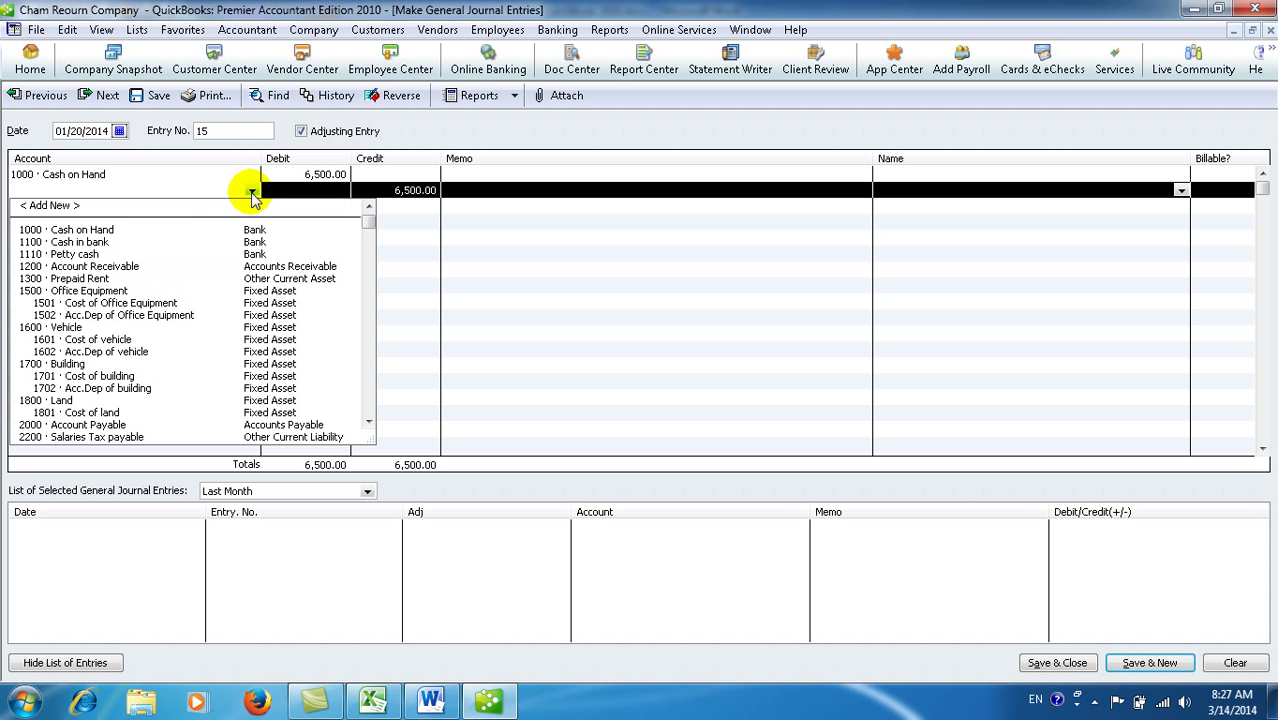
{"action": "left_click", "coordinate": [368, 421]}
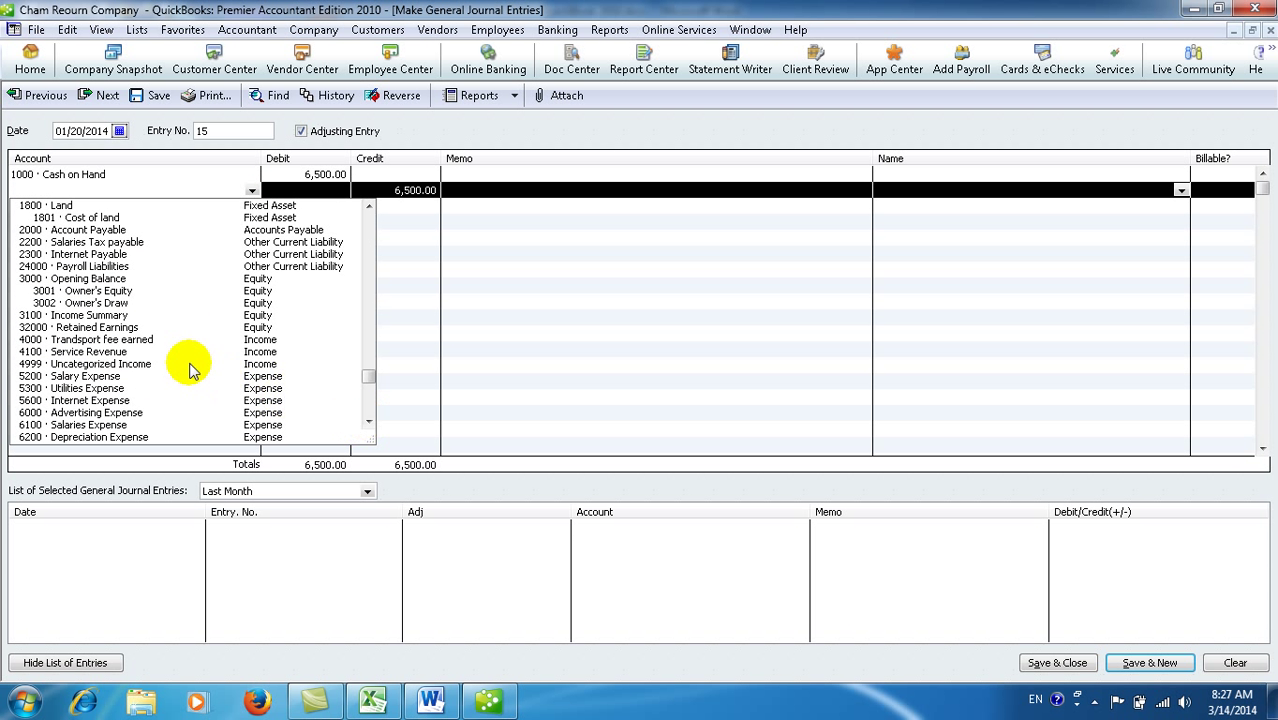
{"action": "left_click", "coordinate": [189, 340]}
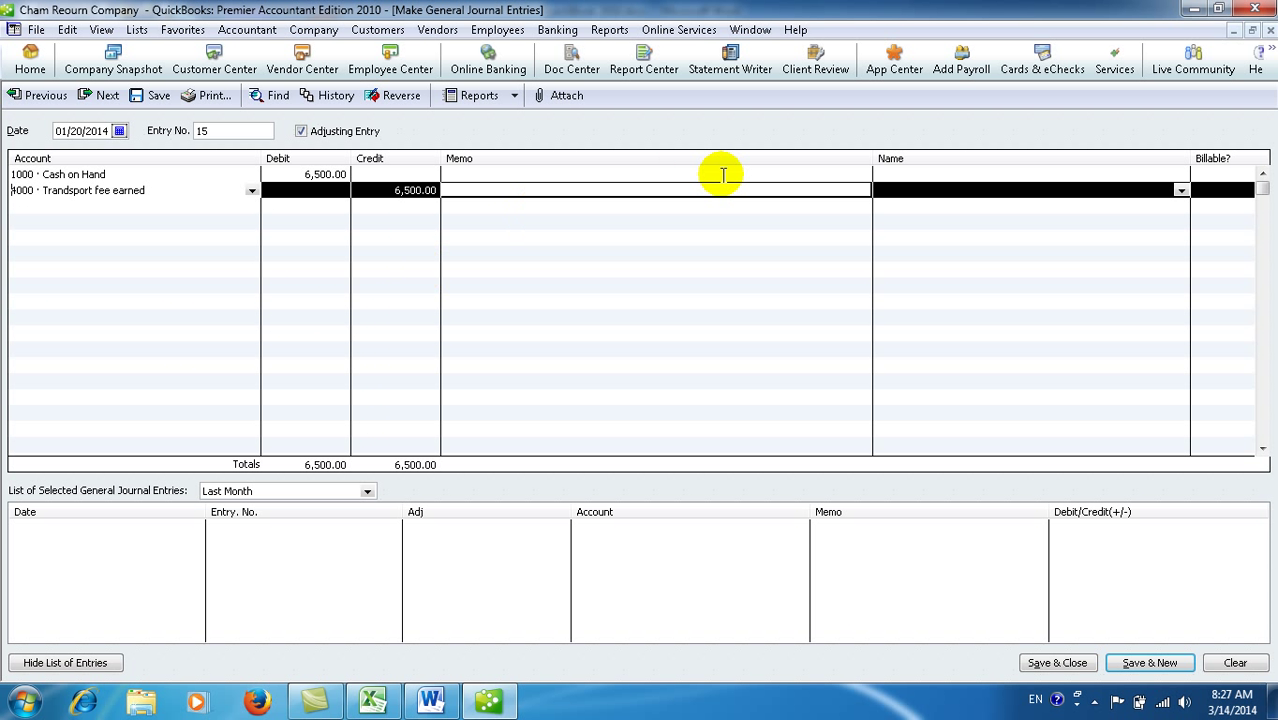
{"action": "left_click", "coordinate": [924, 190]}
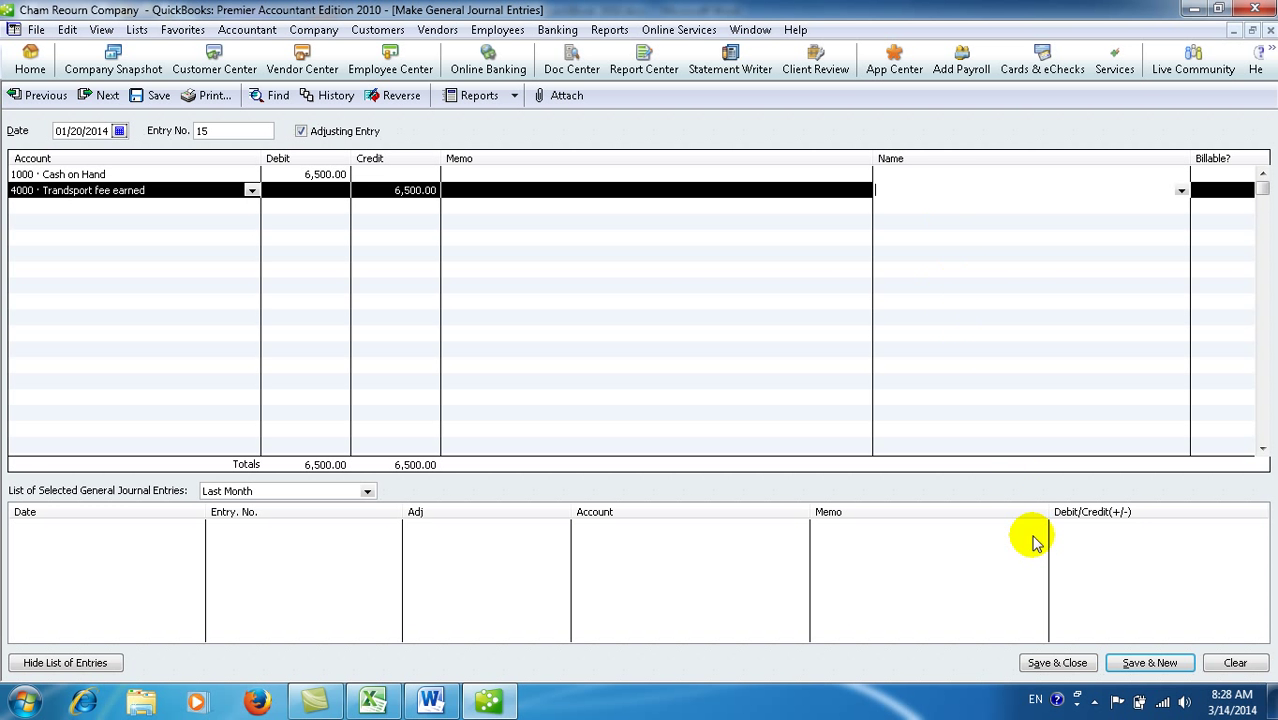
{"action": "left_click", "coordinate": [1150, 663]}
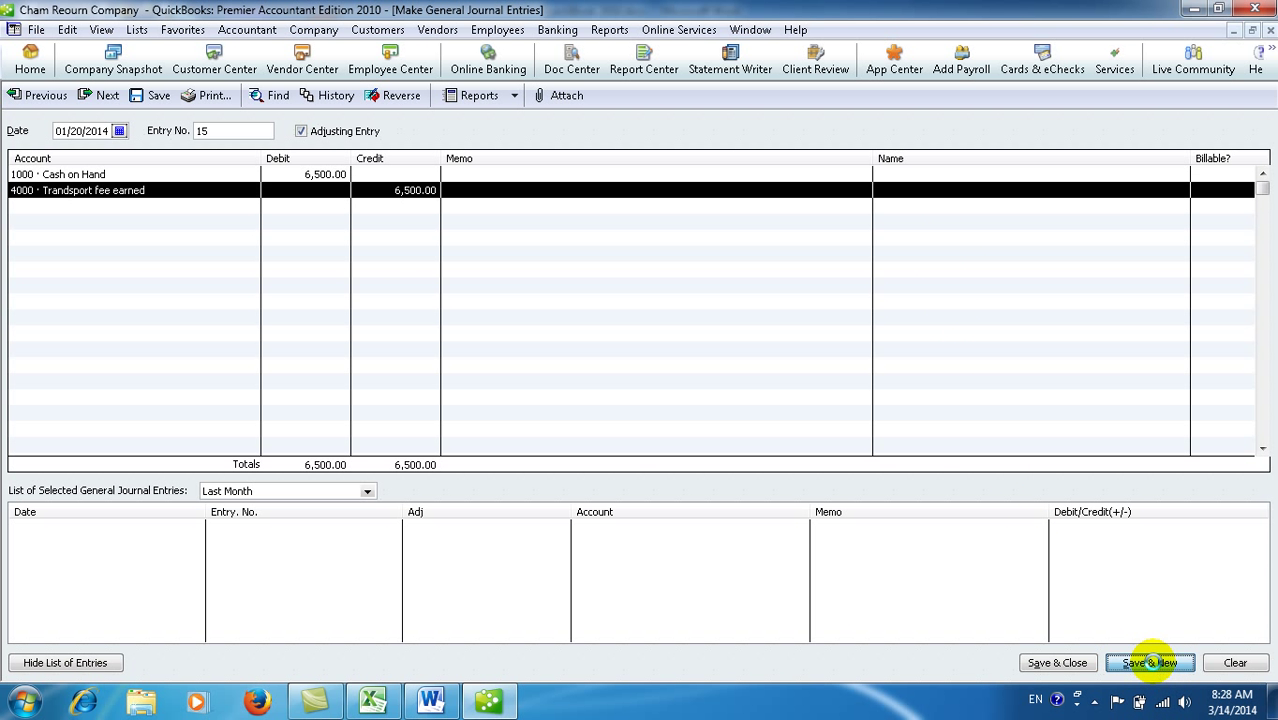
{"action": "left_click", "coordinate": [432, 703]}
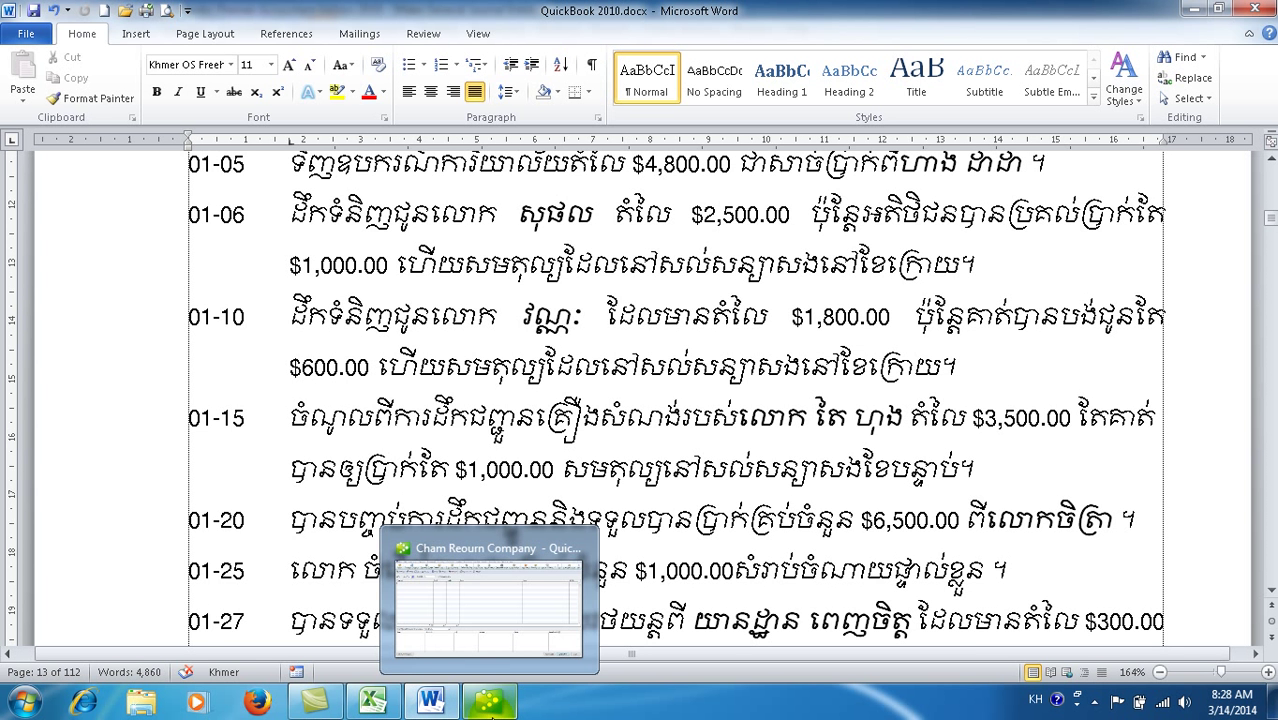
After checking the 01-25 $1,000.00 withdrawal in Word, return to QuickBooks.
{"action": "left_click", "coordinate": [489, 704]}
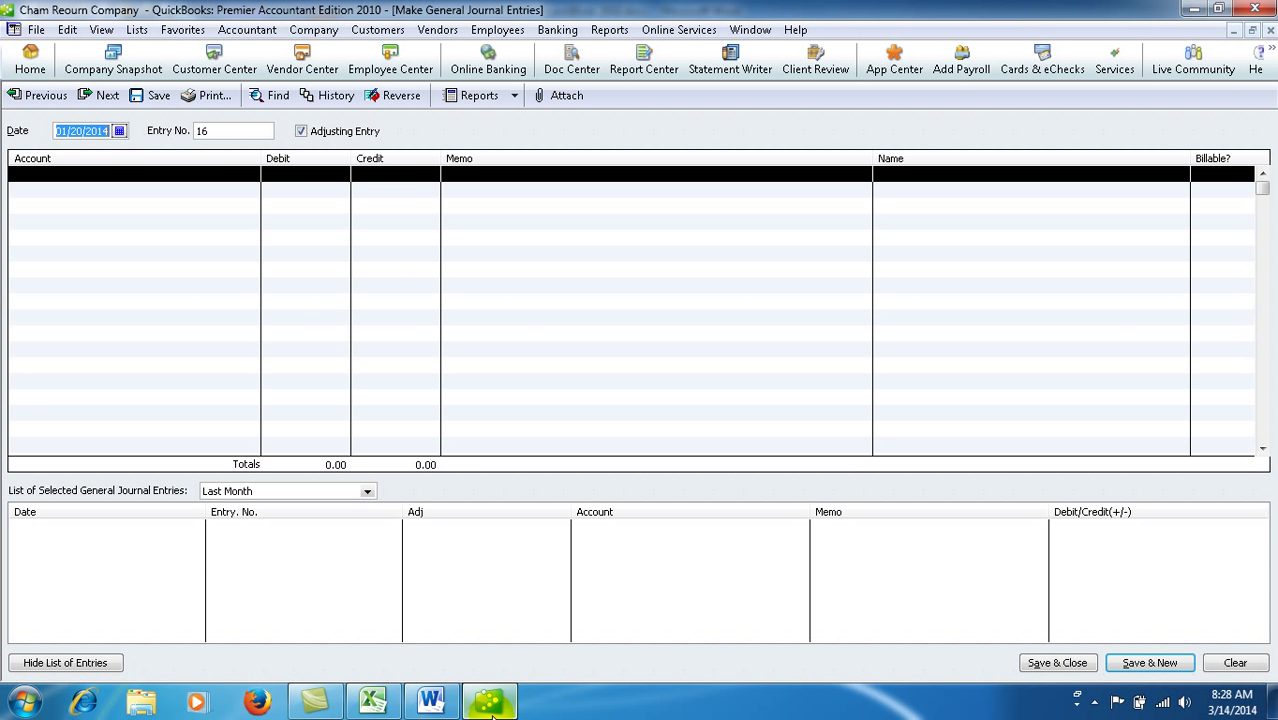
Date entry 16 01/25/2014, debiting Owner's Draw and crediting Cash on Hand 1,000.00.
{"action": "left_click", "coordinate": [120, 131]}
{"action": "left_click", "coordinate": [204, 222]}
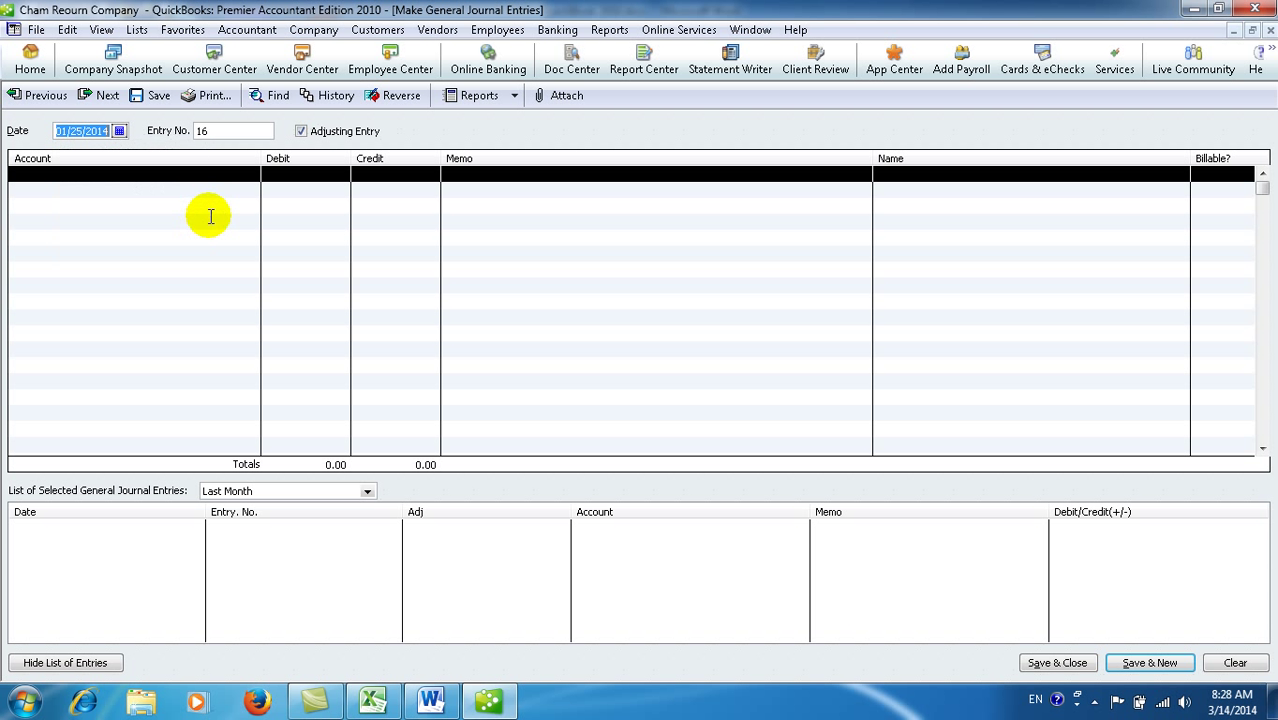
{"action": "left_click", "coordinate": [238, 181]}
{"action": "left_click", "coordinate": [250, 175]}
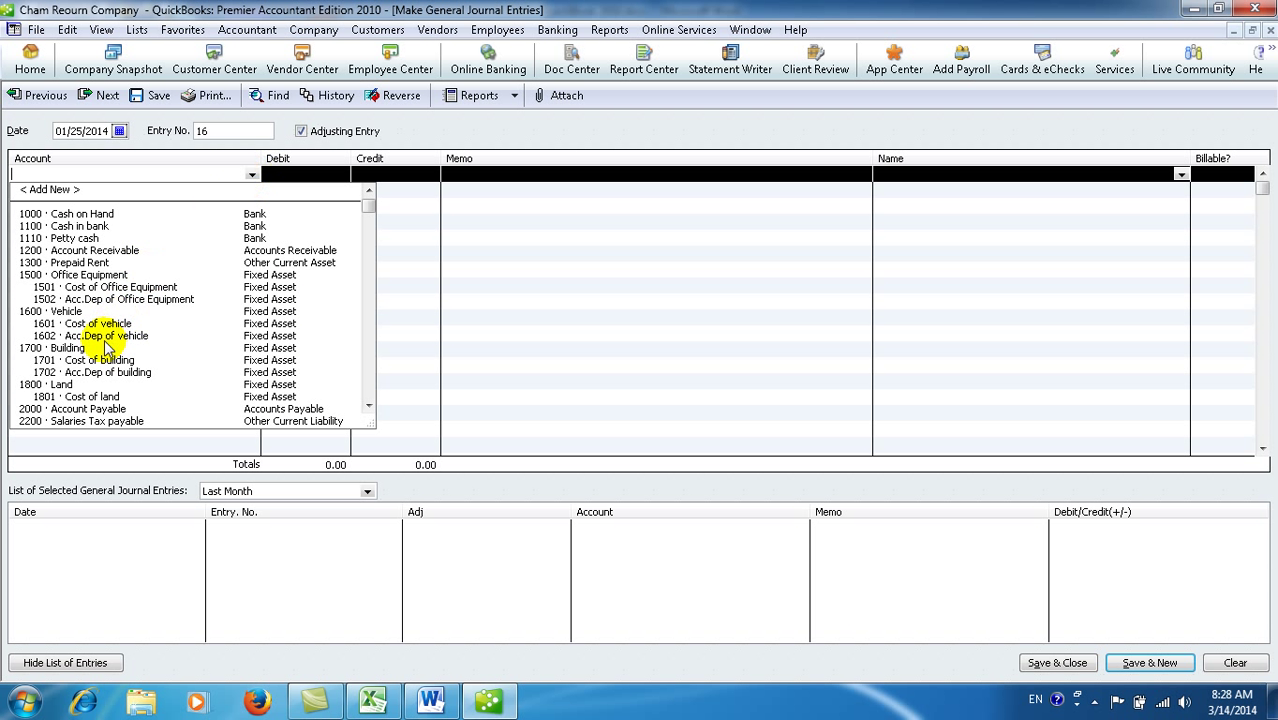
{"action": "left_click", "coordinate": [369, 407]}
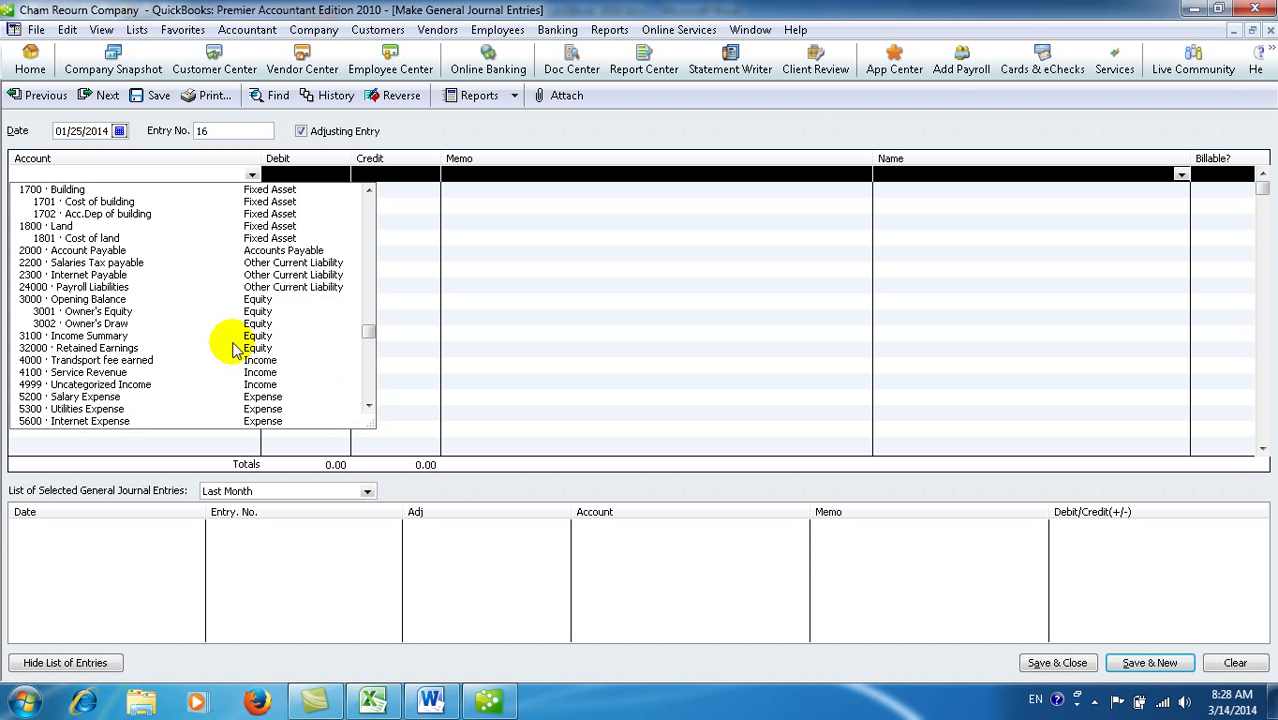
{"action": "left_click", "coordinate": [117, 325]}
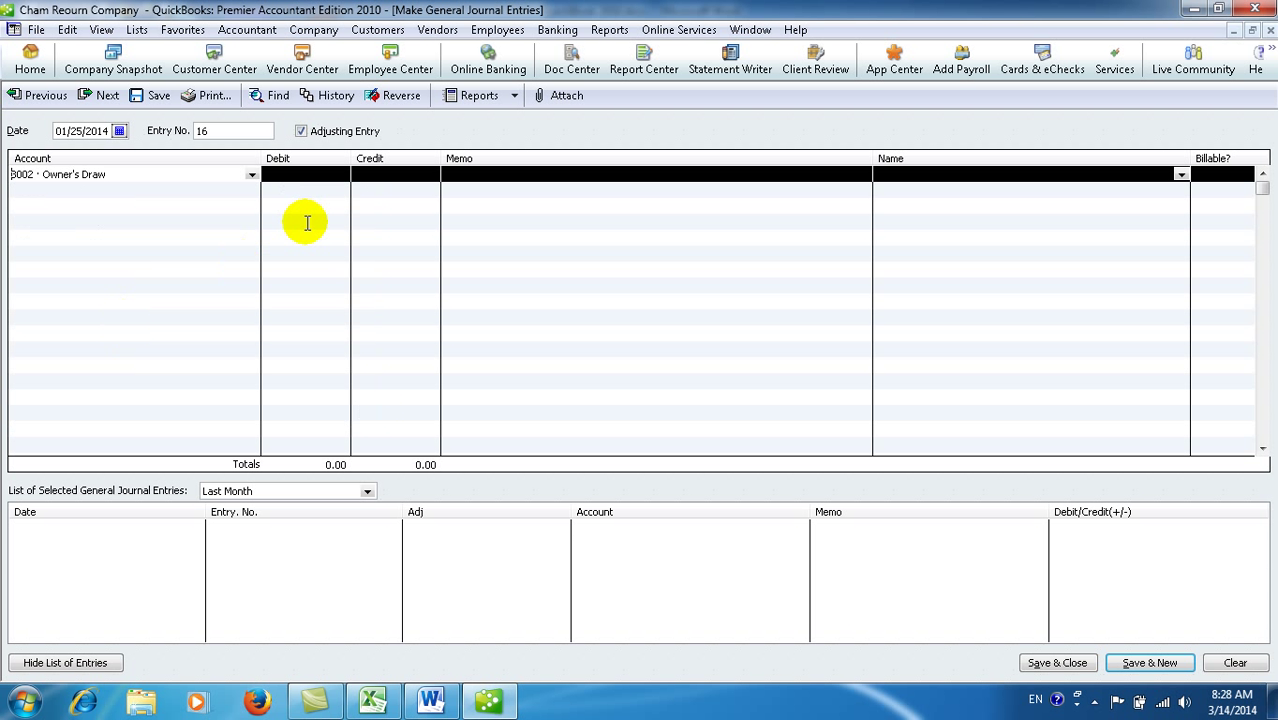
{"action": "left_click", "coordinate": [308, 175]}
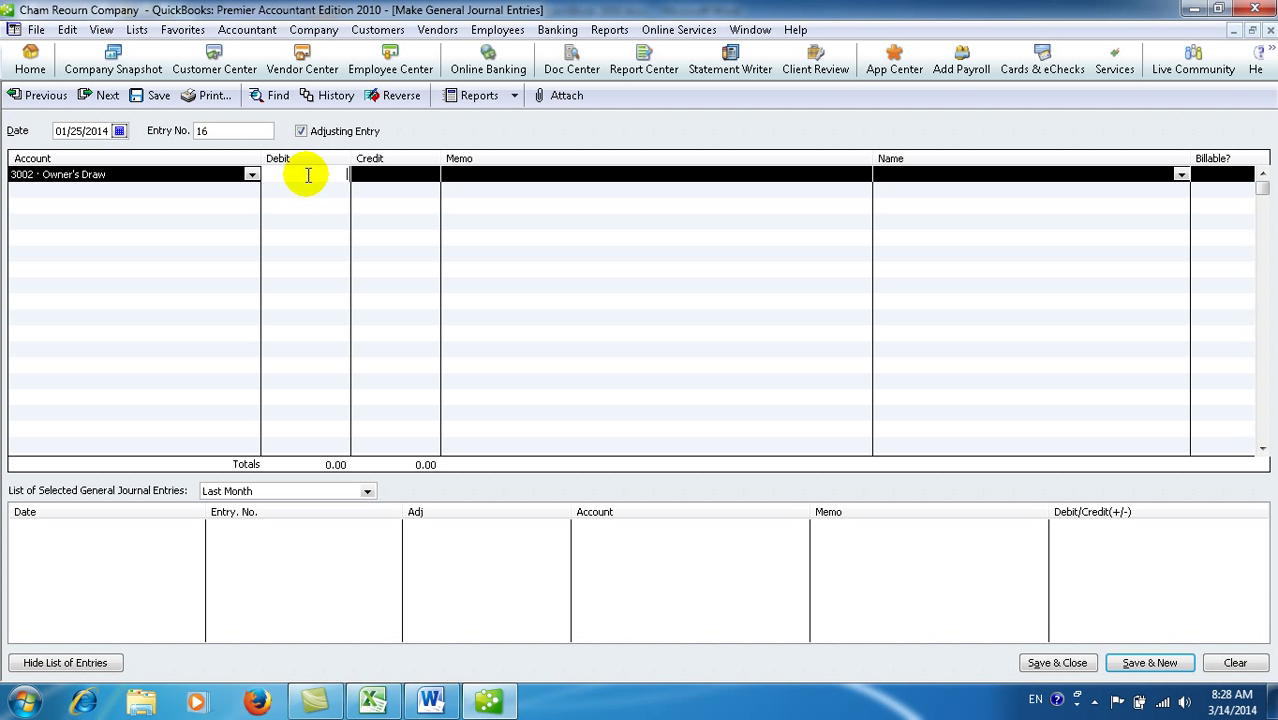
{"action": "type", "text": "1000"}
{"action": "left_click", "coordinate": [251, 190]}
{"action": "left_click", "coordinate": [251, 190]}
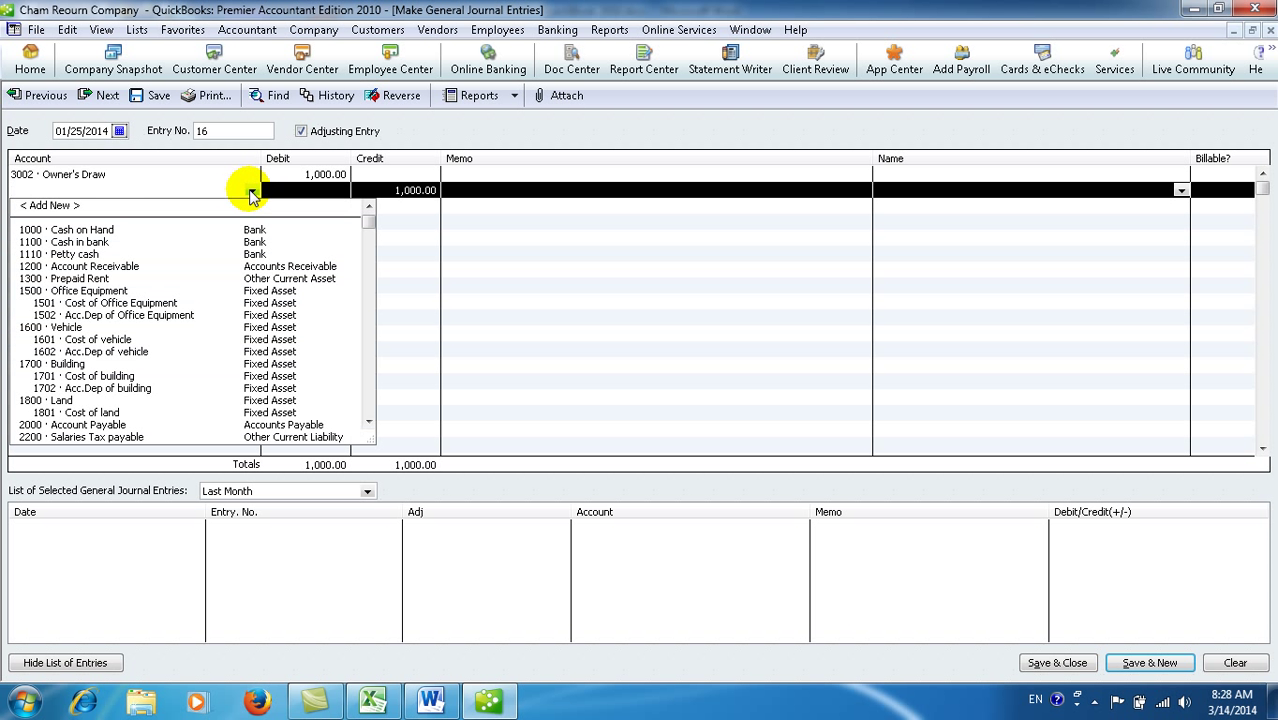
{"action": "left_click", "coordinate": [140, 236]}
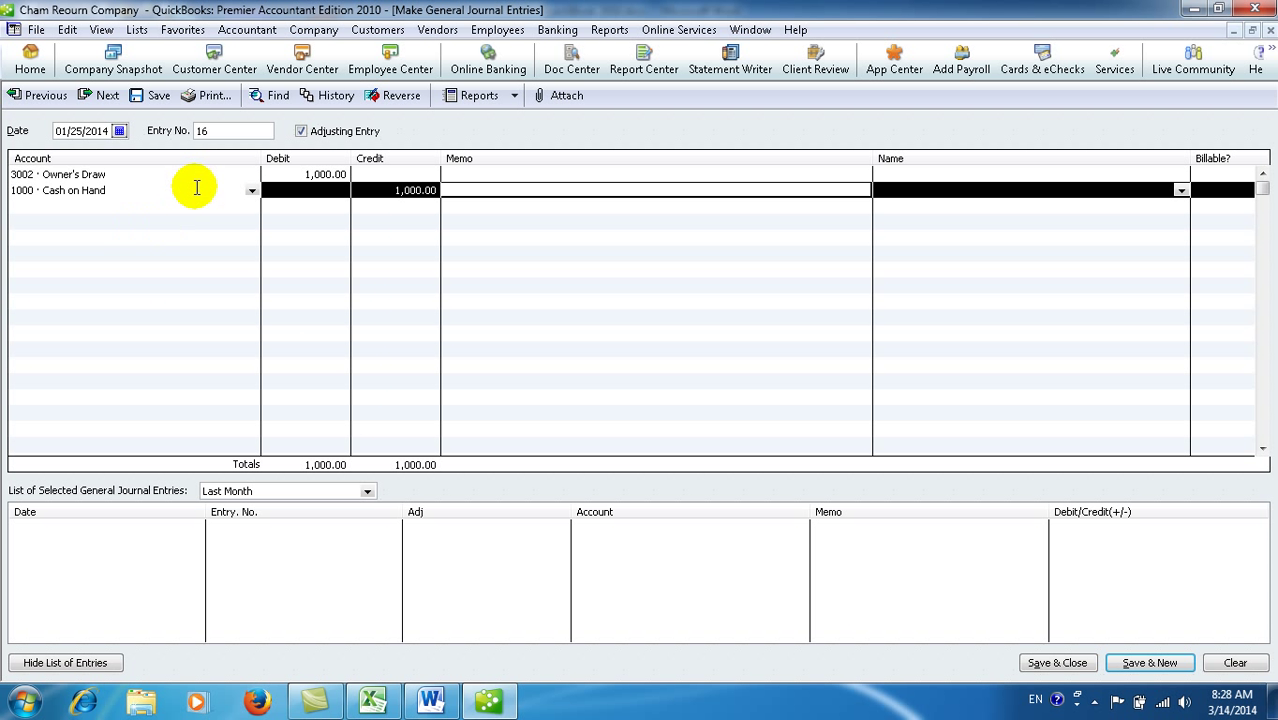
Add a memo and the owner's name to the Owner's Draw line, then save entry 16.
{"action": "left_click", "coordinate": [489, 174]}
{"action": "type", "text": "Mr."}
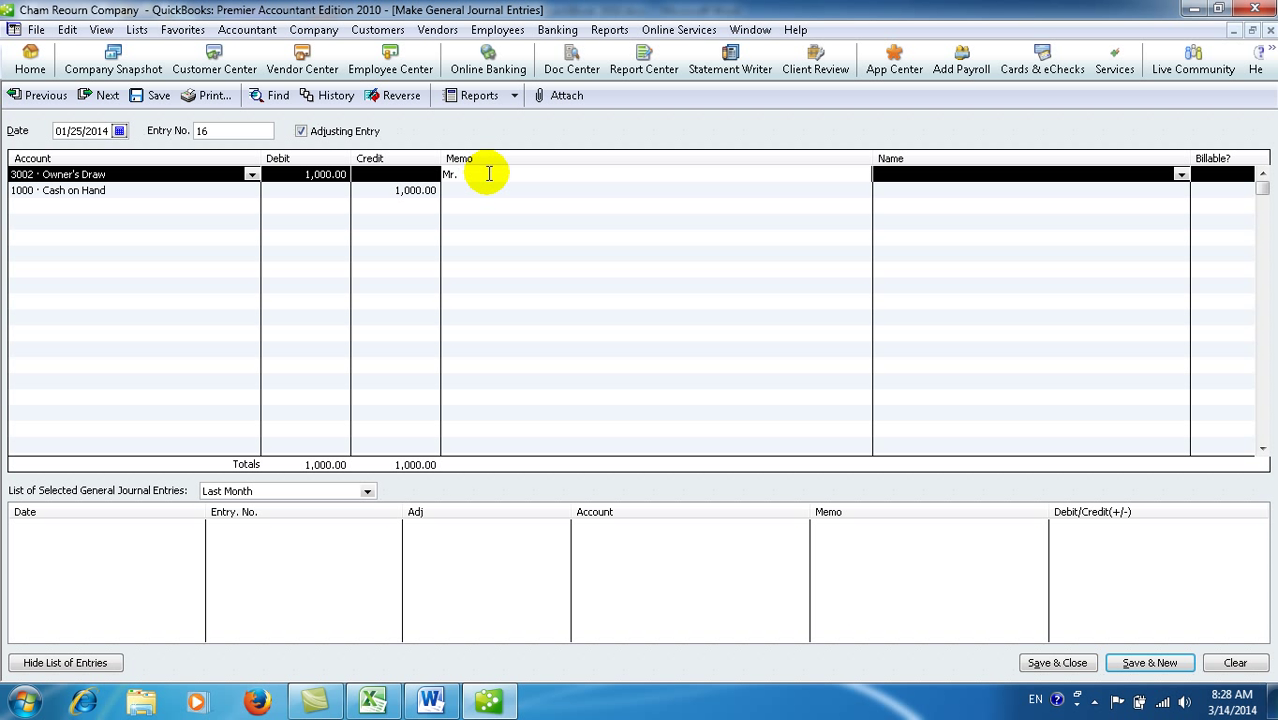
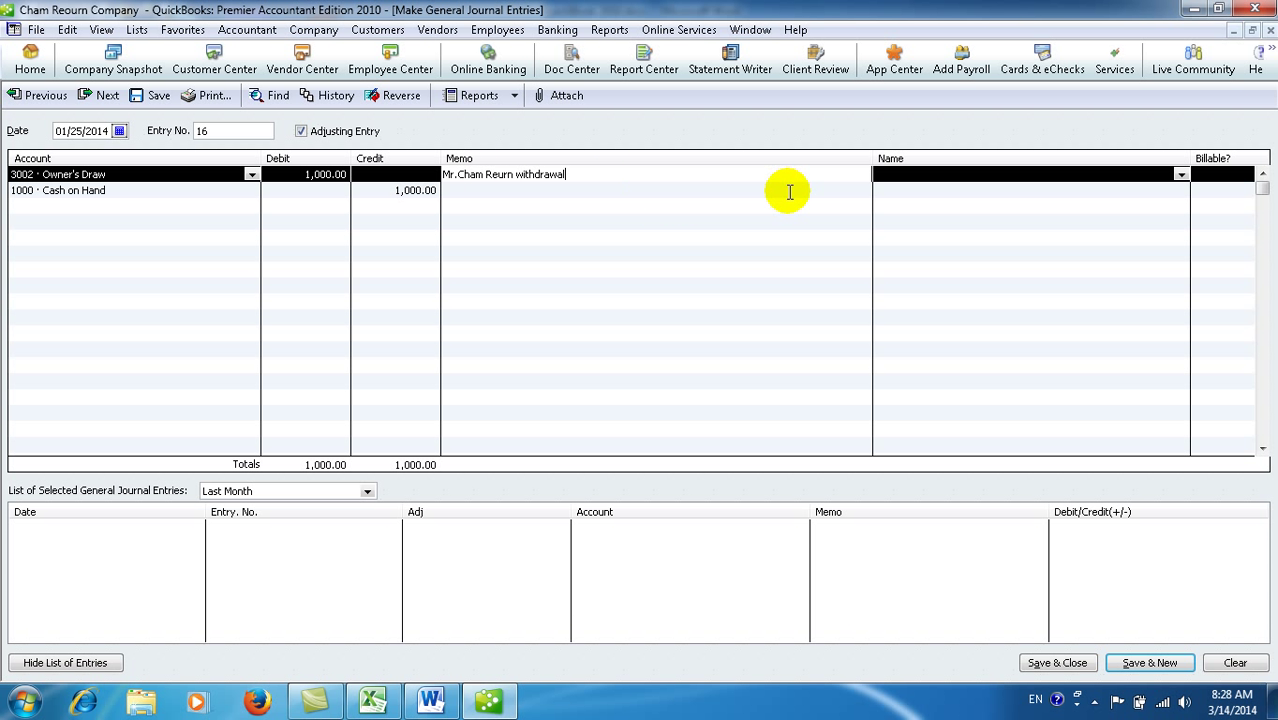
{"action": "left_click", "coordinate": [919, 181]}
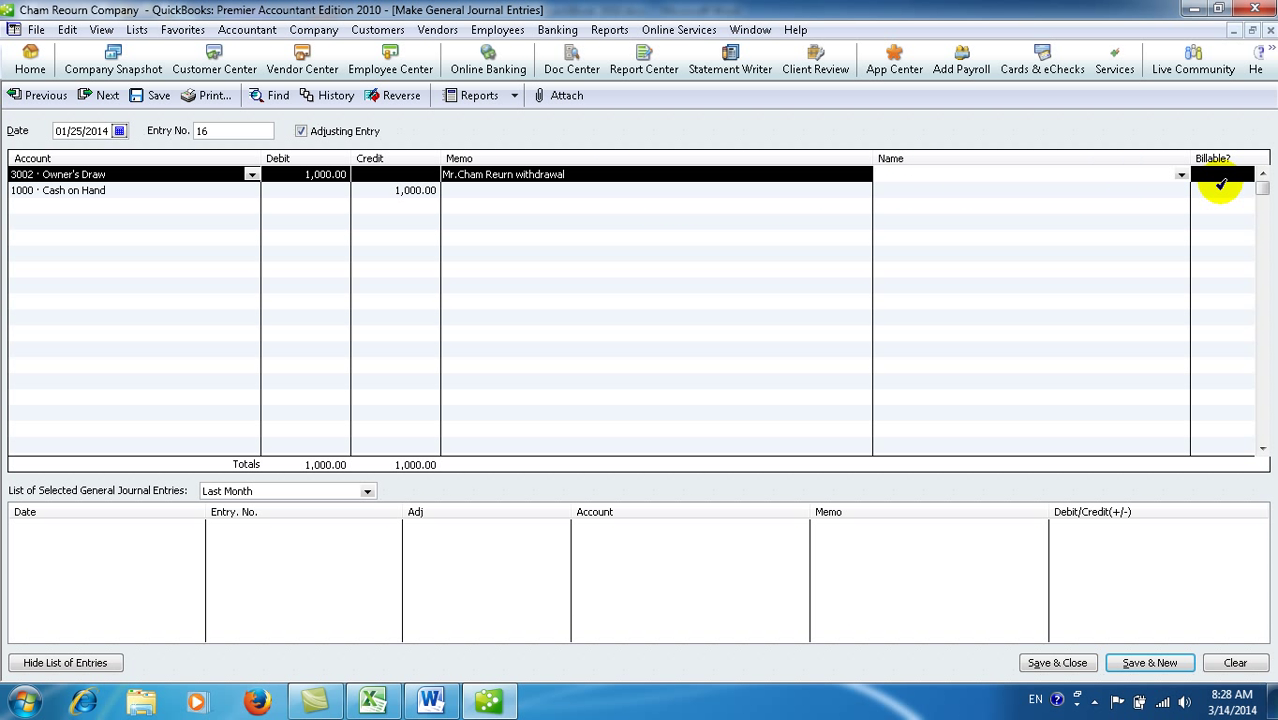
{"action": "left_click", "coordinate": [1181, 176]}
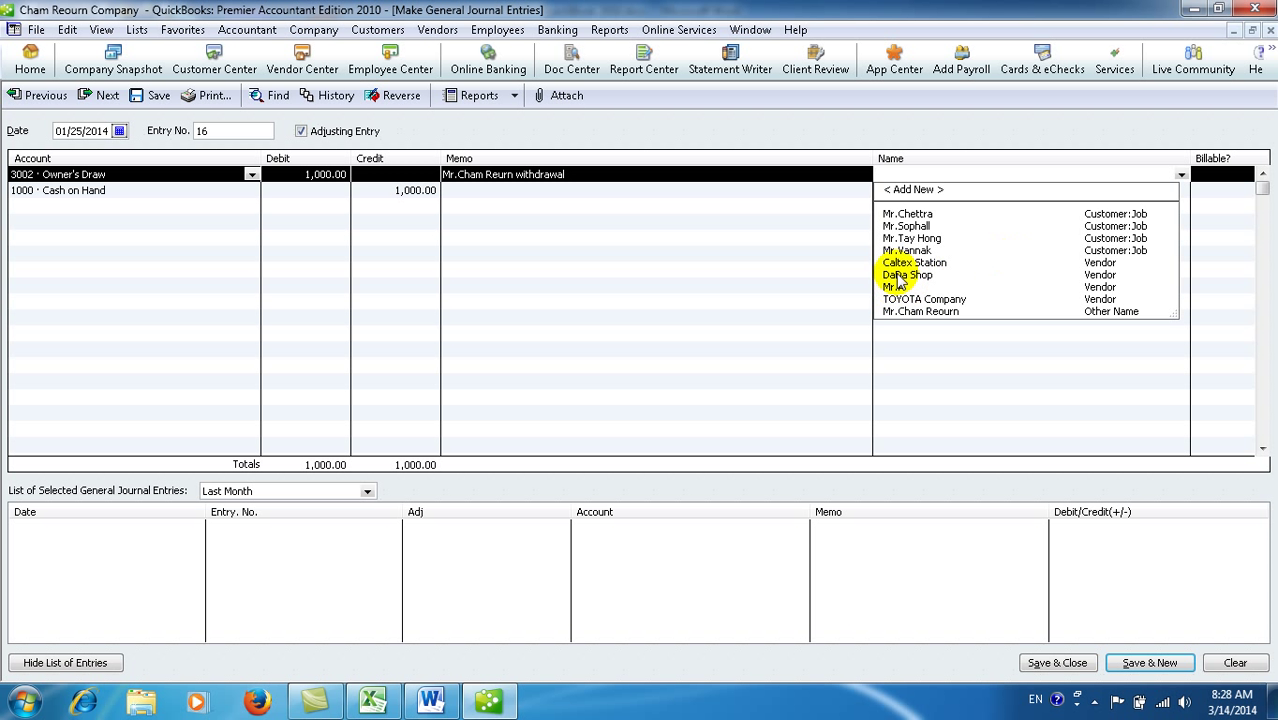
{"action": "left_click", "coordinate": [925, 311]}
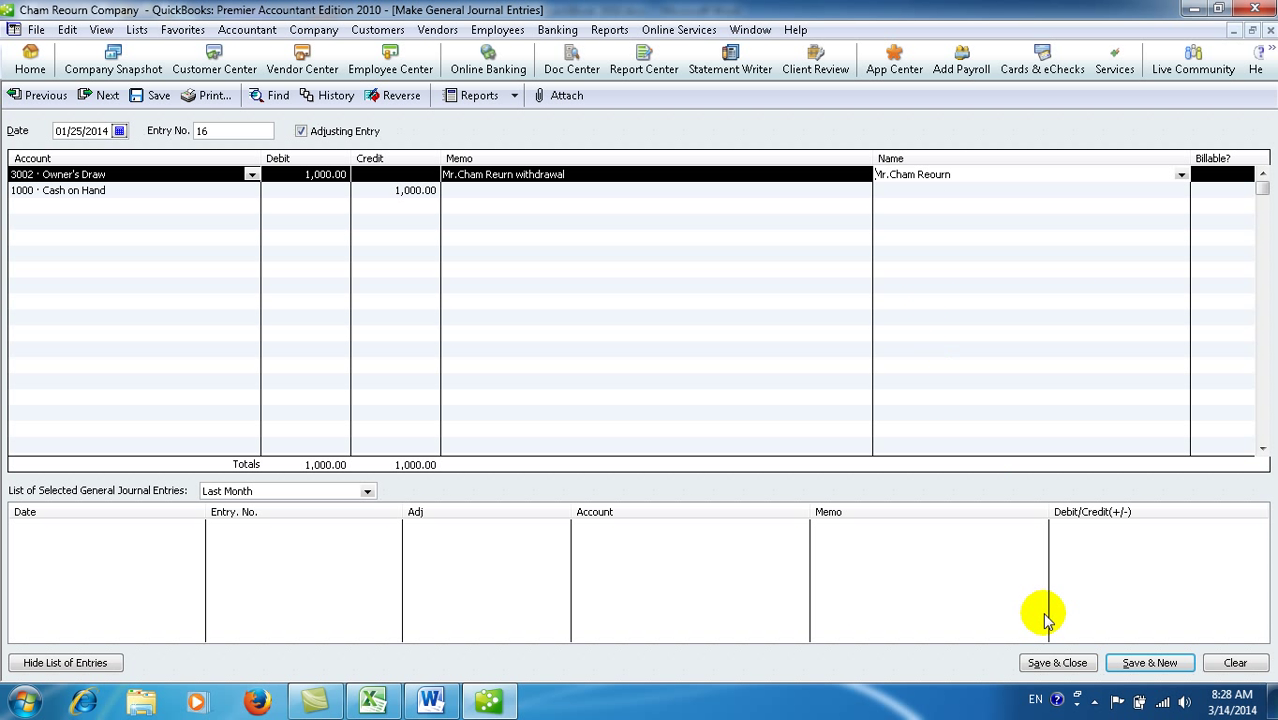
{"action": "left_click", "coordinate": [1140, 670]}
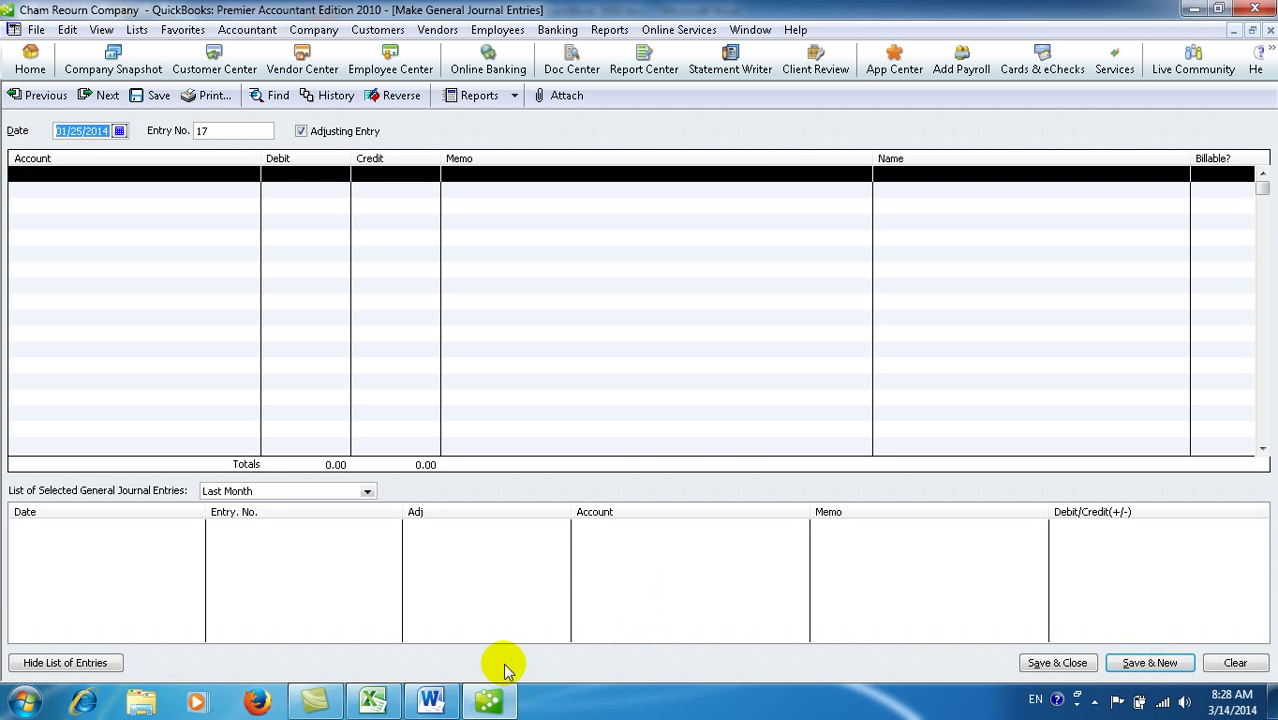
Find and select the 01-27 $300.00 transaction in Word, then return to QuickBooks.
{"action": "left_click", "coordinate": [430, 702]}
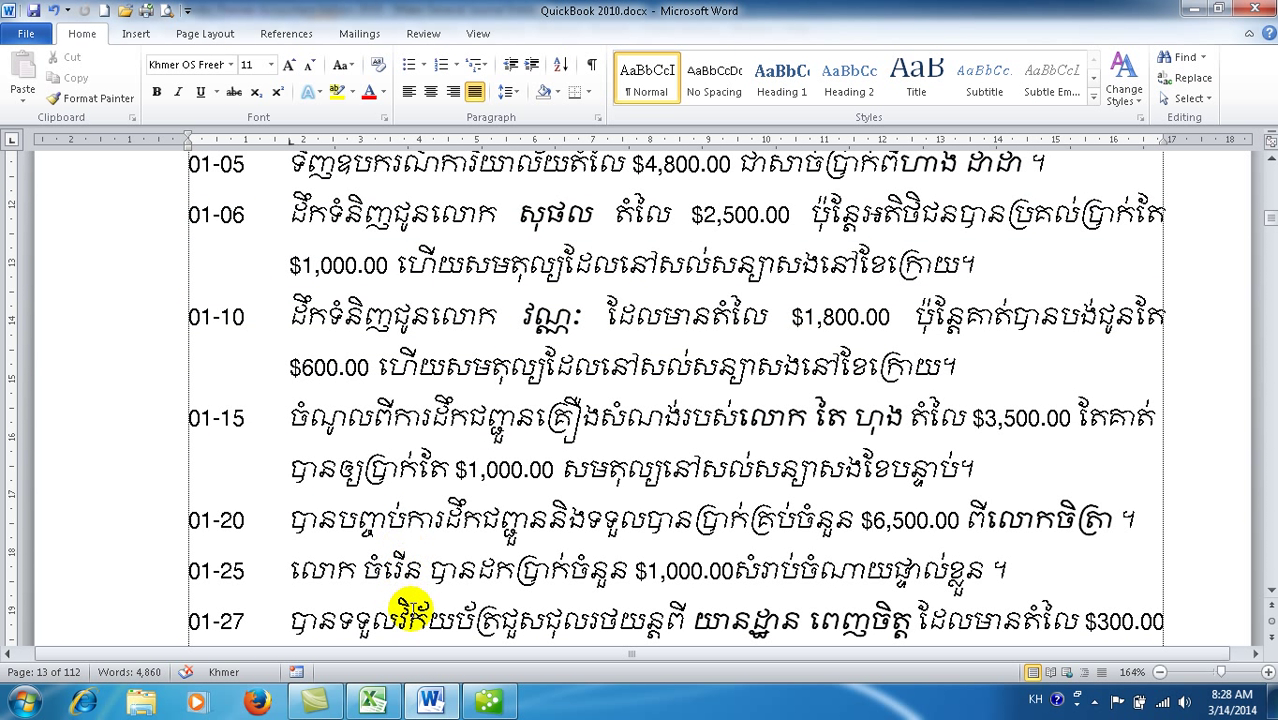
{"action": "scroll", "coordinate": [411, 615], "scroll_direction": "down", "scroll_amount": 5}
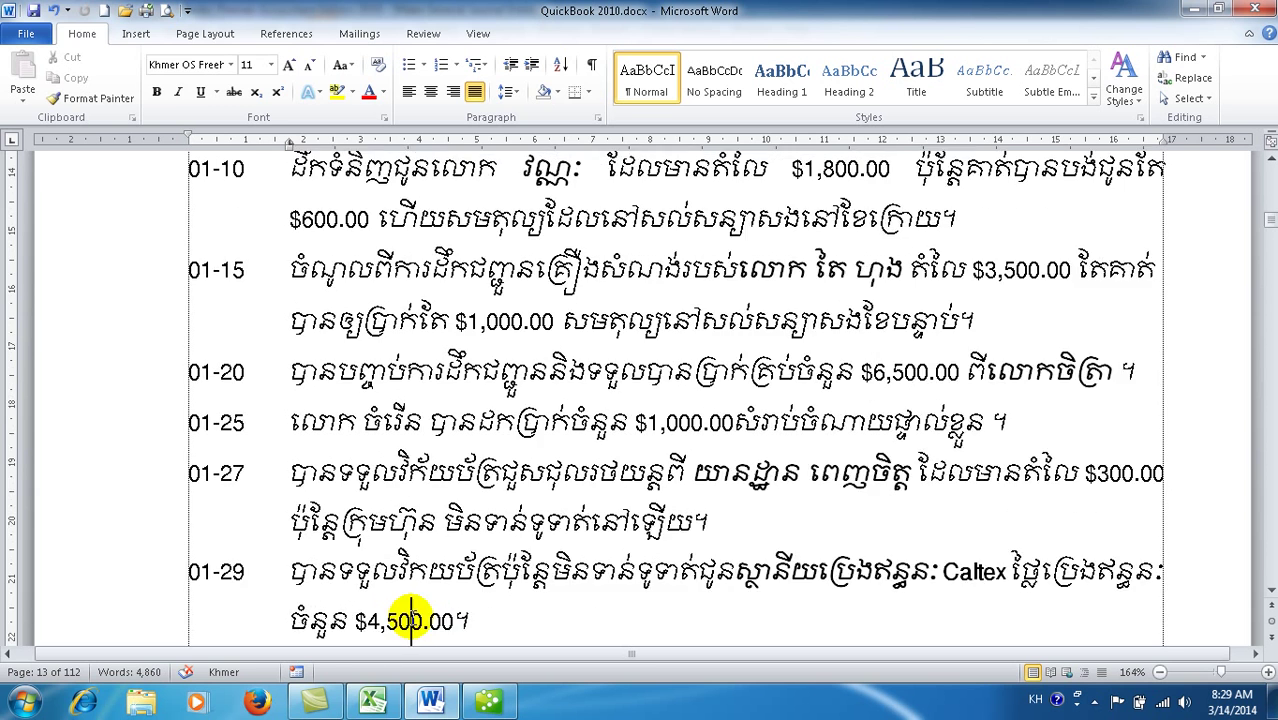
{"action": "left_click", "coordinate": [411, 617]}
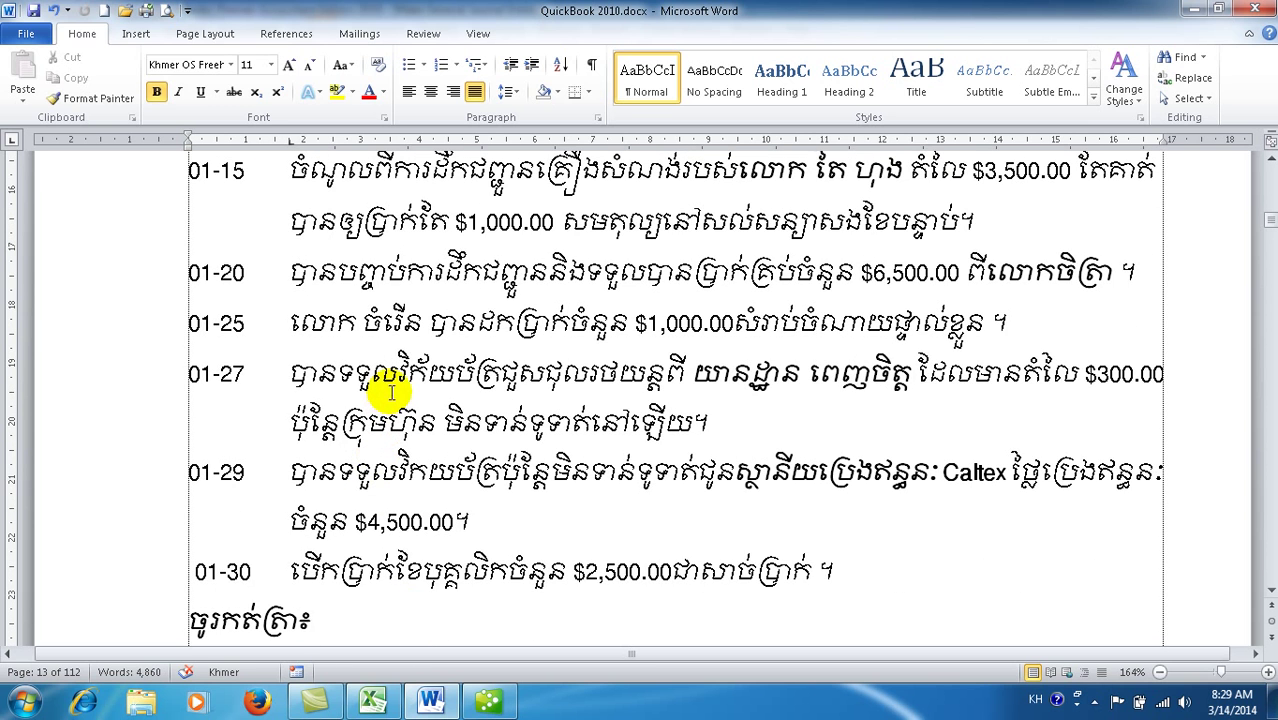
{"action": "mouse_move", "coordinate": [338, 373]}
{"action": "left_mouse_down"}
{"action": "mouse_move", "coordinate": [857, 388]}
{"action": "mouse_move", "coordinate": [865, 408]}
{"action": "left_mouse_up"}
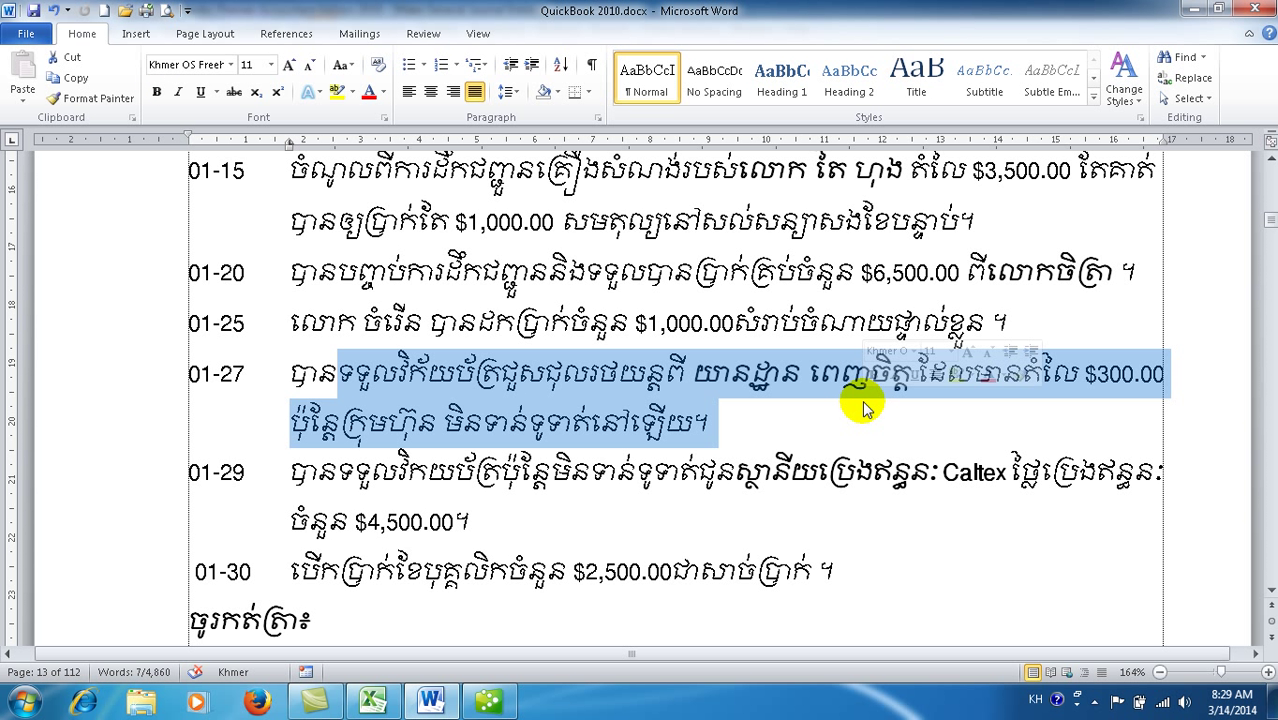
{"action": "left_click", "coordinate": [500, 704]}
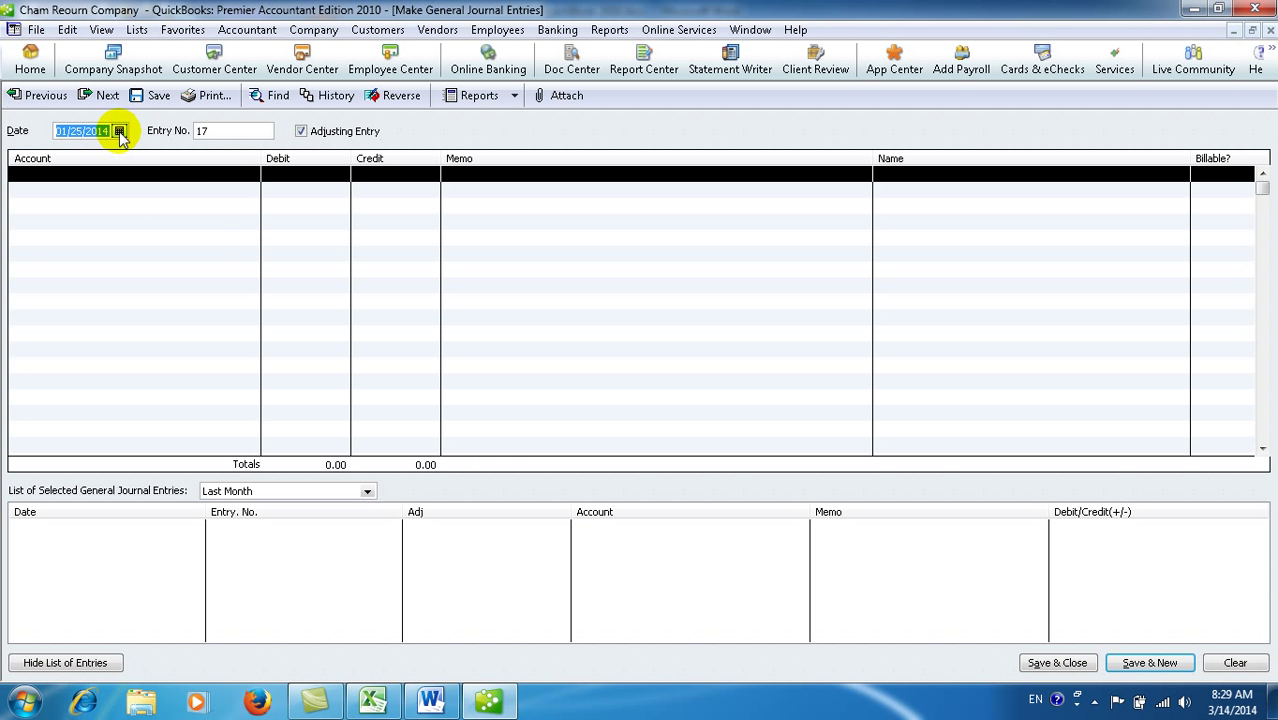
Date entry 17 01/27/2014 and debit 7000 Repair and maintenance 300.00 on line one.
{"action": "left_click", "coordinate": [119, 131]}
{"action": "left_click", "coordinate": [96, 234]}
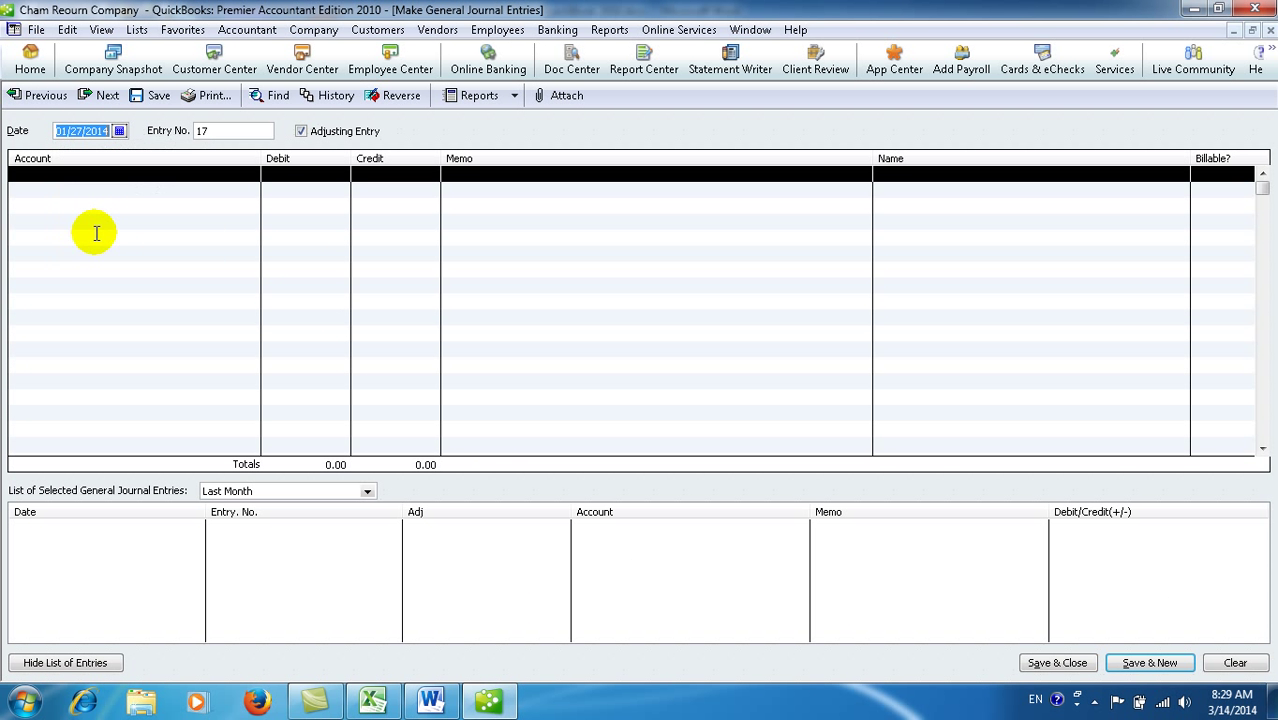
{"action": "left_click", "coordinate": [250, 175]}
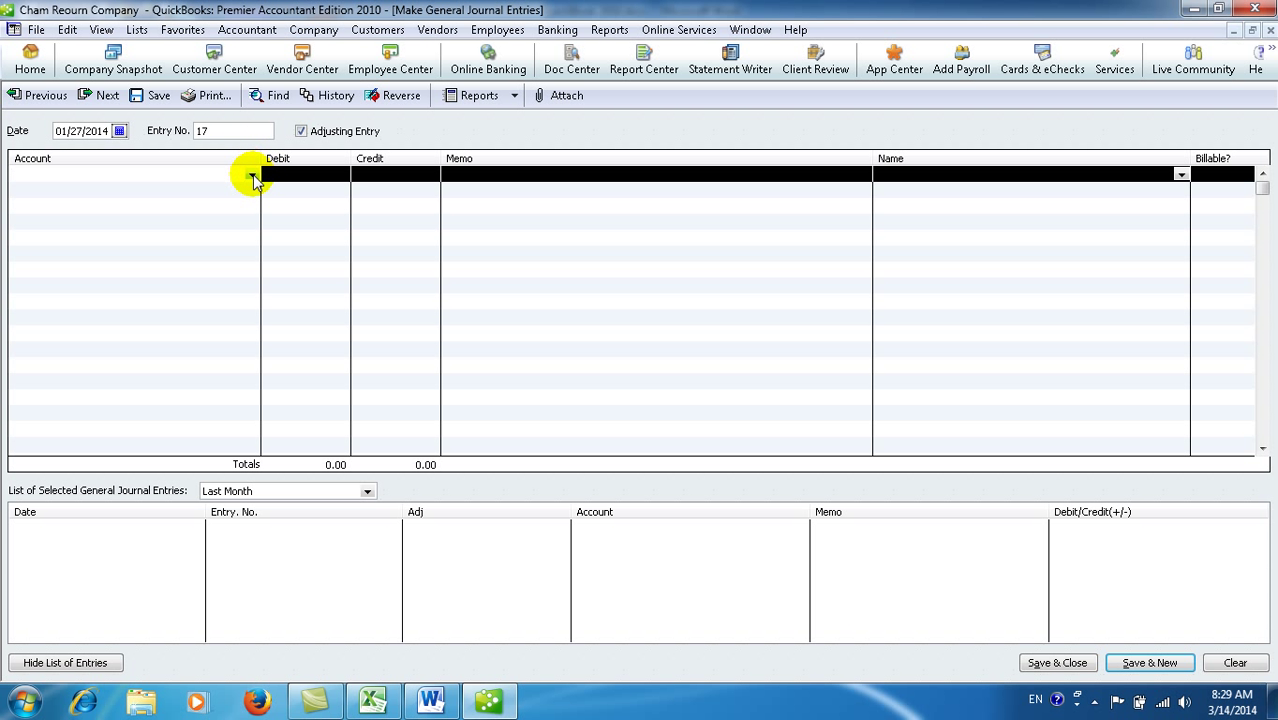
{"action": "left_click", "coordinate": [253, 177]}
{"action": "scroll", "coordinate": [370, 268], "scroll_direction": "down", "scroll_amount": 1}
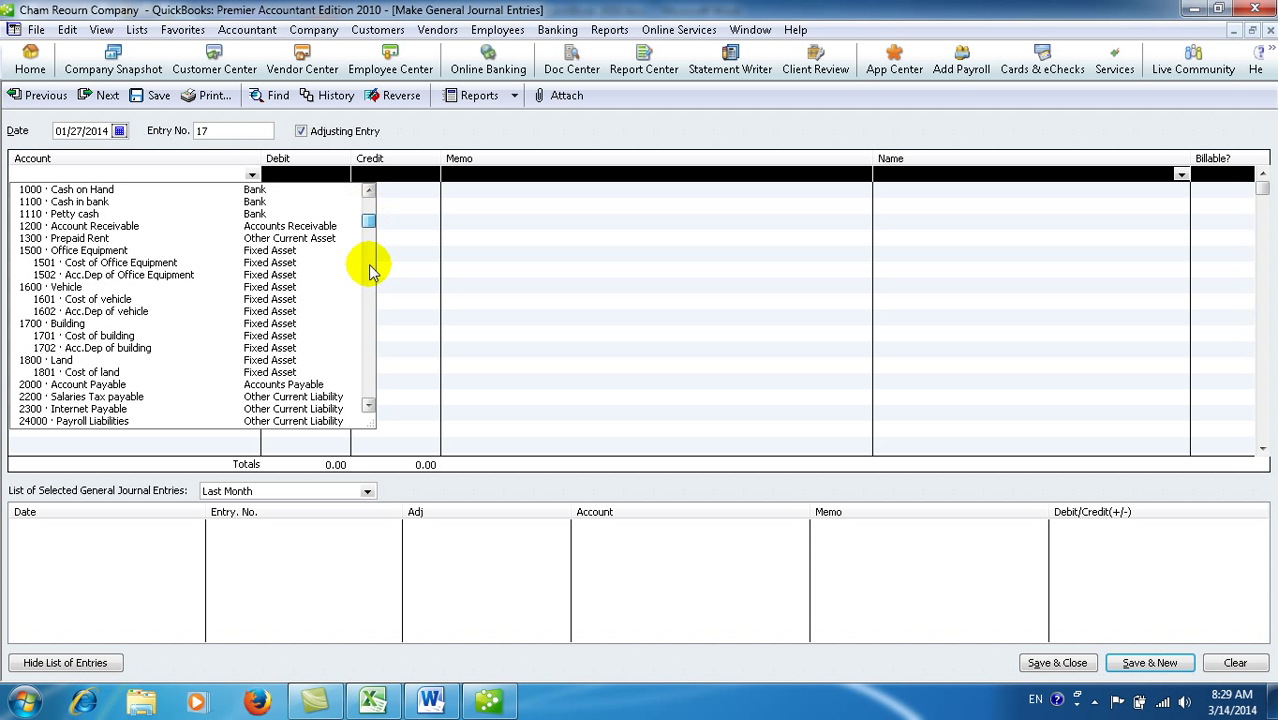
{"action": "scroll", "coordinate": [370, 268], "scroll_direction": "down", "scroll_amount": 5}
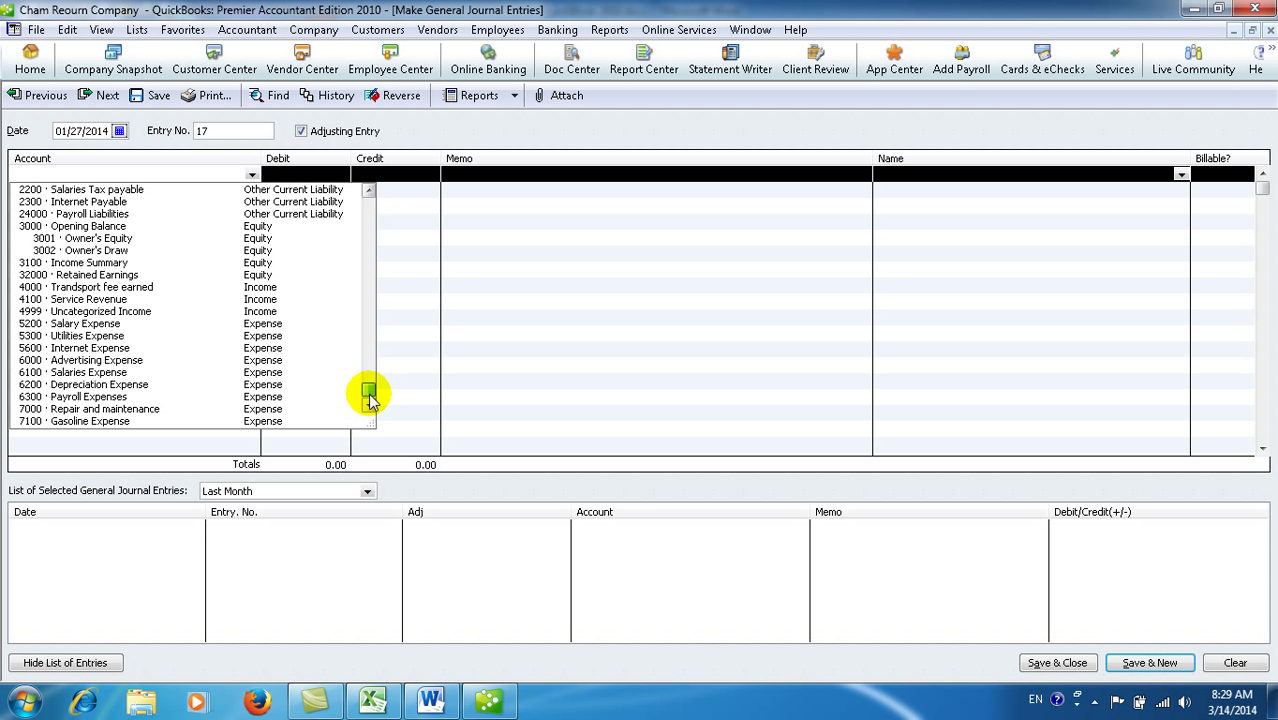
{"action": "left_click", "coordinate": [148, 408]}
{"action": "left_click", "coordinate": [289, 176]}
{"action": "type", "text": "300"}
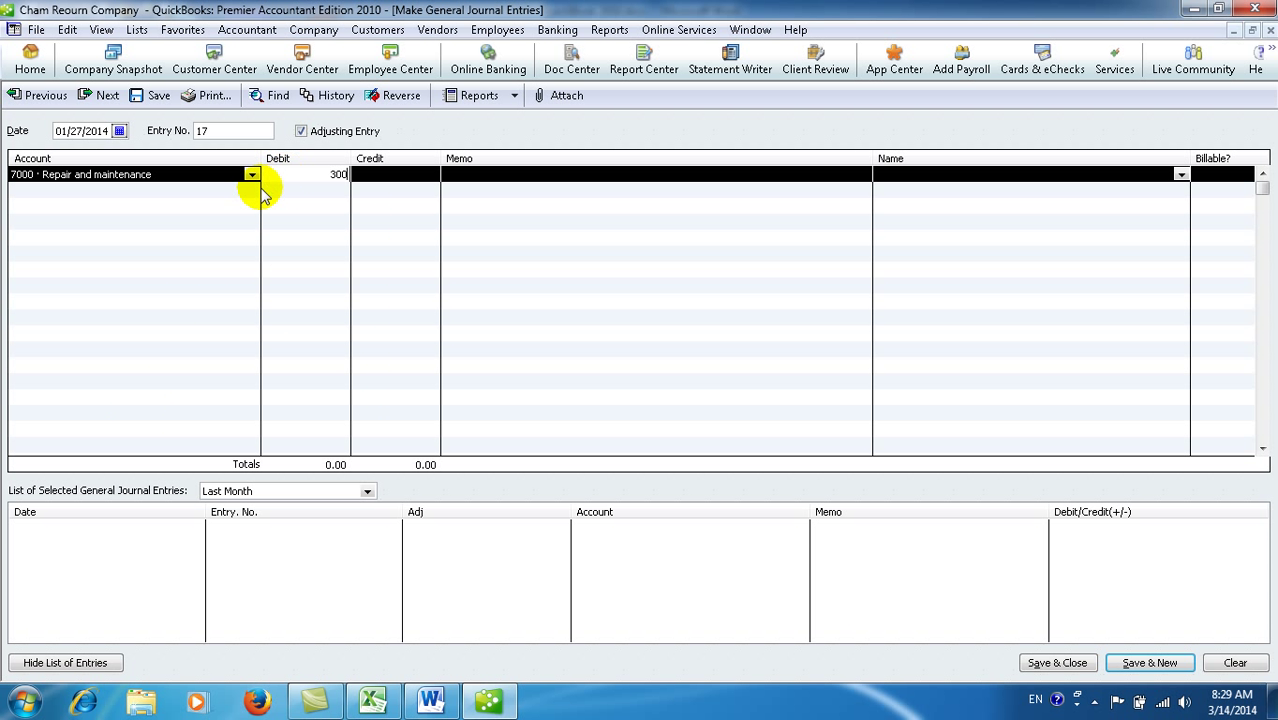
{"action": "left_click", "coordinate": [250, 190]}
Credit 2000 Account Payable 300.00 on line two and bring up its Name list.
{"action": "left_click", "coordinate": [252, 193]}
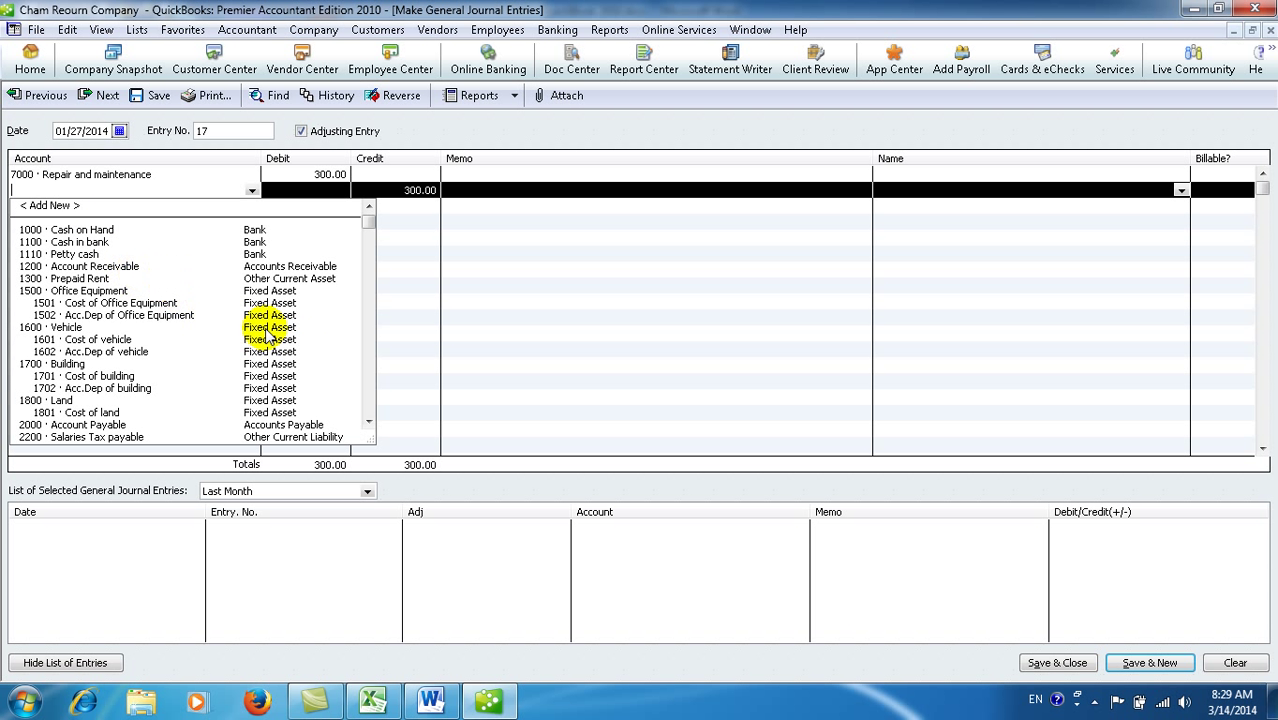
{"action": "left_click", "coordinate": [110, 424]}
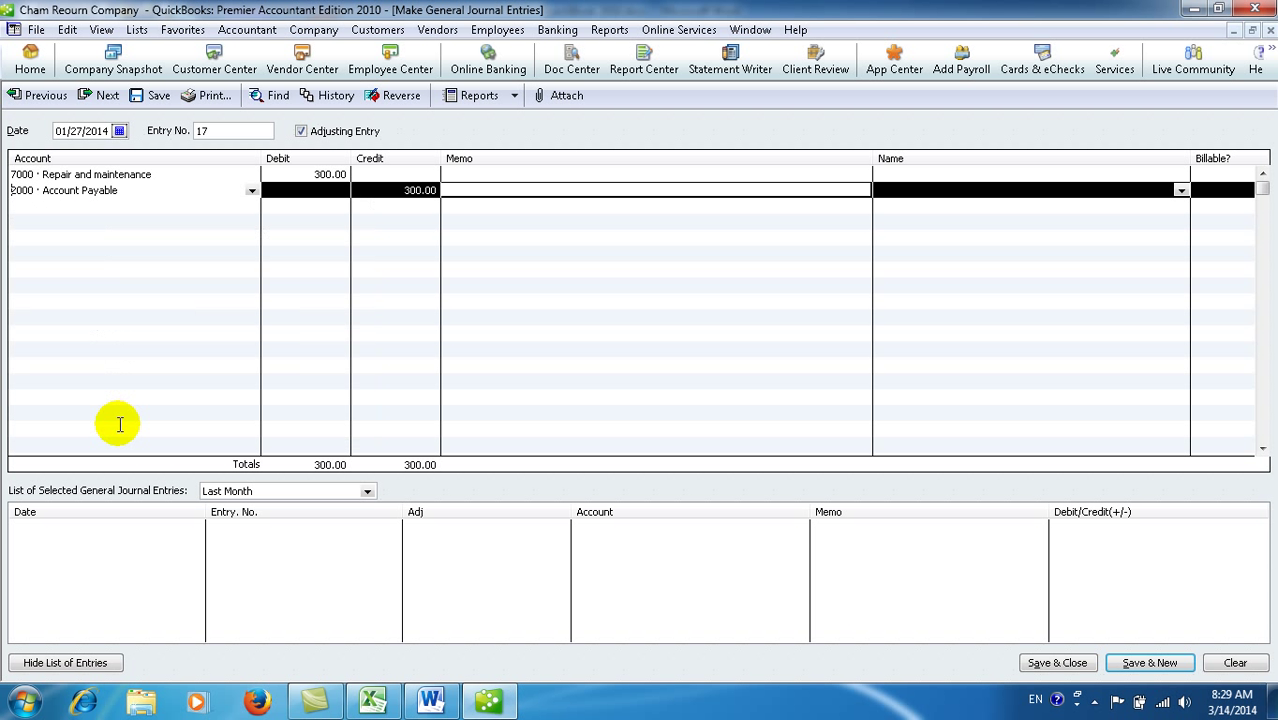
{"action": "left_click", "coordinate": [979, 192]}
{"action": "left_click", "coordinate": [1181, 190]}
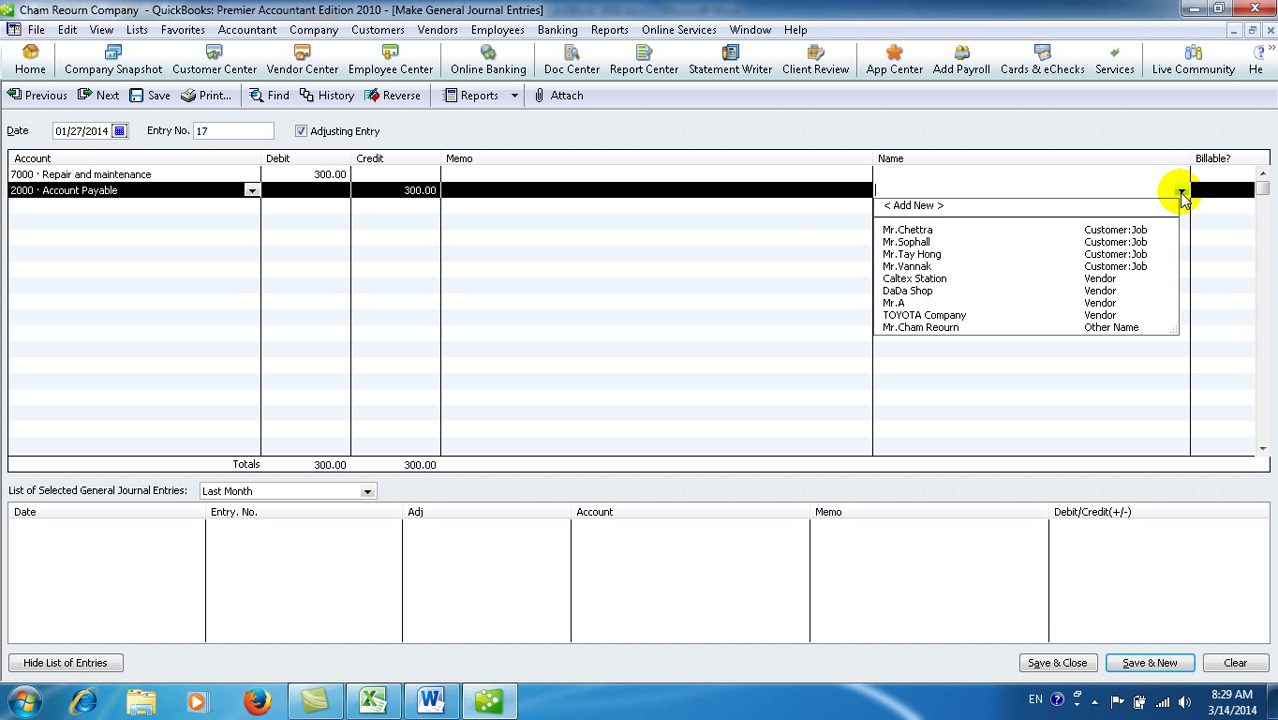
Add a new vendor through <Add New> and assign it to the Account Payable line.
{"action": "left_click", "coordinate": [930, 205]}
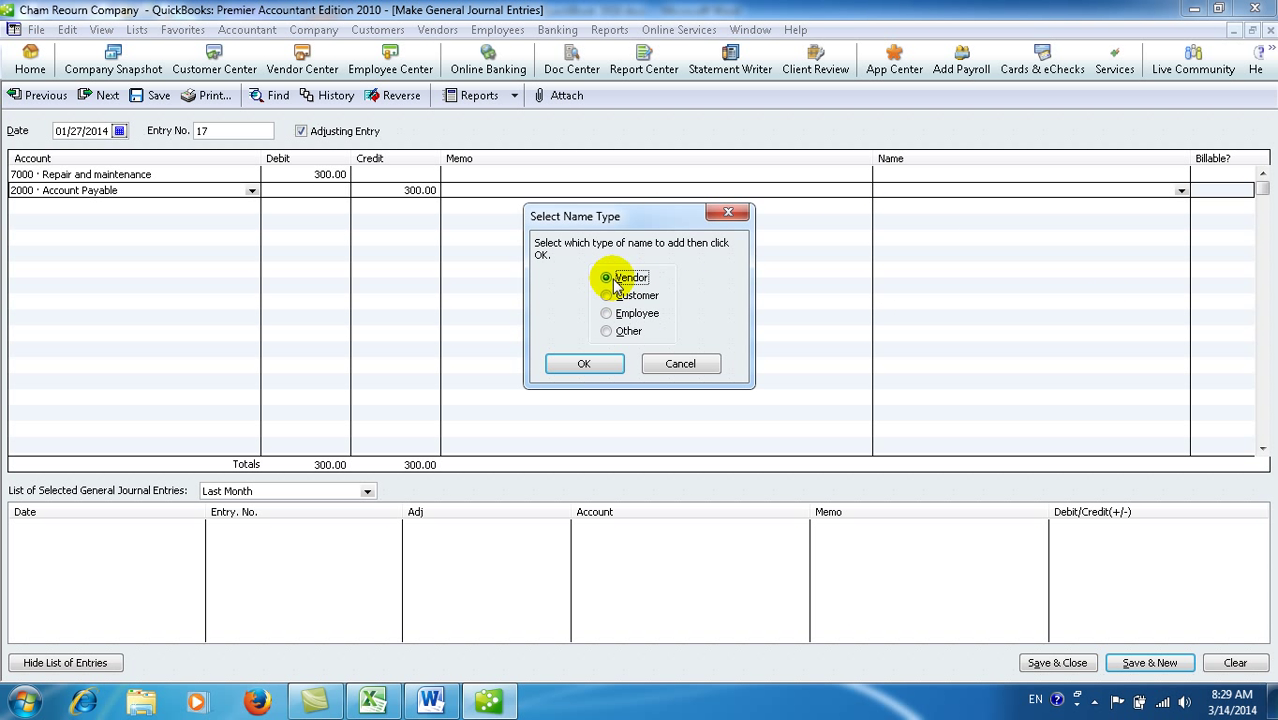
{"action": "left_click", "coordinate": [574, 364]}
{"action": "type", "text": "Garas Penh Chet"}
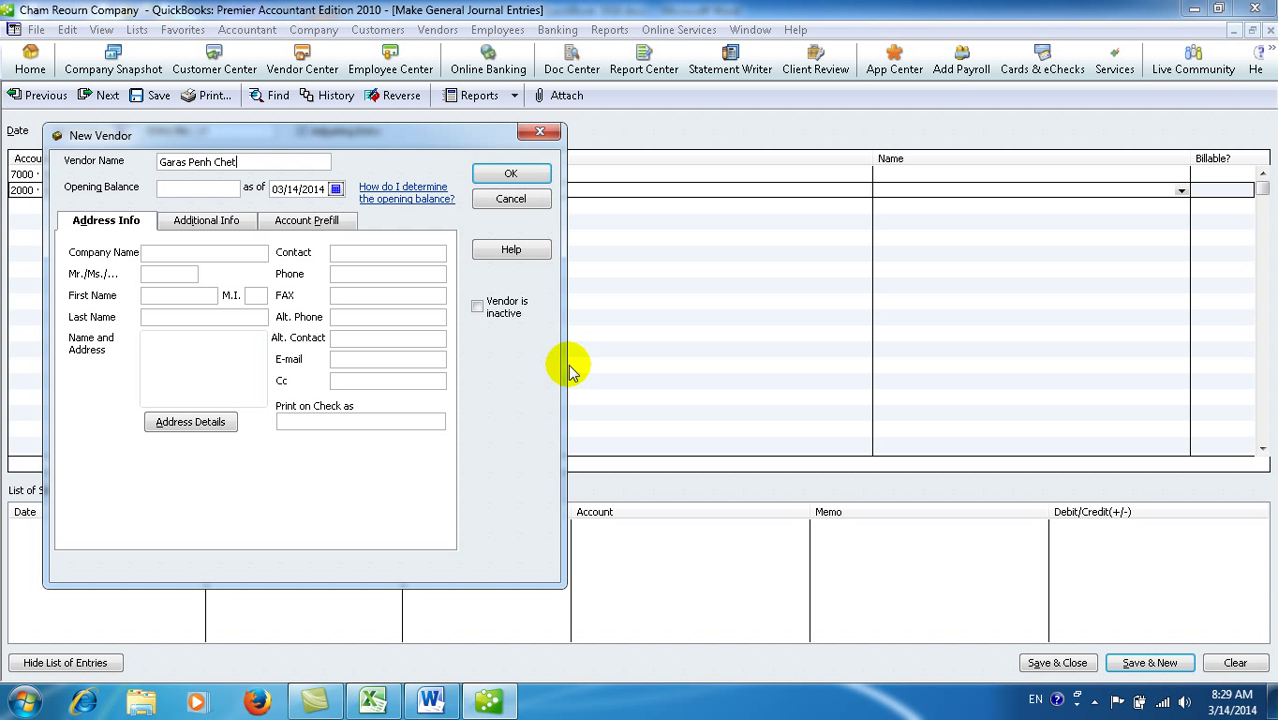
{"action": "left_click", "coordinate": [512, 175]}
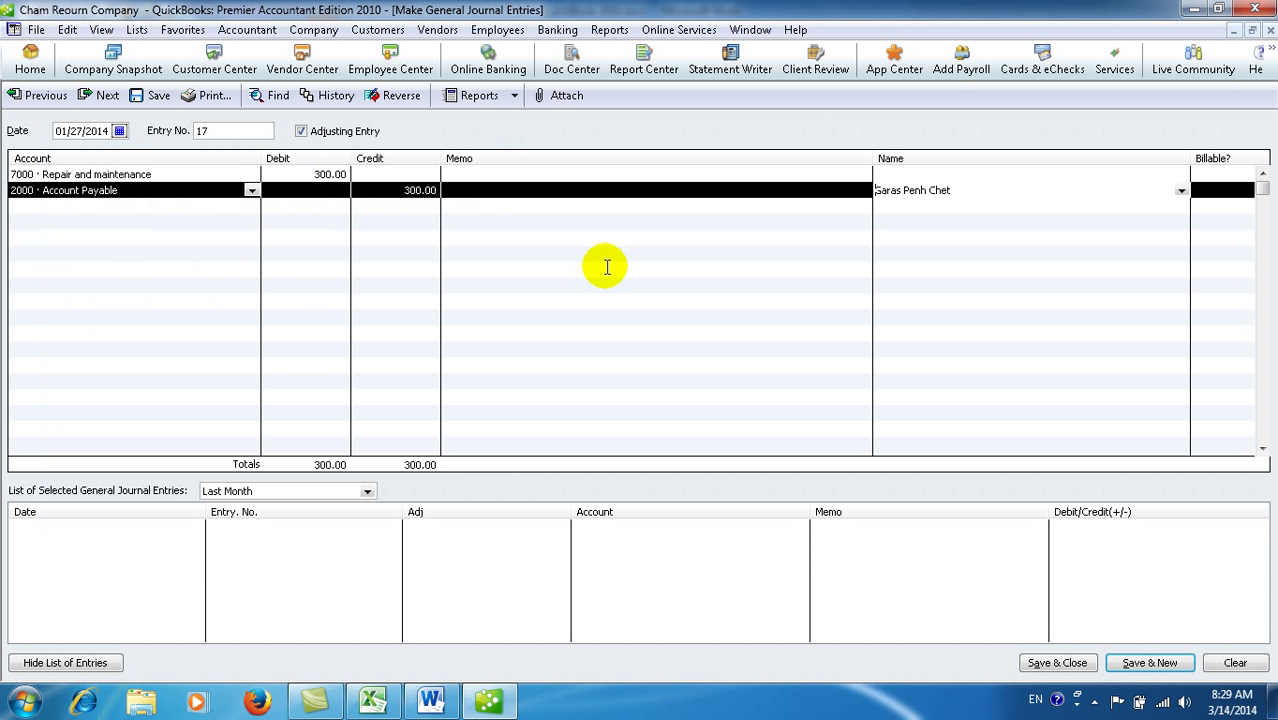
Enter memo 'Not yet paid to Vendor' on the repair line and save entry 17.
{"action": "left_click", "coordinate": [486, 176]}
{"action": "type", "text": "Noy"}
{"action": "key", "text": "BackSpace"}
{"action": "key", "text": "BackSpace"}
{"action": "type", "text": "t yet paid to Vendo"}
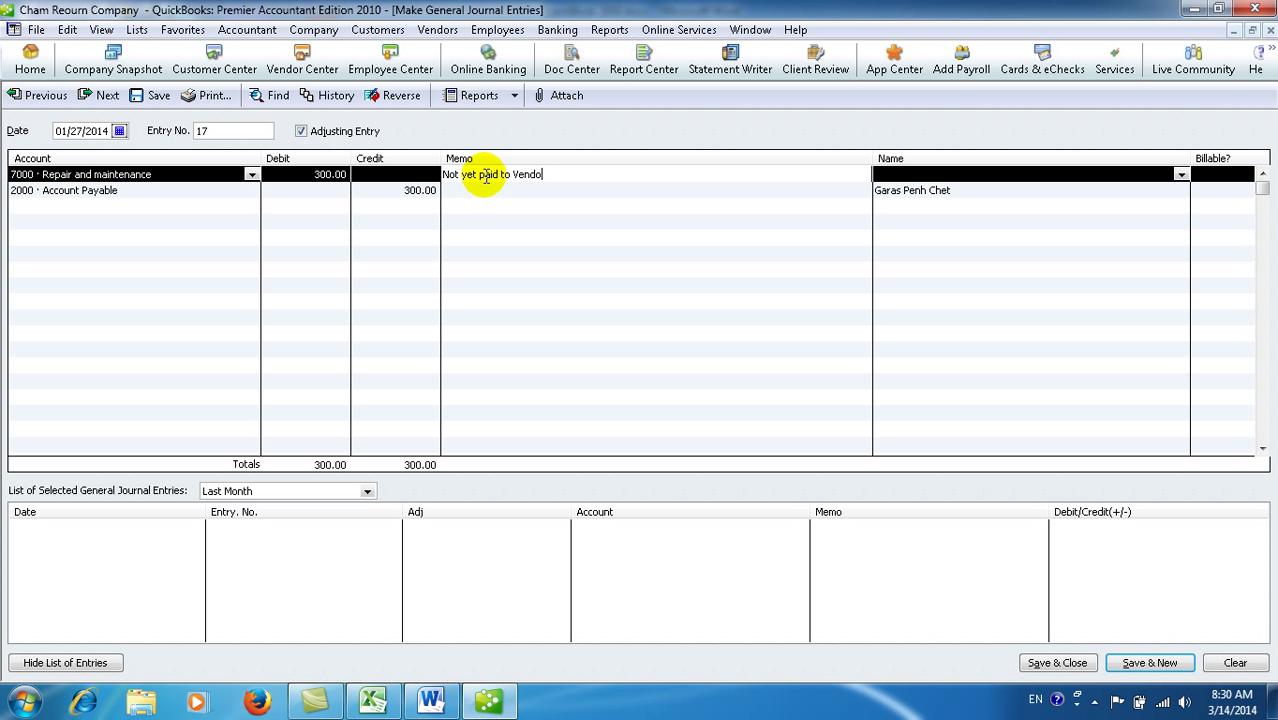
{"action": "type", "text": "r"}
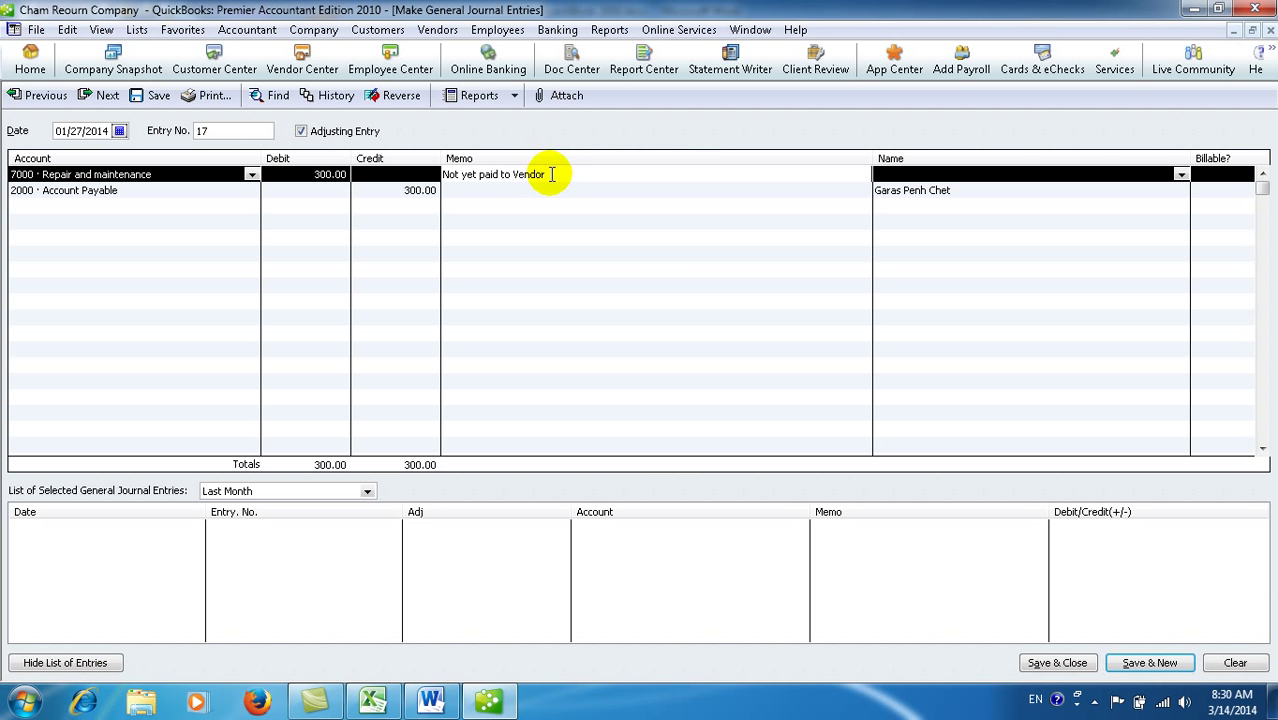
{"action": "left_click_drag", "start_coordinate": [551, 174], "coordinate": [422, 171]}
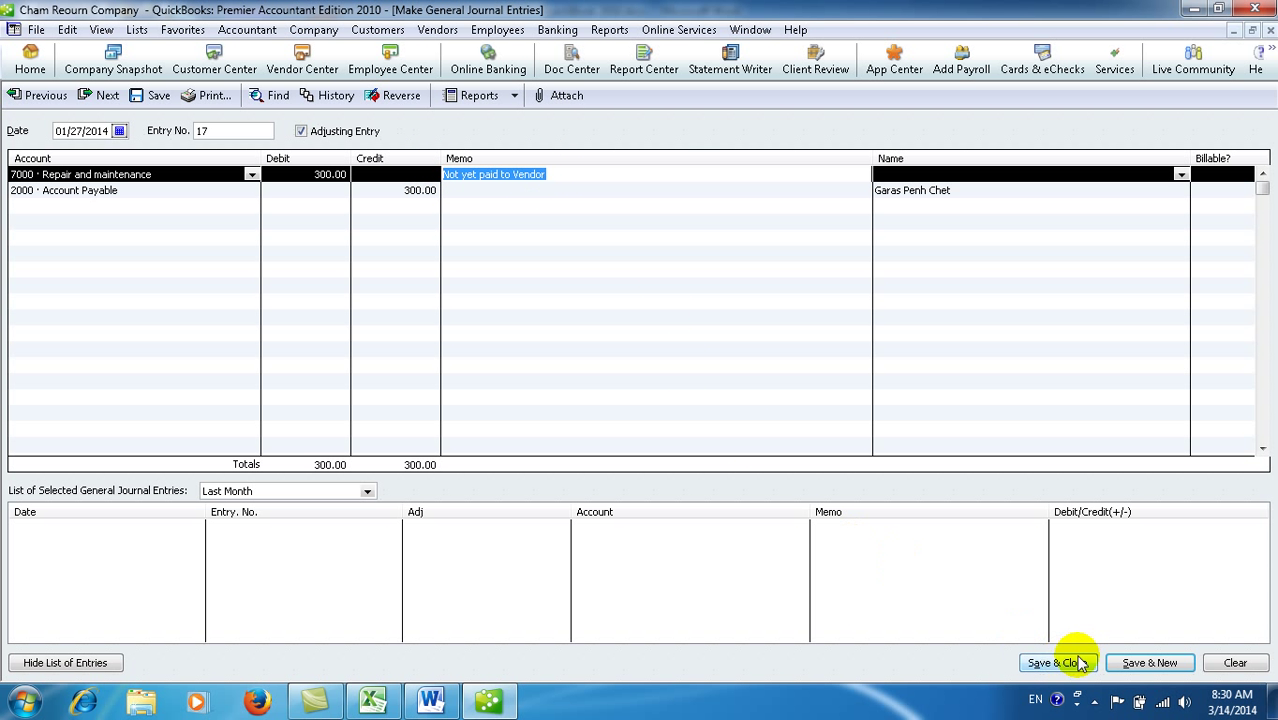
{"action": "left_click", "coordinate": [1145, 663]}
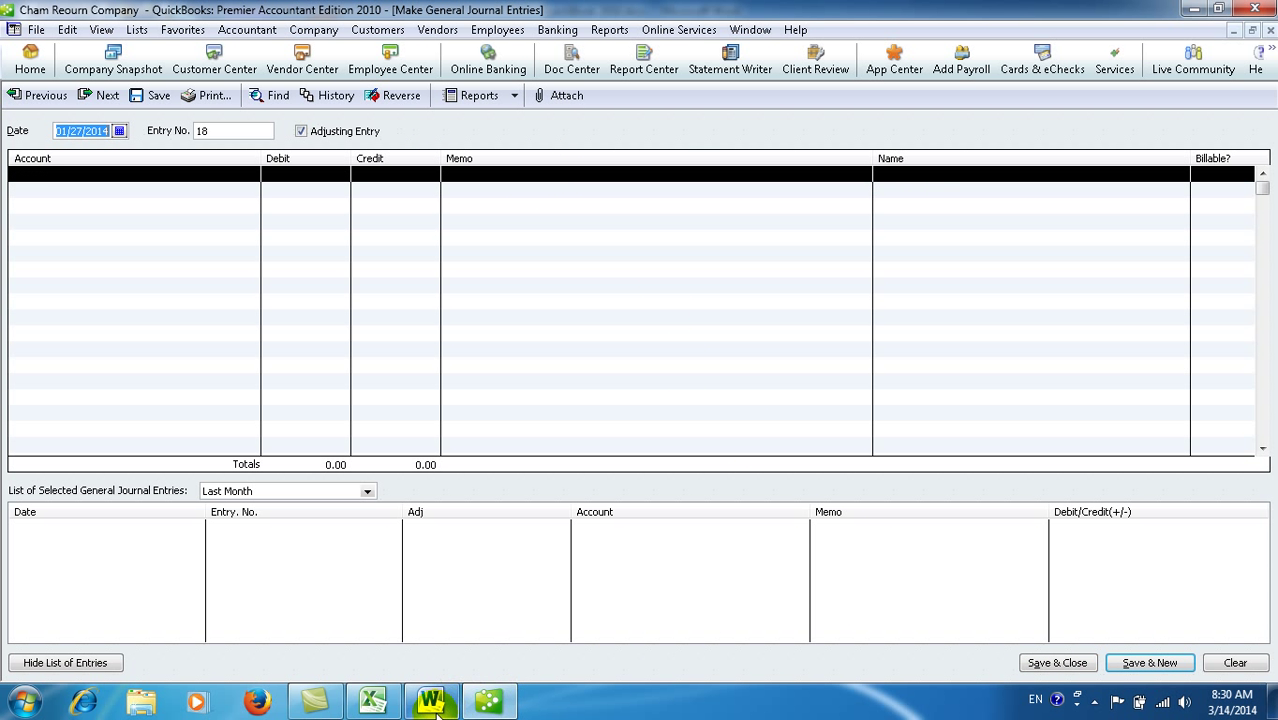
{"action": "left_click", "coordinate": [437, 705]}
Read the 01-29 Caltex unpaid fuel purchase of $4,500.00 in Word, then return to QuickBooks.
{"action": "left_click", "coordinate": [352, 472]}
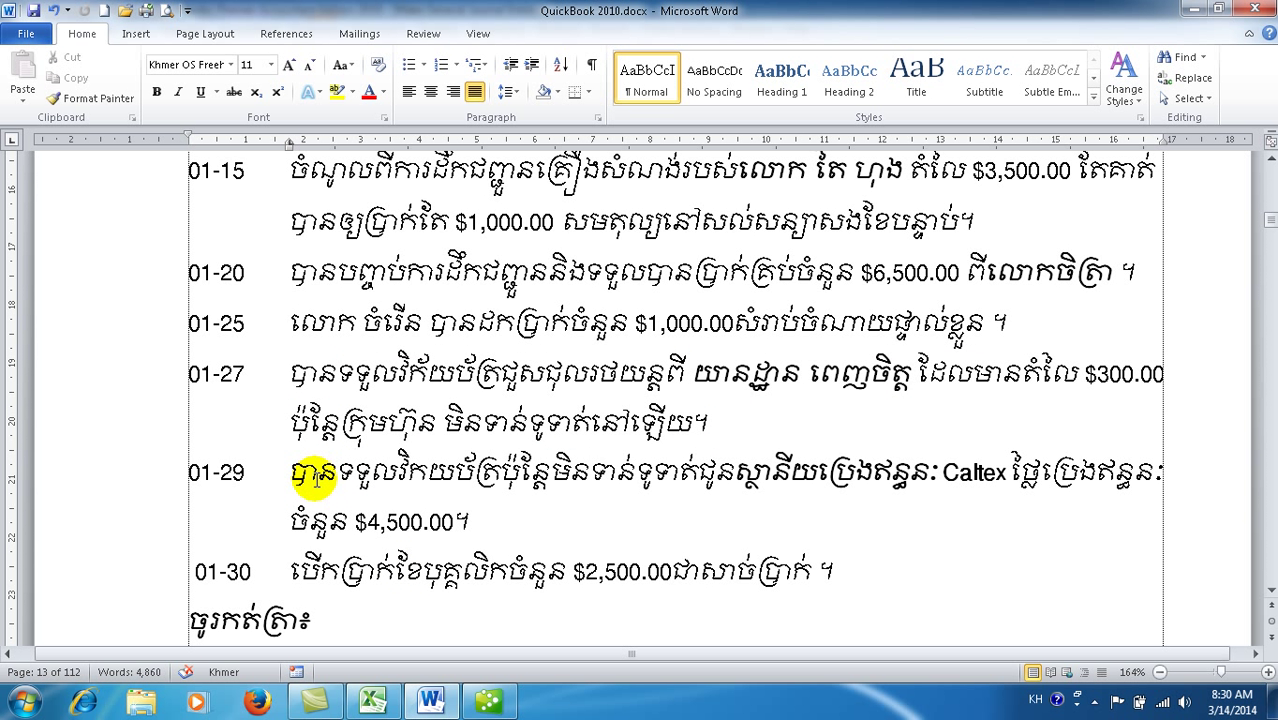
{"action": "left_click_drag", "start_coordinate": [315, 478], "coordinate": [722, 478]}
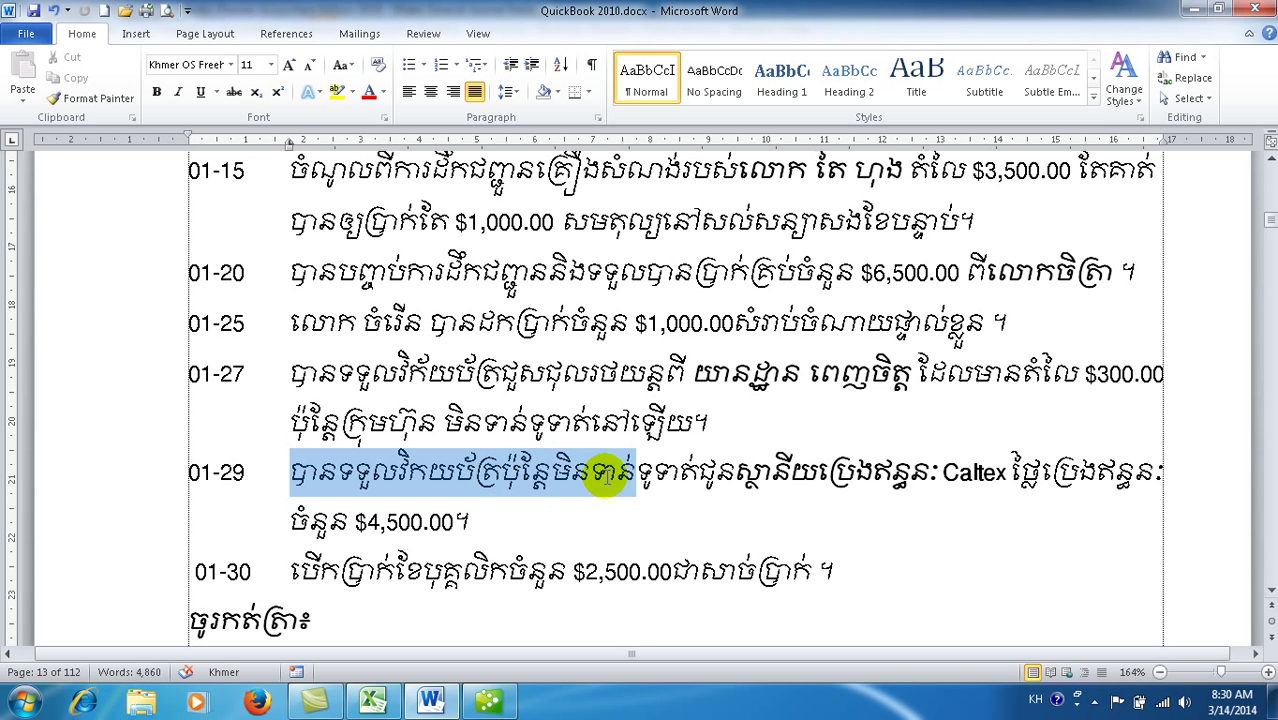
{"action": "left_click_drag", "start_coordinate": [722, 478], "coordinate": [993, 503]}
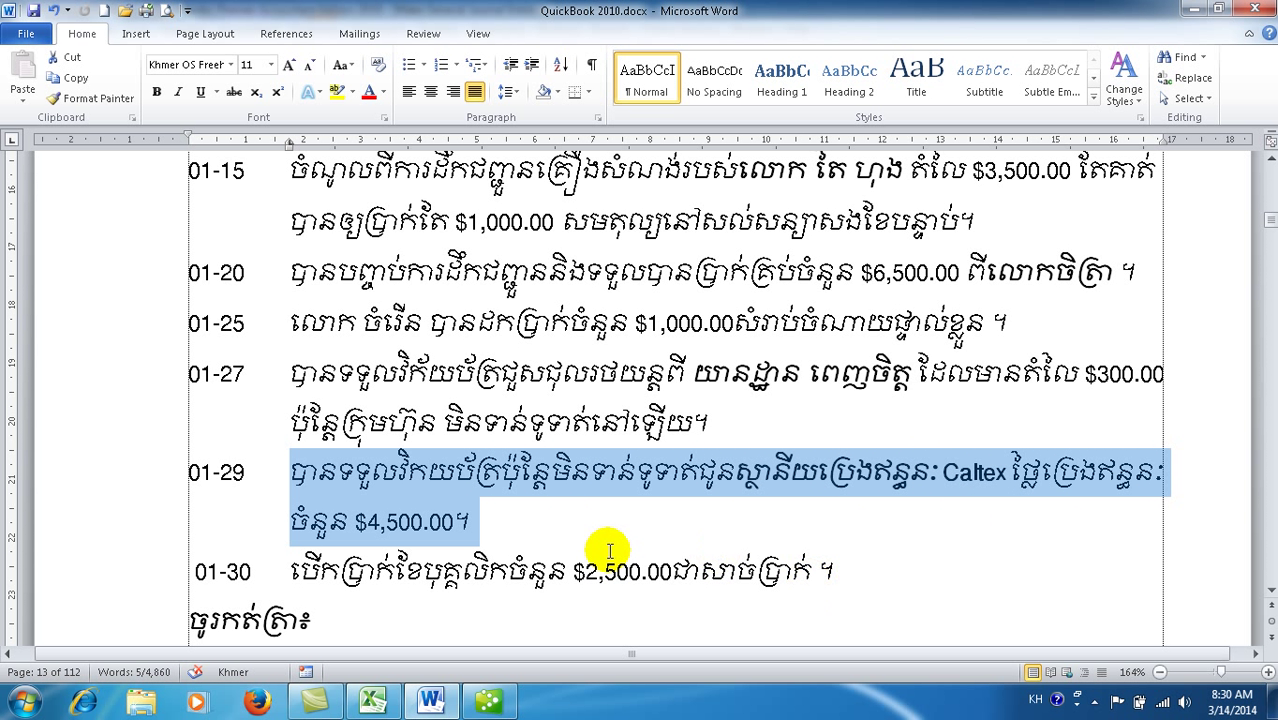
{"action": "left_click_drag", "start_coordinate": [993, 503], "coordinate": [490, 525]}
{"action": "left_click", "coordinate": [490, 525]}
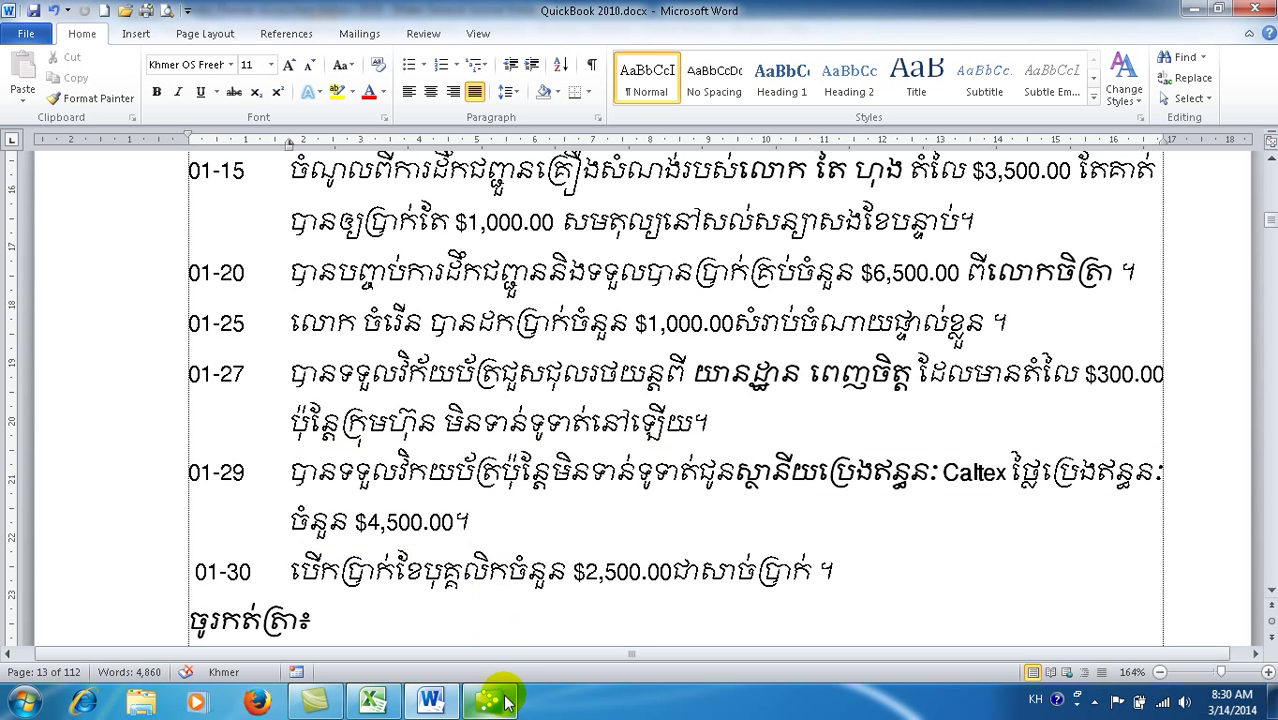
{"action": "left_click", "coordinate": [489, 701]}
Date entry 18 01/29/2014 and debit 7100 Gasoline Expense 4,500.00.
{"action": "left_click", "coordinate": [119, 131]}
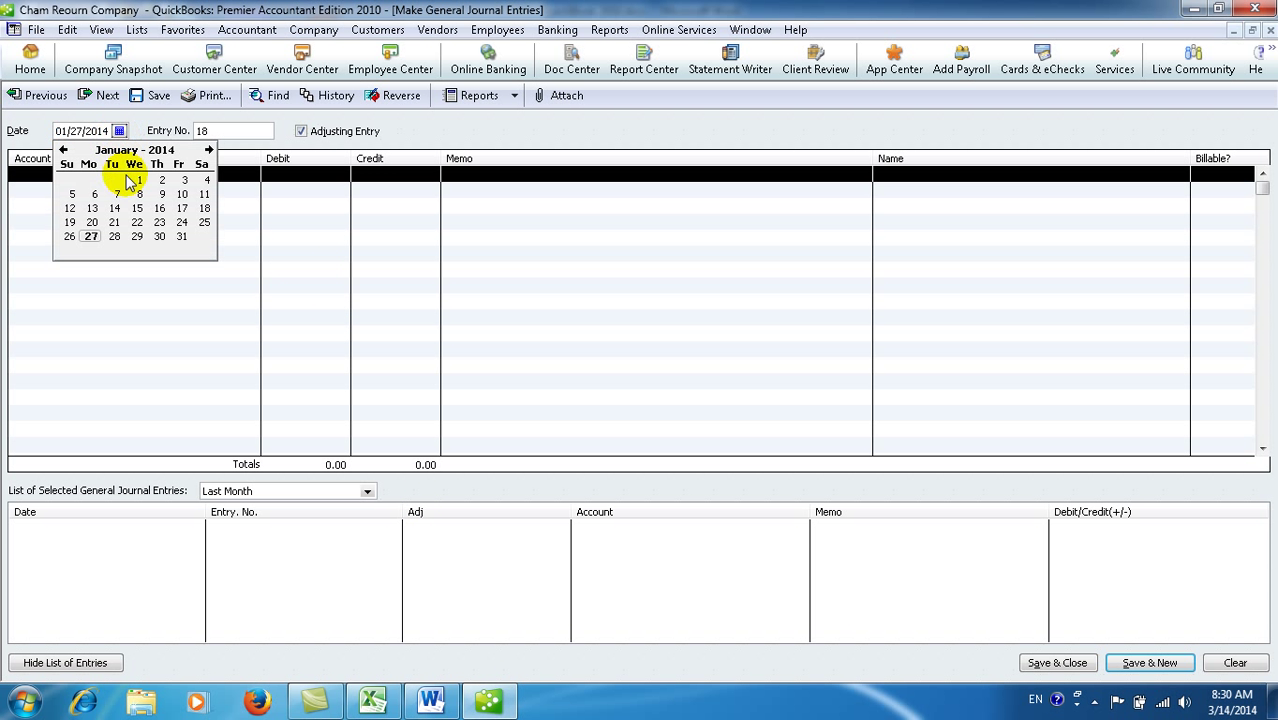
{"action": "left_click", "coordinate": [144, 232]}
{"action": "left_click", "coordinate": [222, 173]}
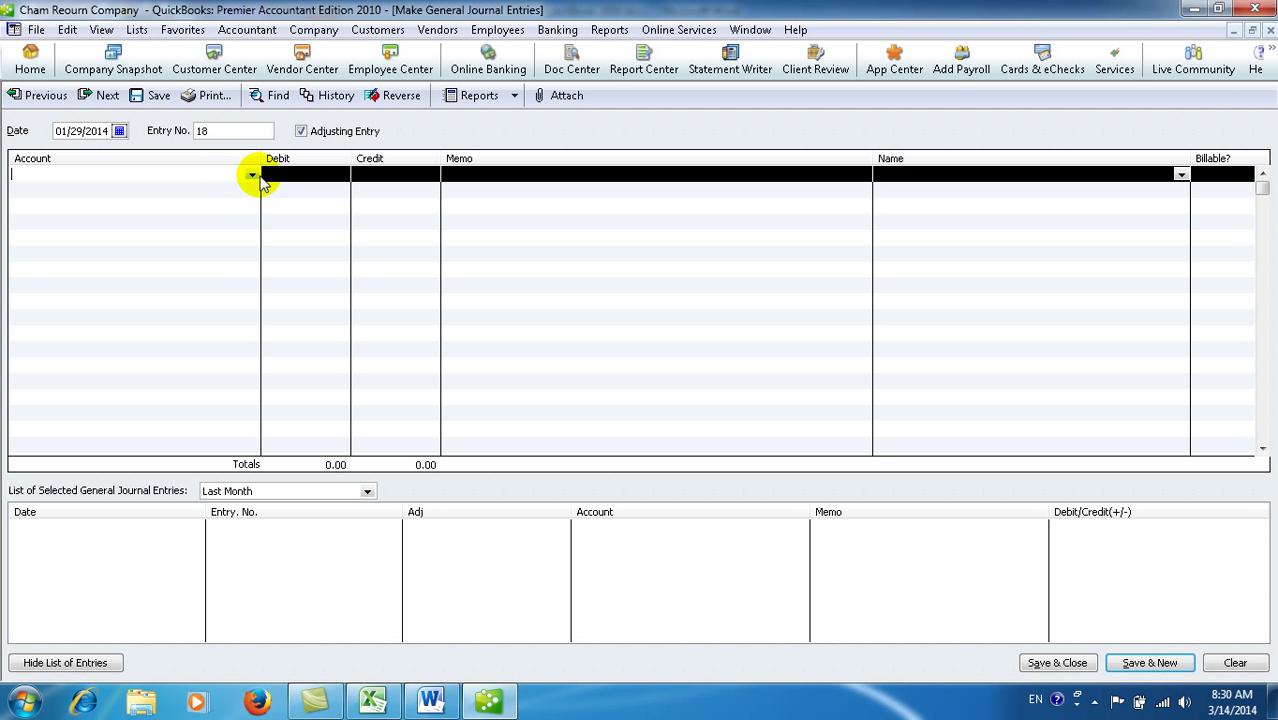
{"action": "left_click", "coordinate": [251, 174]}
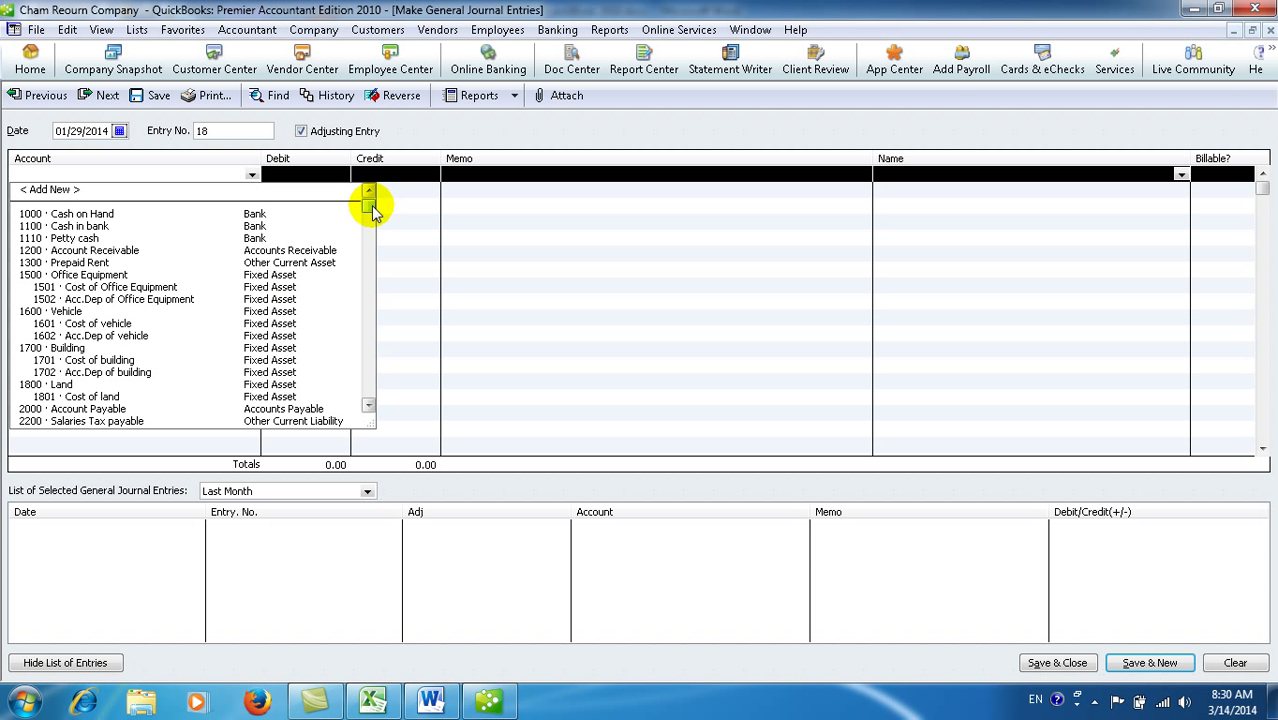
{"action": "left_click_drag", "start_coordinate": [369, 204], "coordinate": [369, 405]}
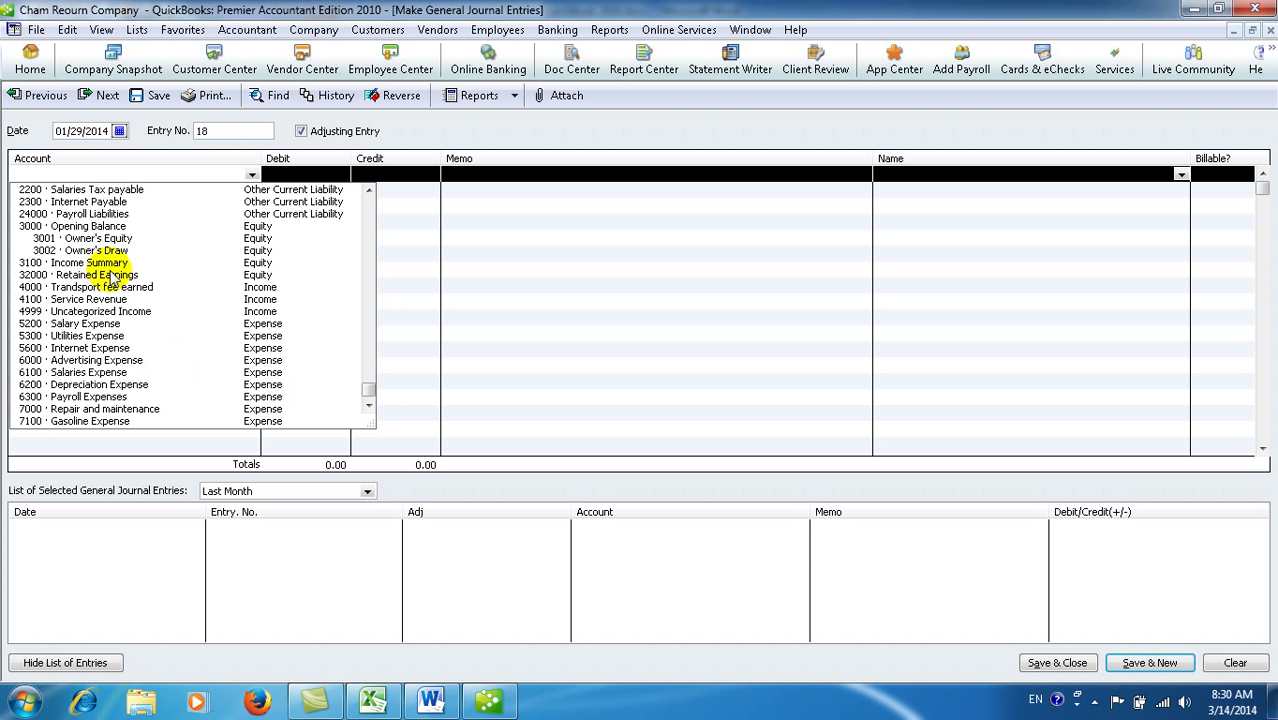
{"action": "left_click", "coordinate": [72, 423]}
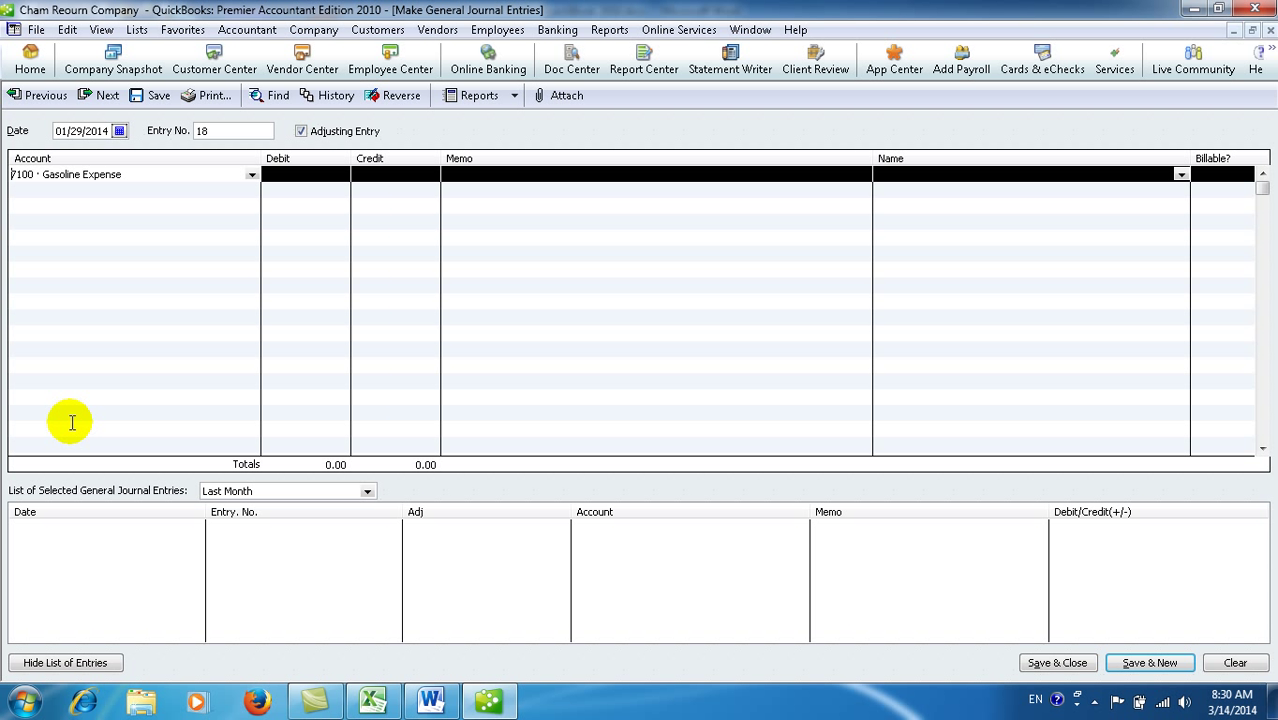
{"action": "left_click", "coordinate": [330, 175]}
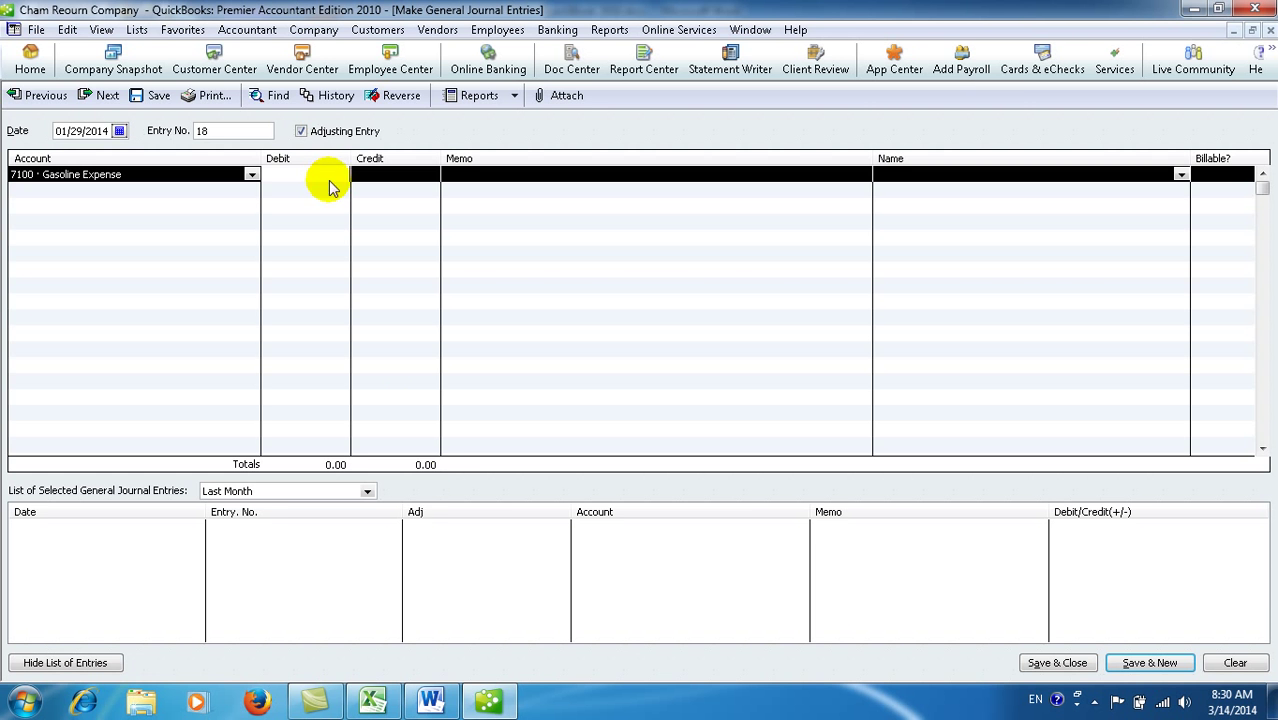
{"action": "left_click", "coordinate": [430, 702]}
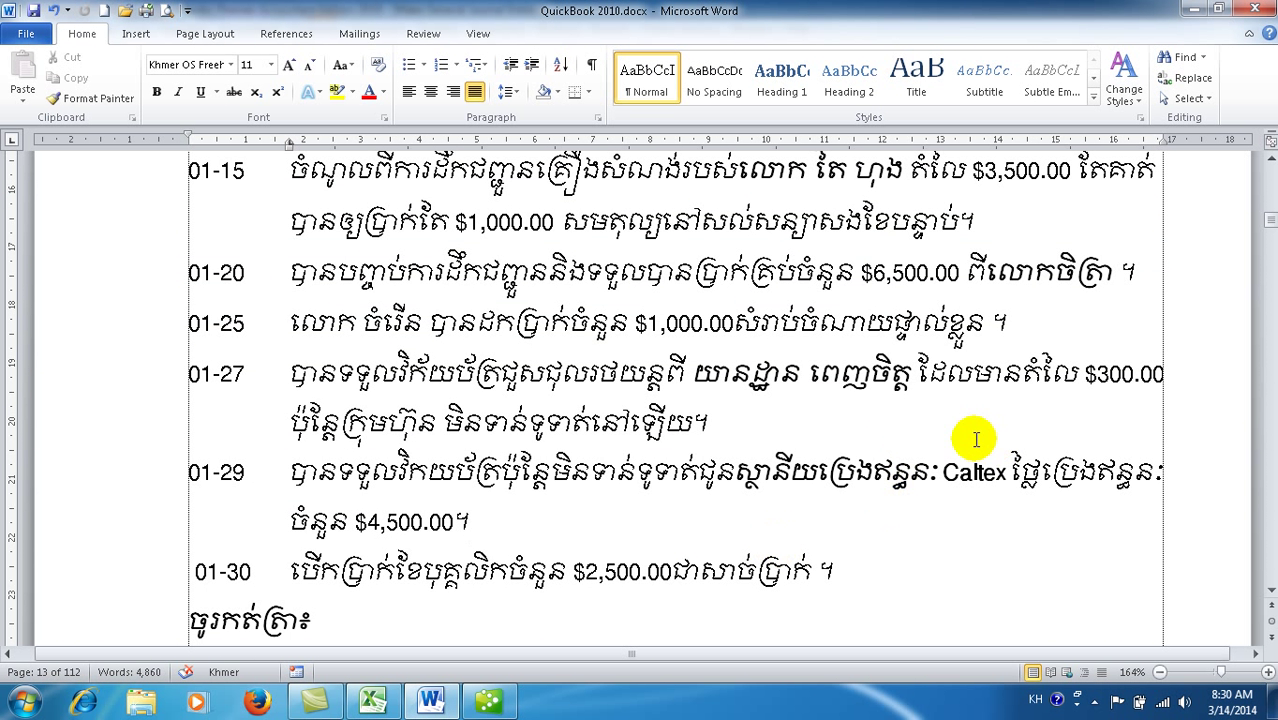
{"action": "left_click", "coordinate": [478, 704]}
{"action": "type", "text": "4500"}
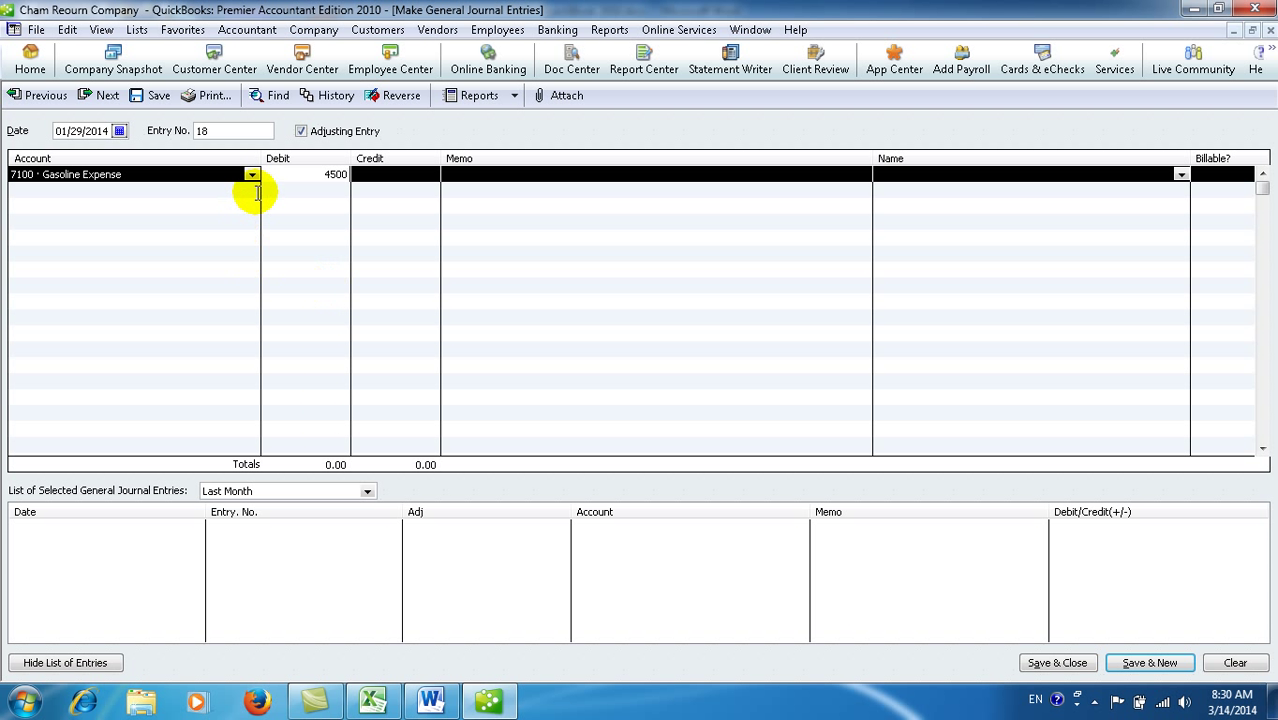
{"action": "left_click", "coordinate": [250, 187]}
Credit 2000 Account Payable, add memo 'Not yet paid to Vendor', name Caltex Station, and save.
{"action": "left_click", "coordinate": [251, 192]}
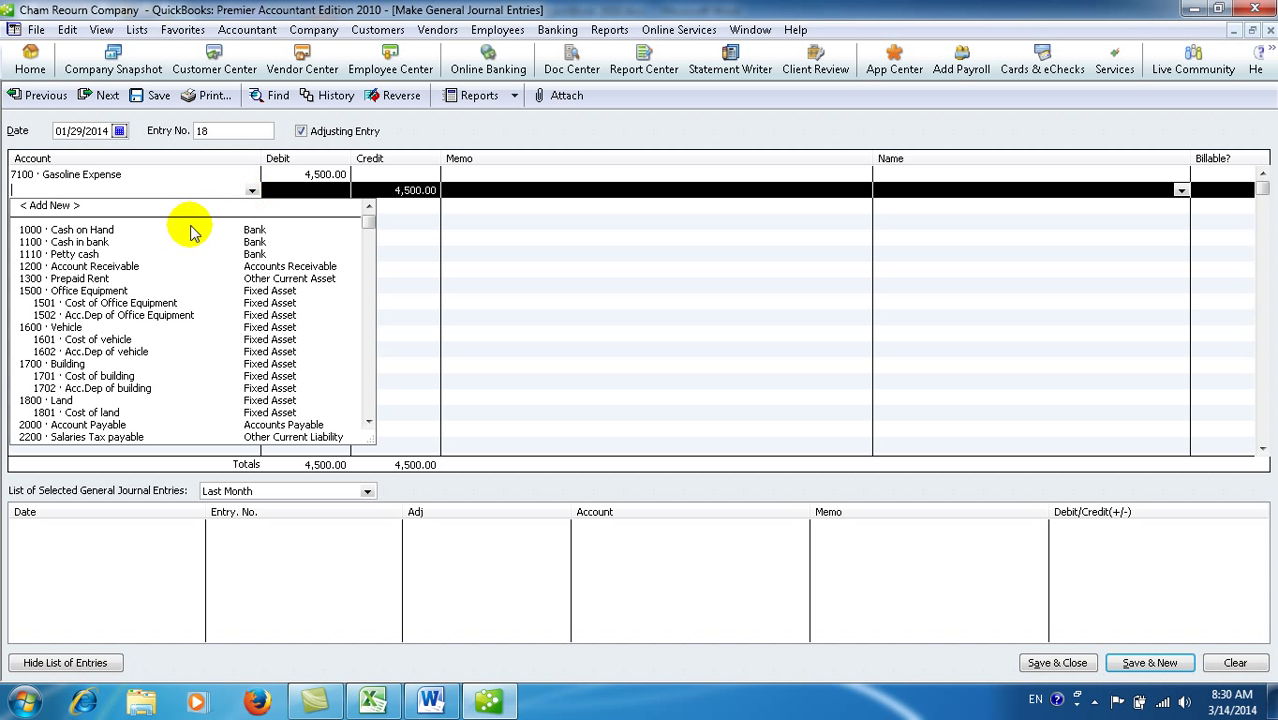
{"action": "left_click", "coordinate": [100, 424]}
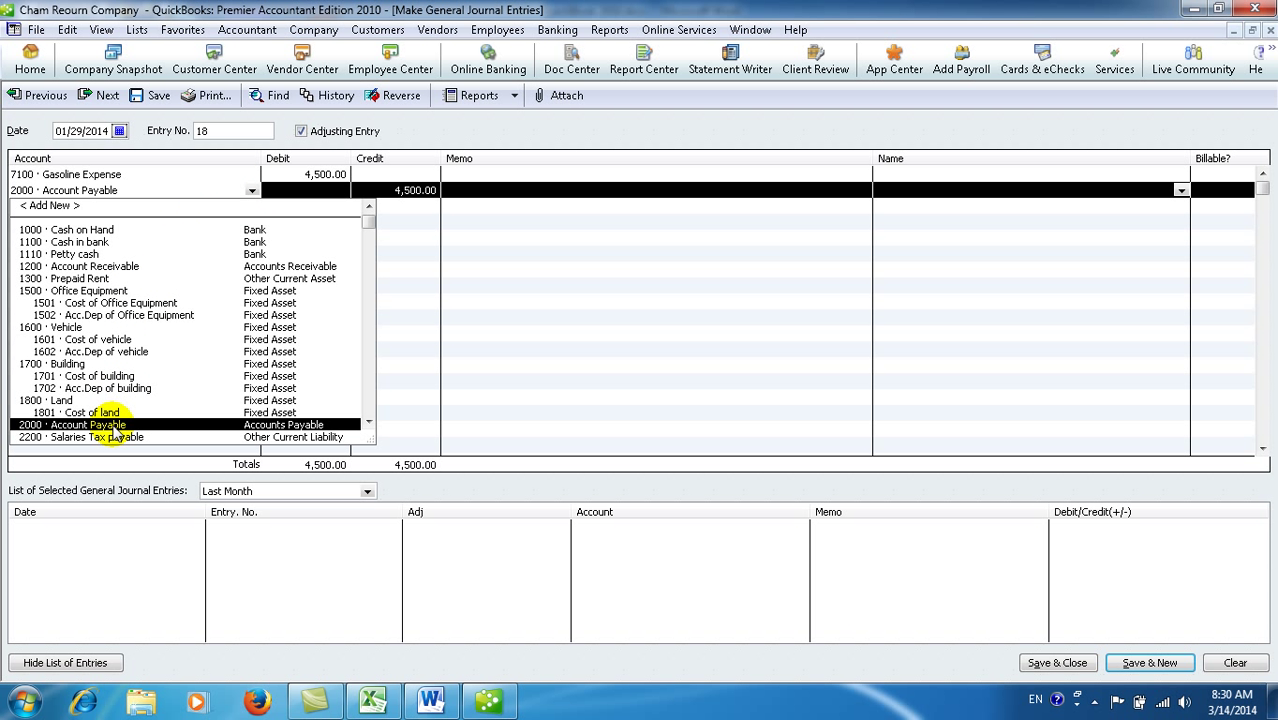
{"action": "left_click", "coordinate": [521, 175]}
{"action": "type", "text": "Not yet paid to vendor"}
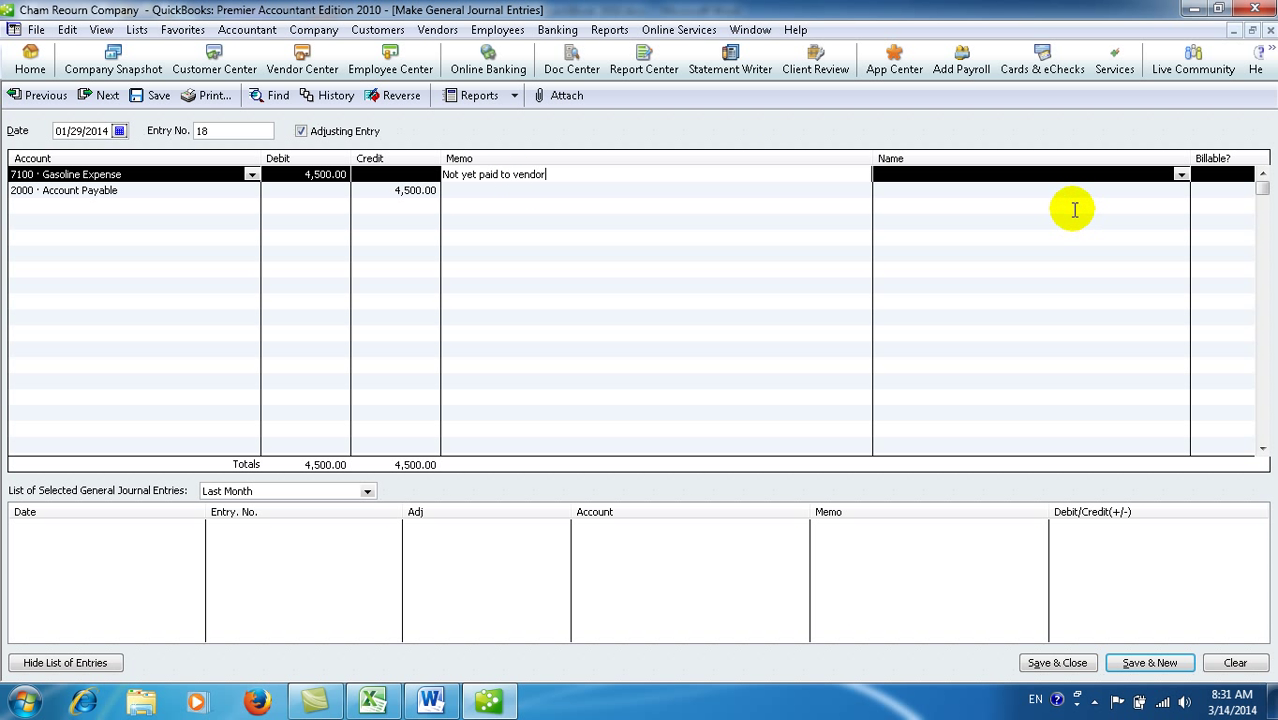
{"action": "left_click", "coordinate": [1099, 191]}
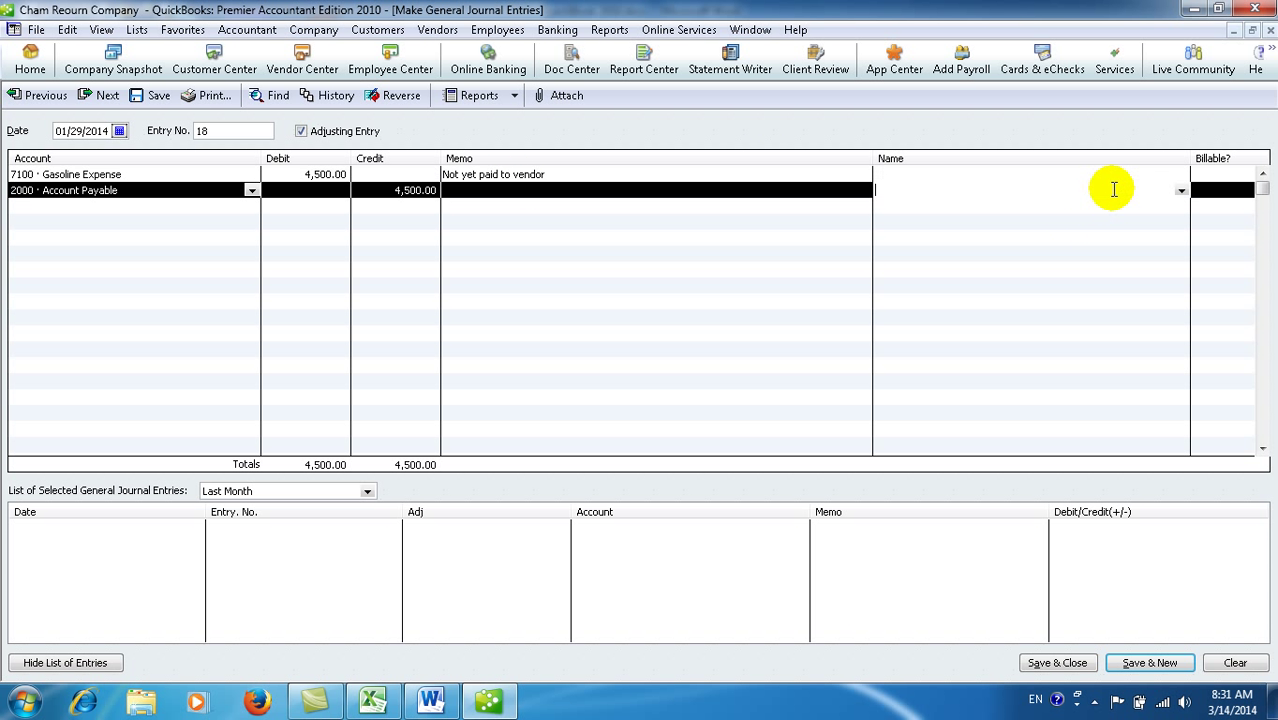
{"action": "left_click", "coordinate": [1181, 192]}
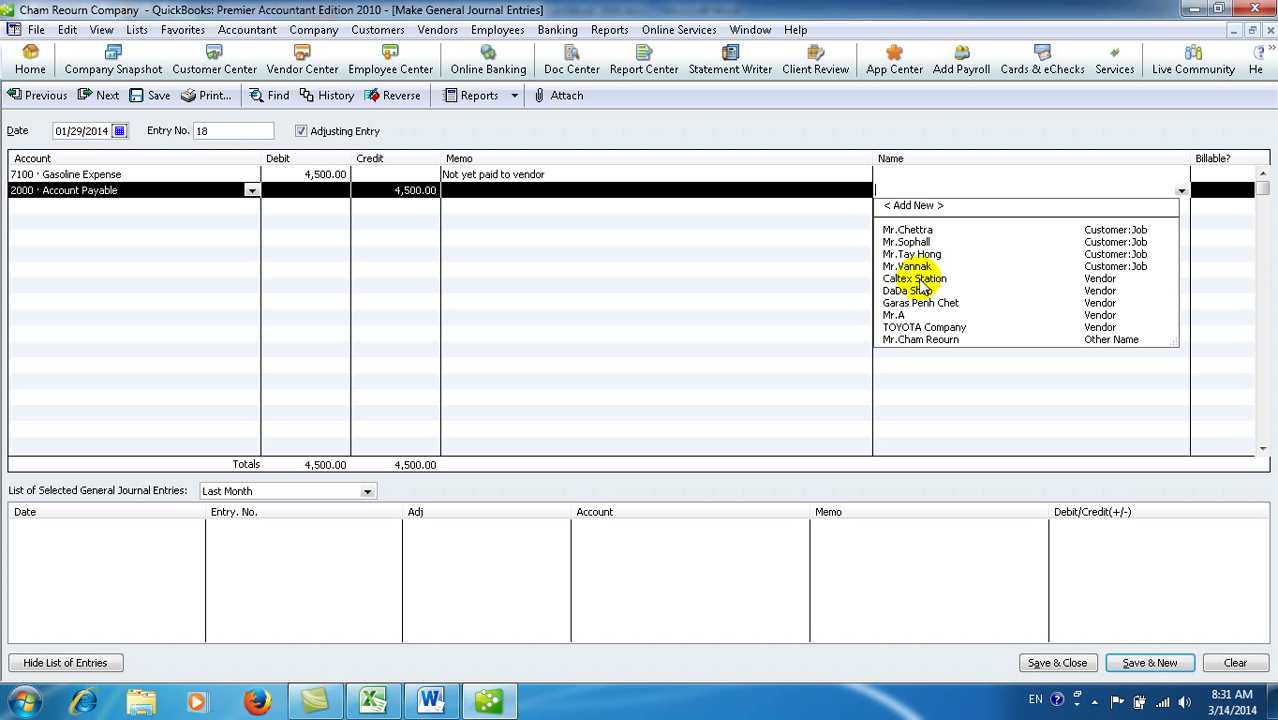
{"action": "left_click", "coordinate": [914, 279]}
{"action": "left_click", "coordinate": [1143, 668]}
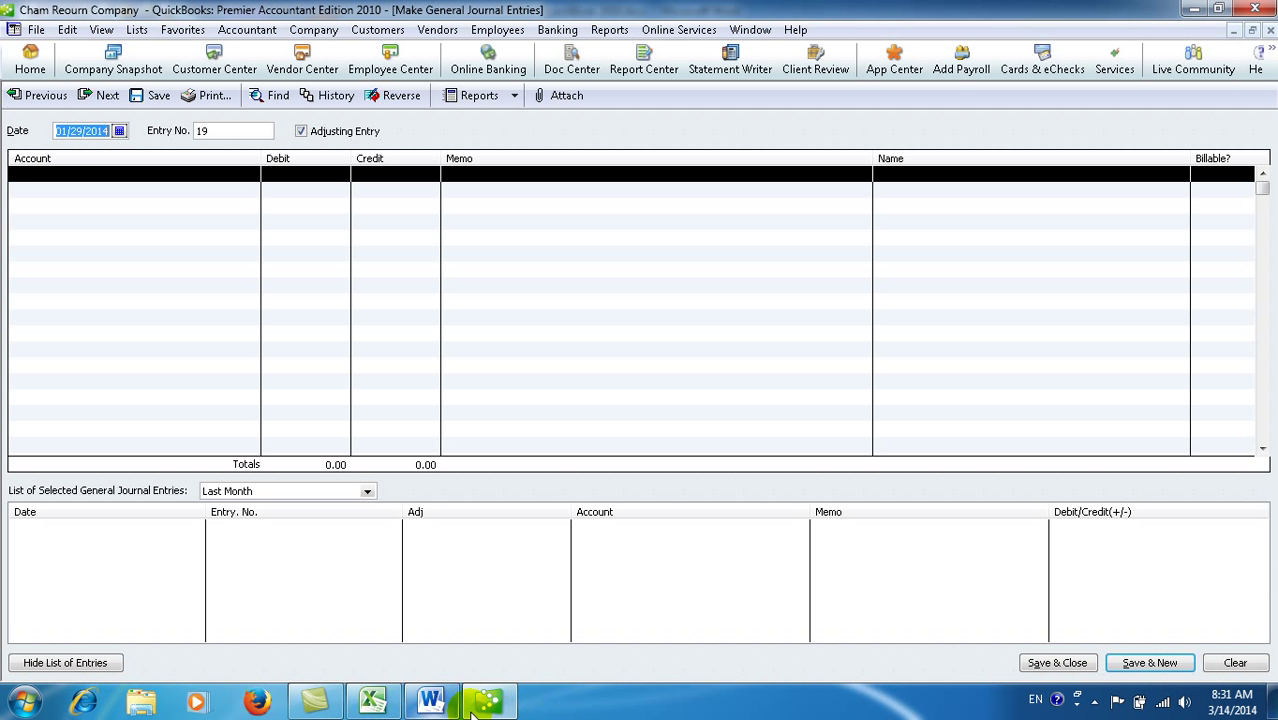
Check the 01-30 salary transaction, then date entry 19 01/30/2014 with 6100 Salaries Expense as debit account.
{"action": "left_click", "coordinate": [430, 700]}
{"action": "left_click", "coordinate": [319, 574]}
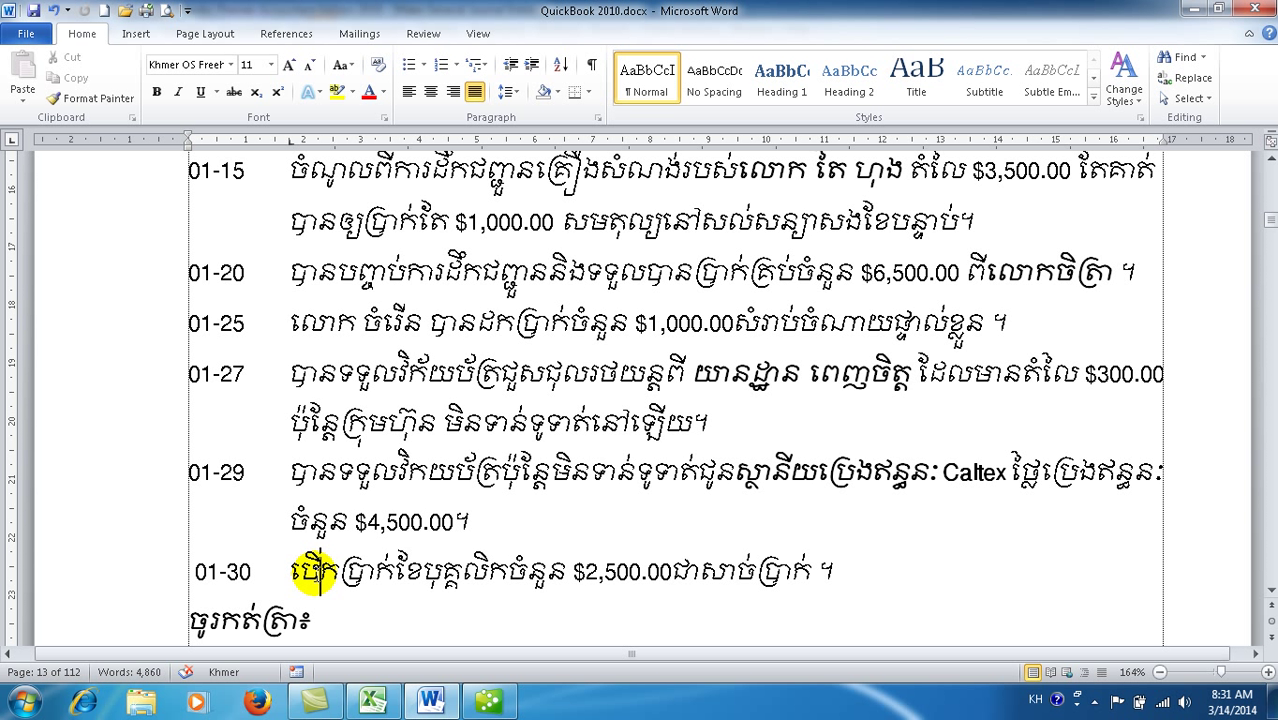
{"action": "left_click", "coordinate": [488, 700]}
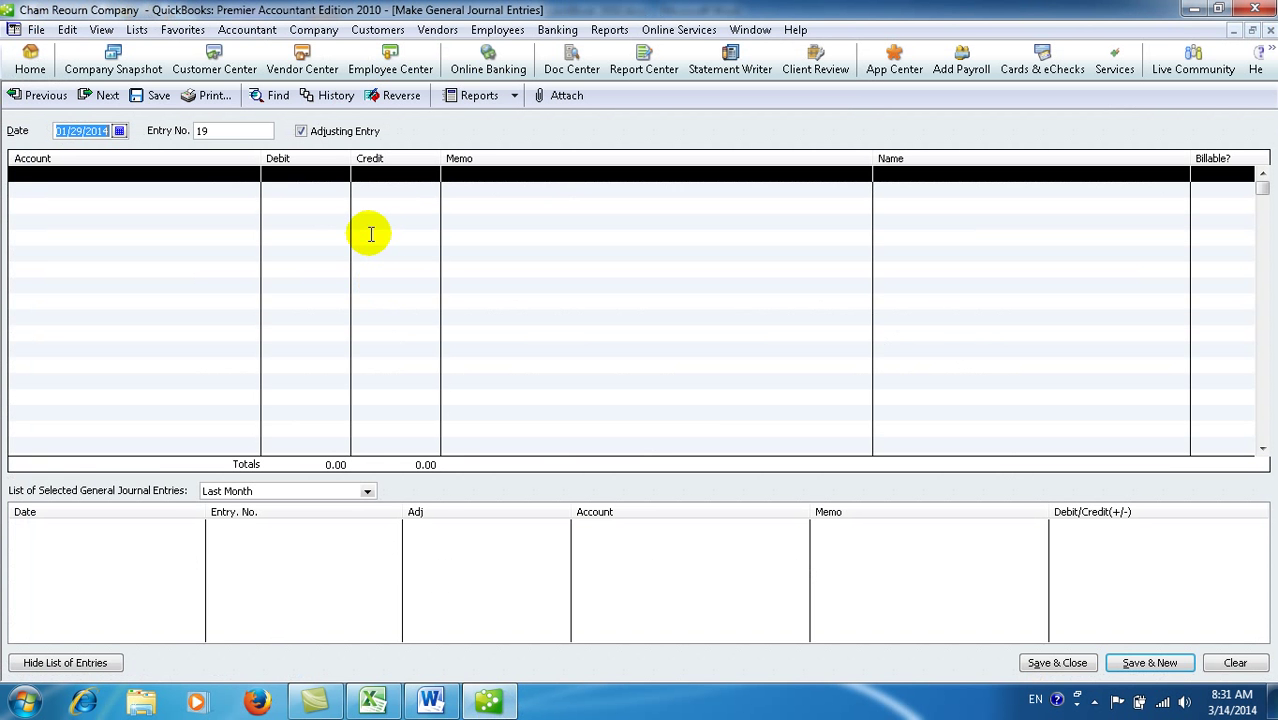
{"action": "left_click", "coordinate": [119, 131]}
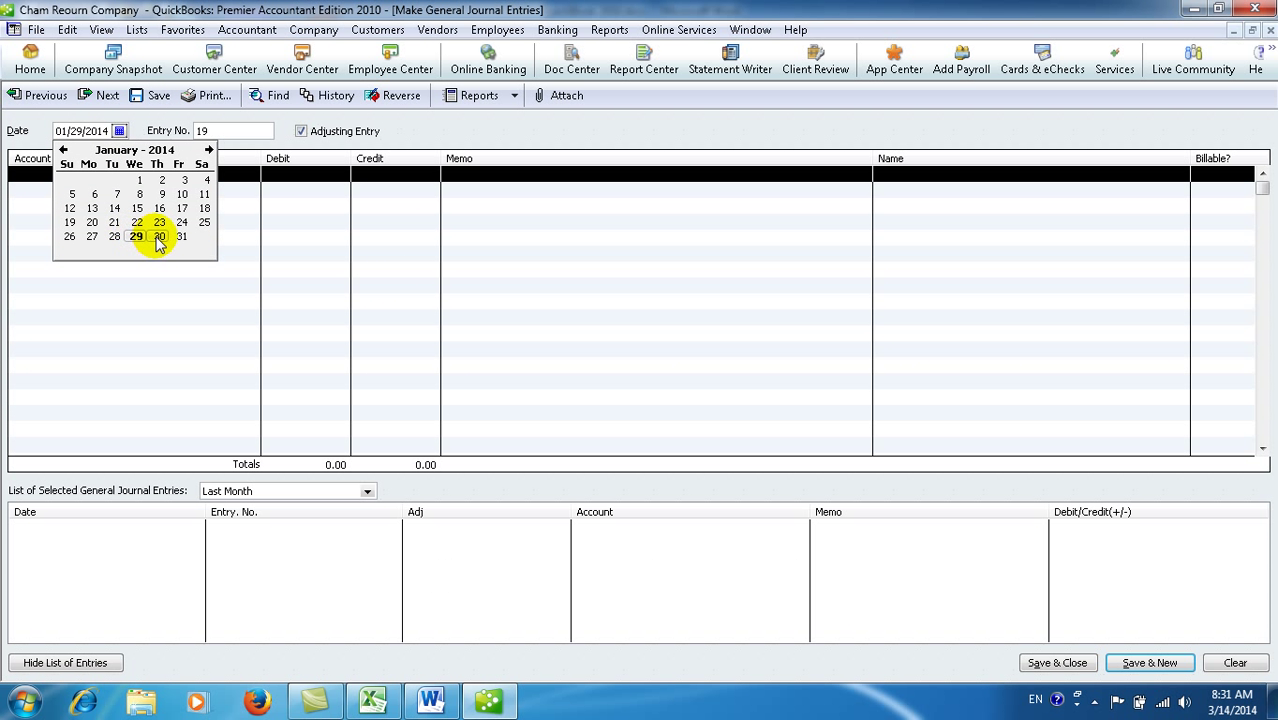
{"action": "left_click", "coordinate": [159, 237]}
{"action": "left_click", "coordinate": [235, 177]}
{"action": "left_click", "coordinate": [253, 177]}
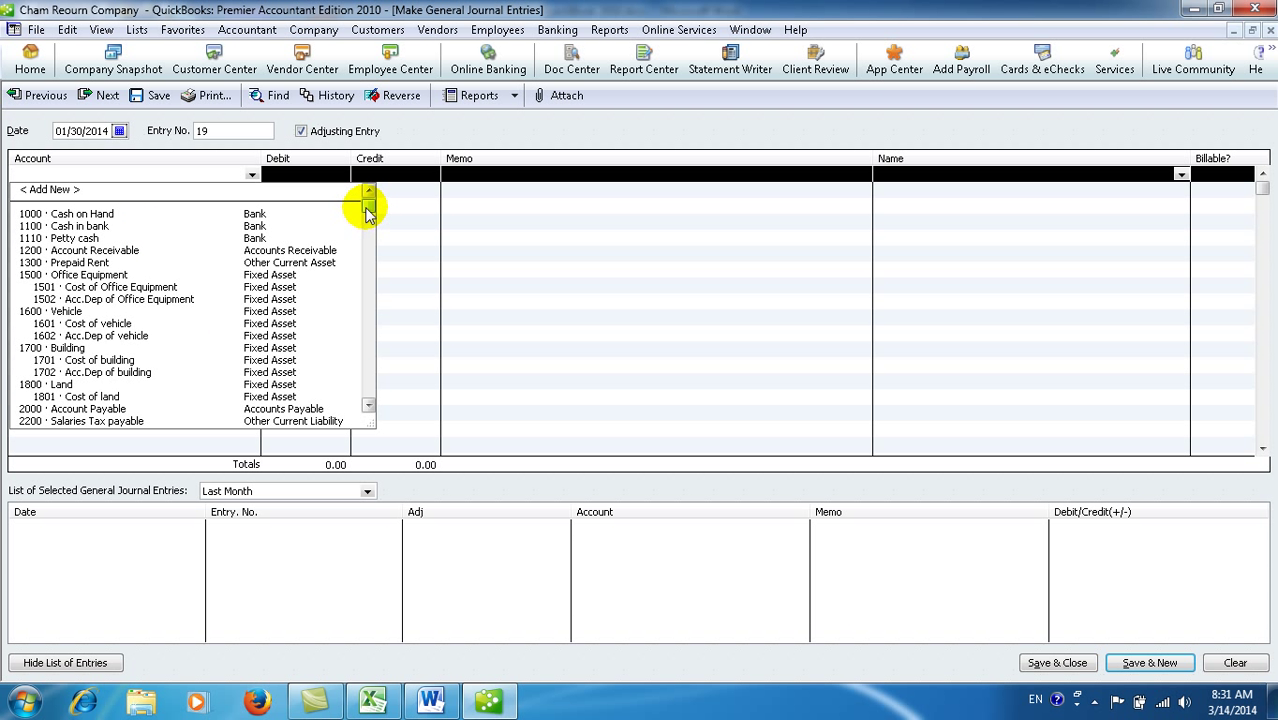
{"action": "left_click_drag", "start_coordinate": [368, 210], "coordinate": [362, 392]}
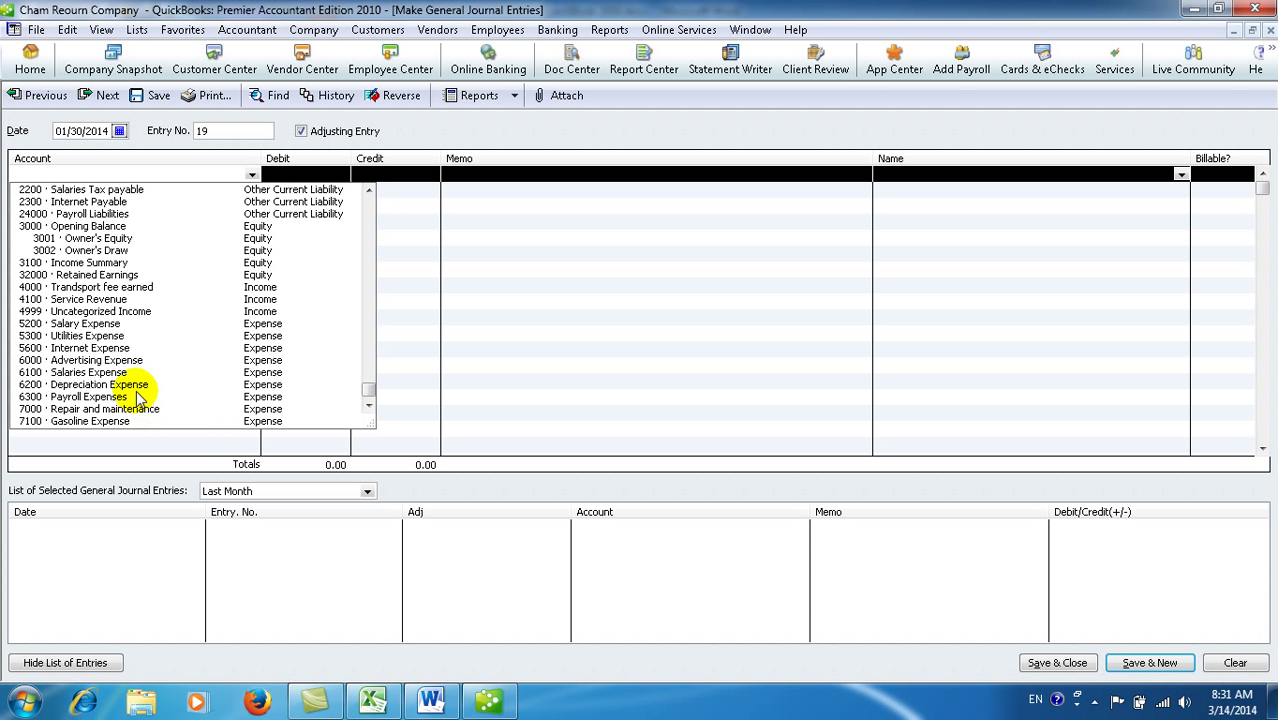
{"action": "left_click", "coordinate": [125, 372]}
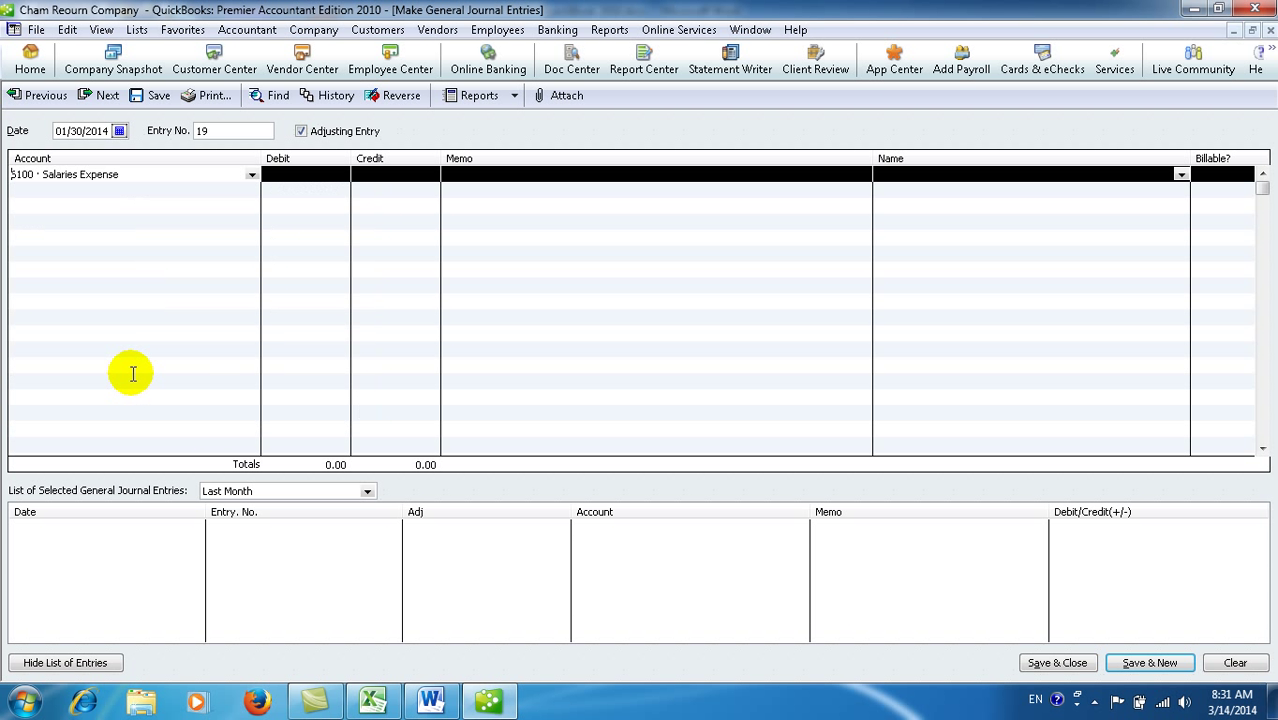
Debit 2,500.00, credit 1000 Cash on Hand, memo 'Paid salary for employee', and save and close.
{"action": "left_click", "coordinate": [315, 176]}
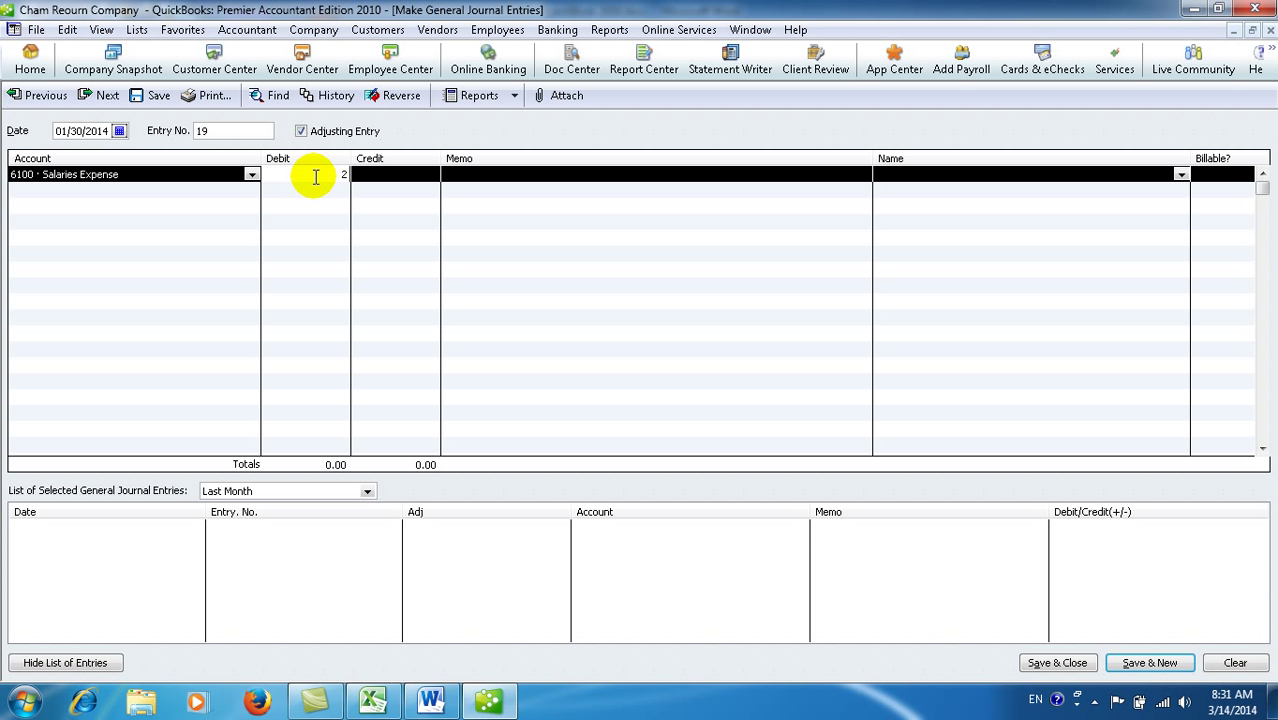
{"action": "type", "text": "2500"}
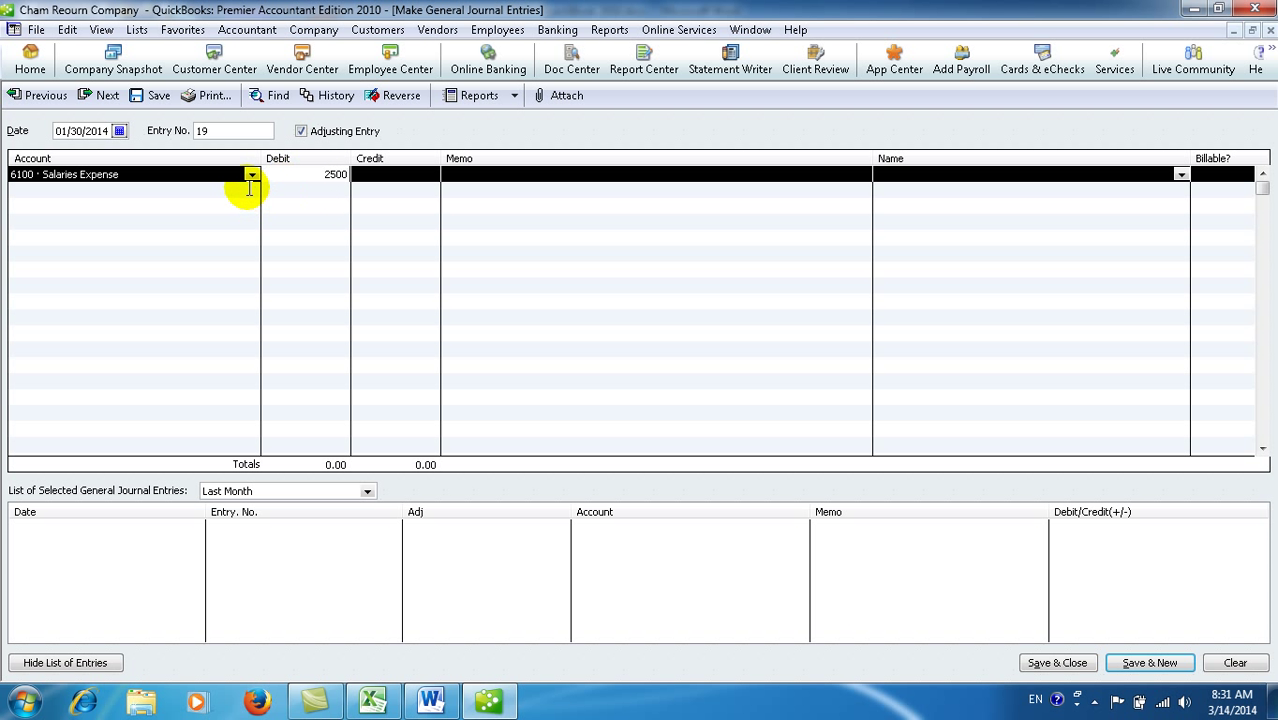
{"action": "left_click", "coordinate": [250, 190]}
{"action": "left_click", "coordinate": [251, 191]}
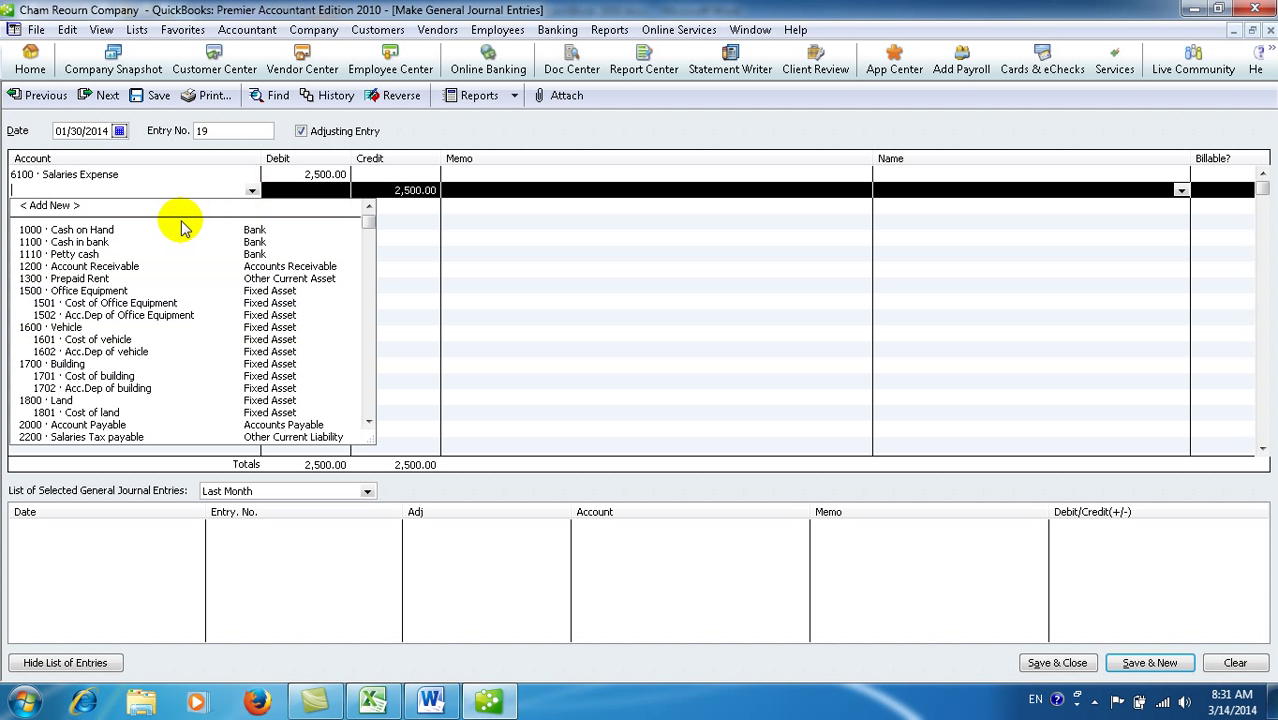
{"action": "left_click", "coordinate": [140, 230]}
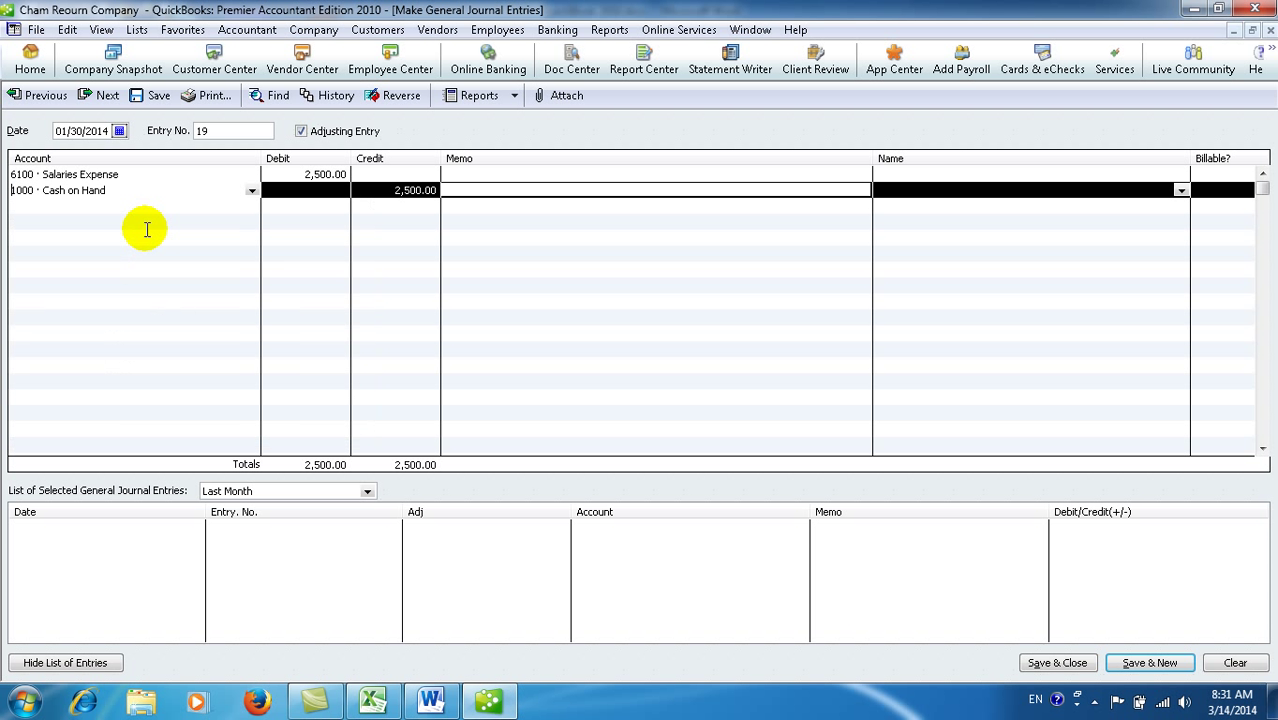
{"action": "left_click", "coordinate": [484, 177]}
{"action": "type", "text": "d salary for en"}
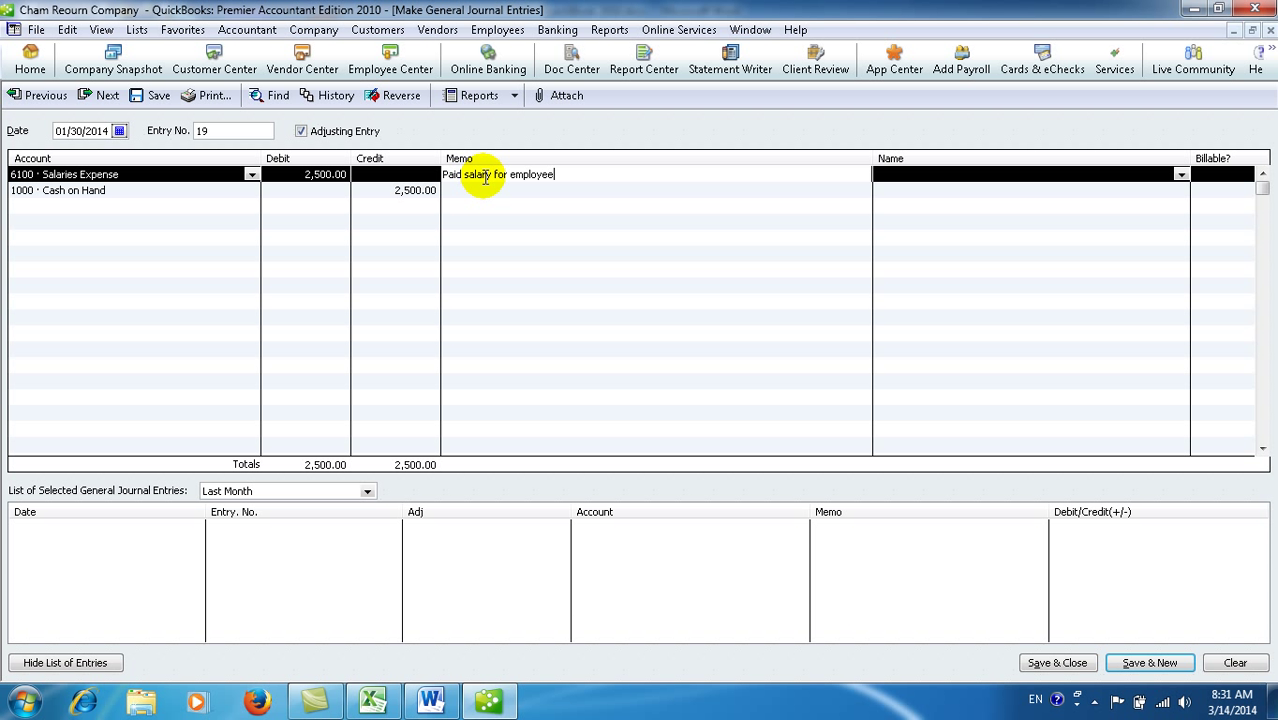
{"action": "left_click", "coordinate": [1060, 665]}
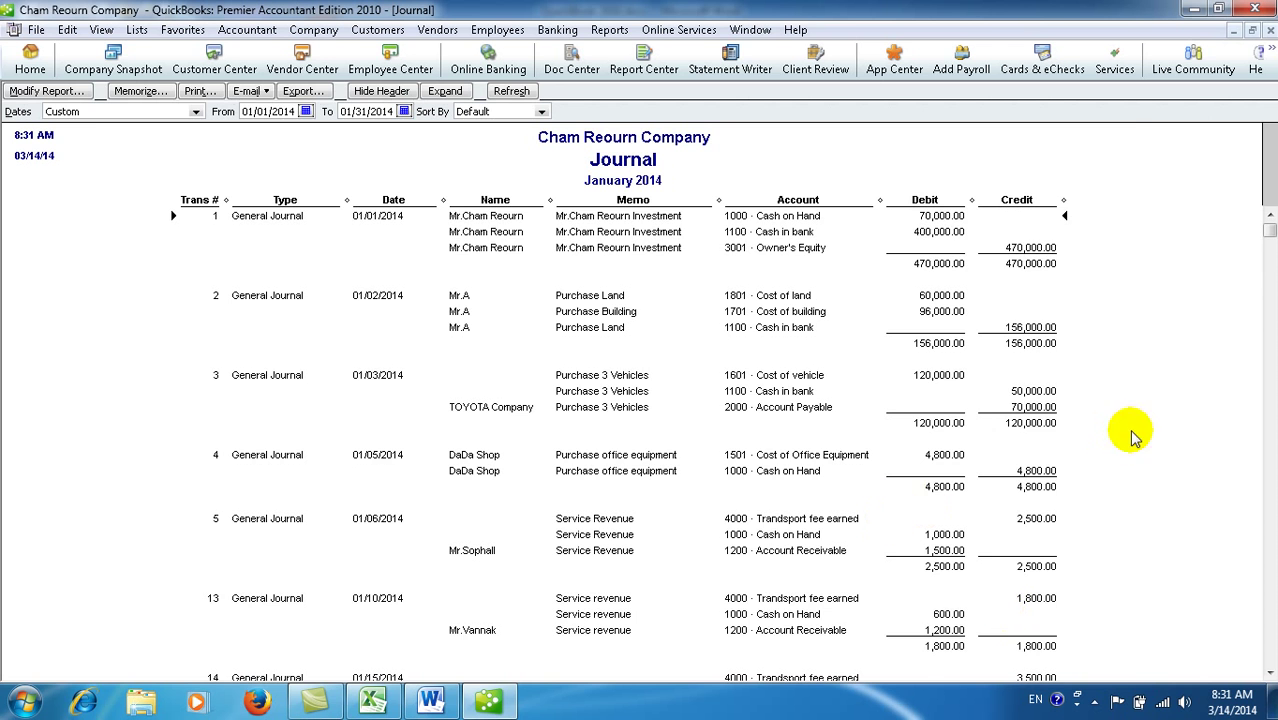
Scroll the Journal report to confirm 773,400.00 totals, then return to the Word exercise.
{"action": "left_click_drag", "start_coordinate": [1263, 230], "coordinate": [1268, 660]}
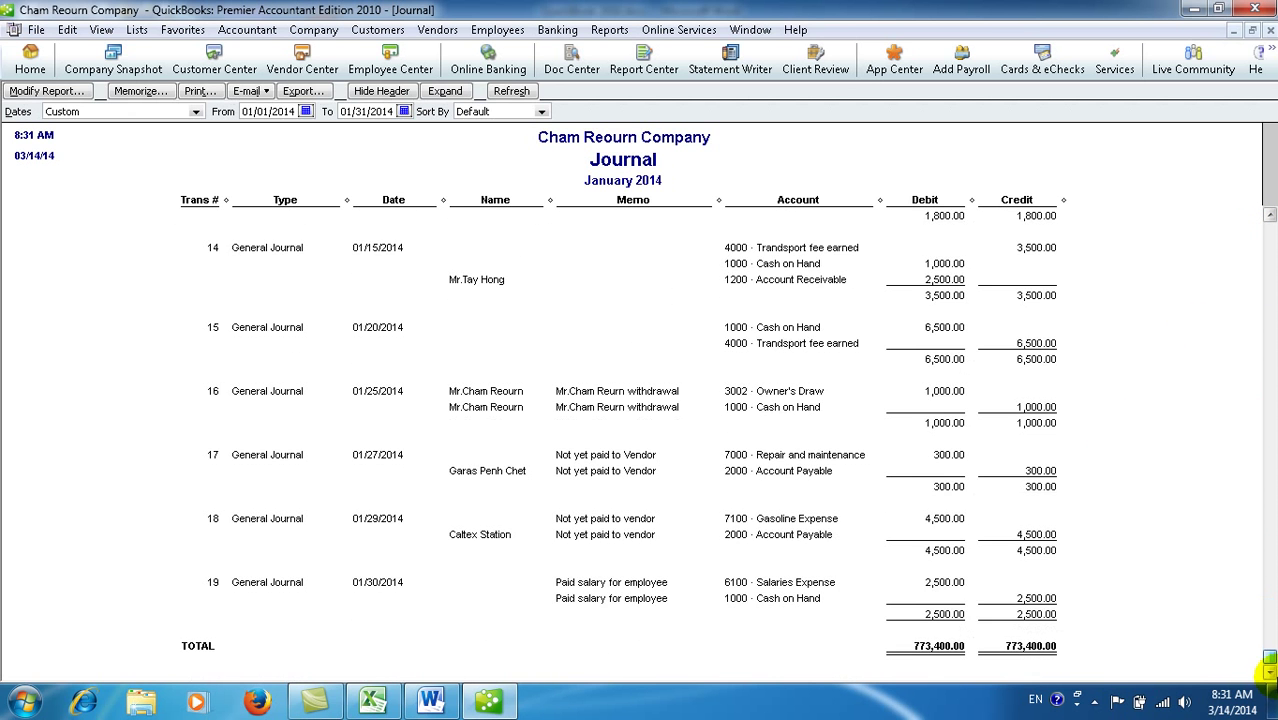
{"action": "left_click", "coordinate": [430, 700]}
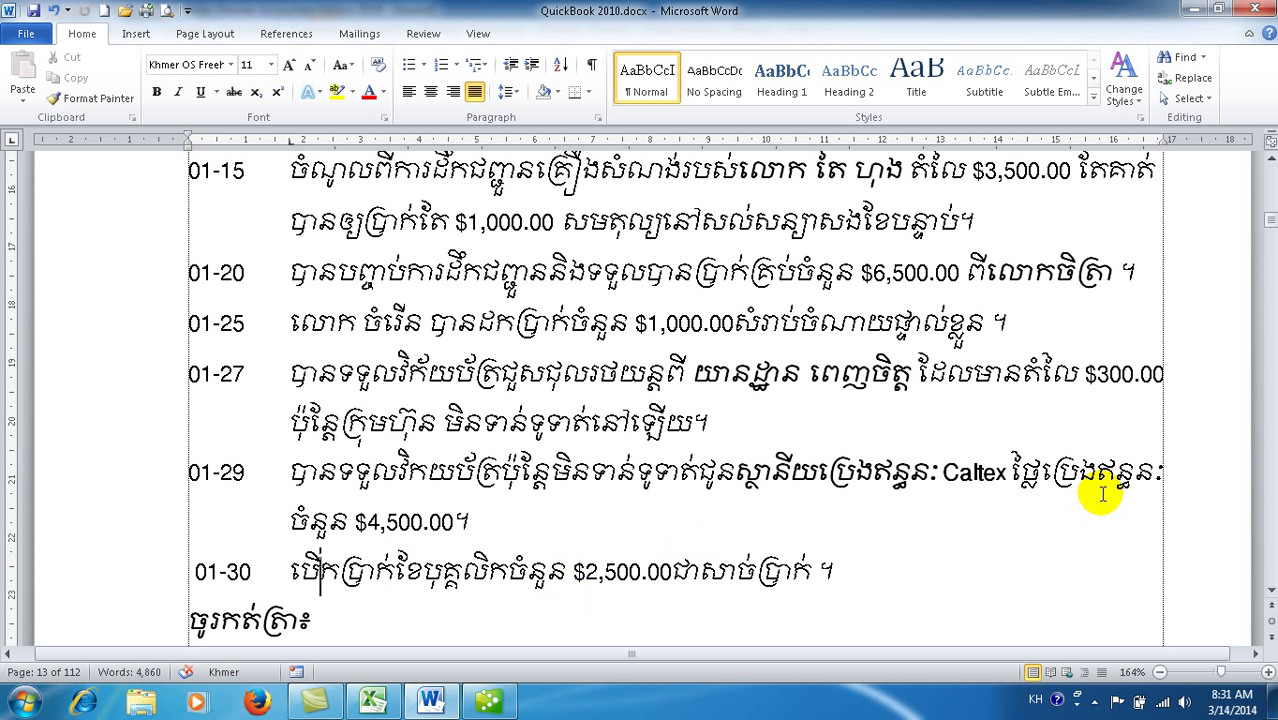
{"action": "left_click", "coordinate": [1270, 593]}
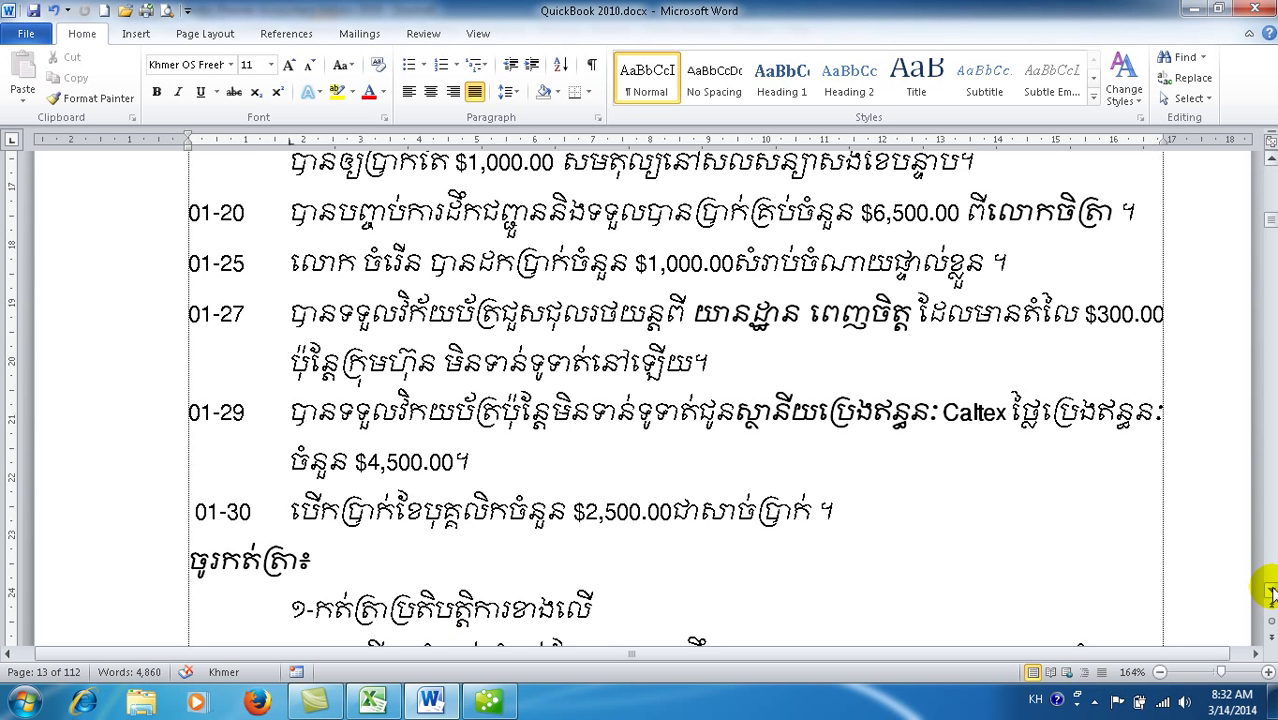